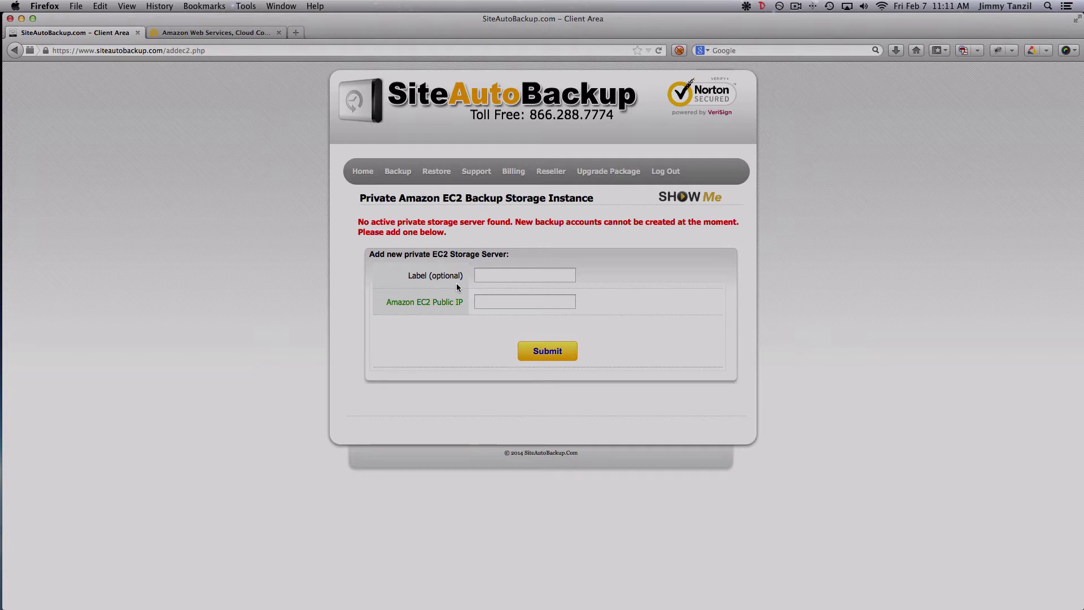
Step: Switch to the Amazon Web Services page and sign in as a returning user with the account e-mail and saved password
{"action": "left_click", "coordinate": [217, 33]}
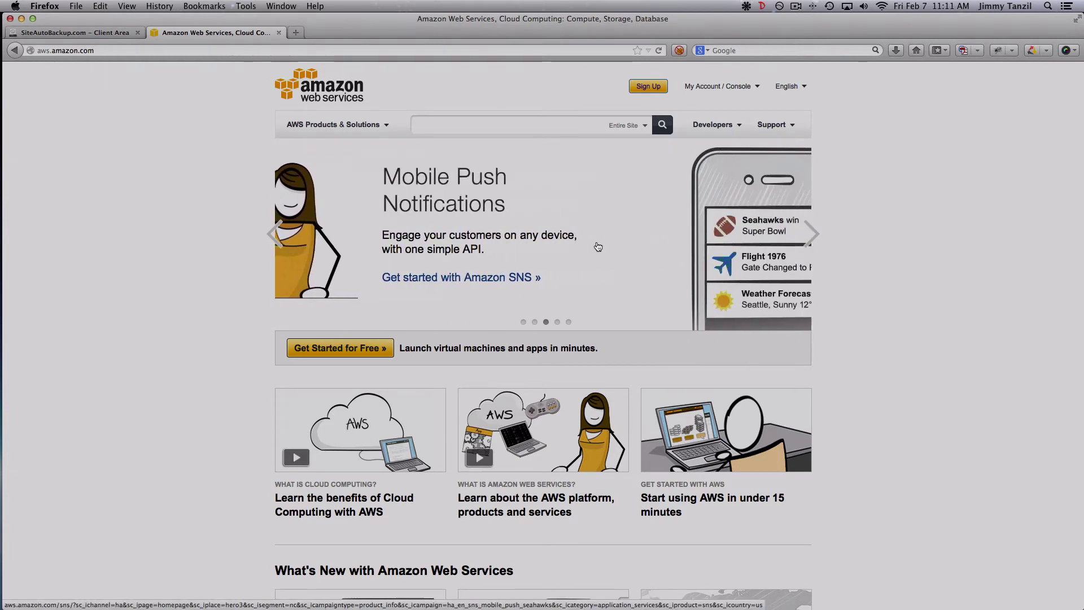
{"action": "left_click", "coordinate": [649, 89]}
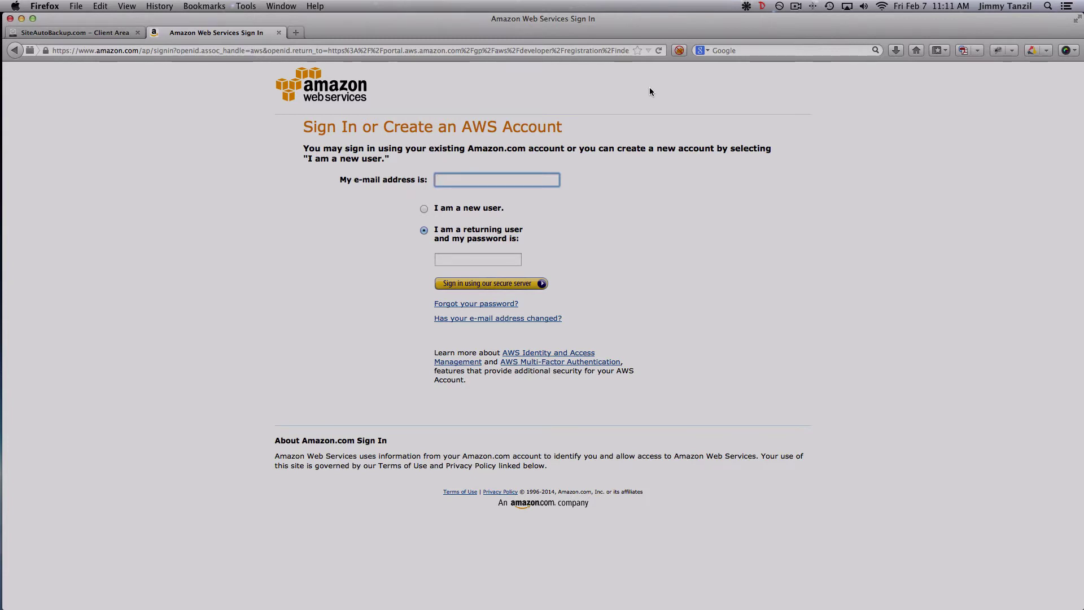
{"action": "type", "text": "dar"}
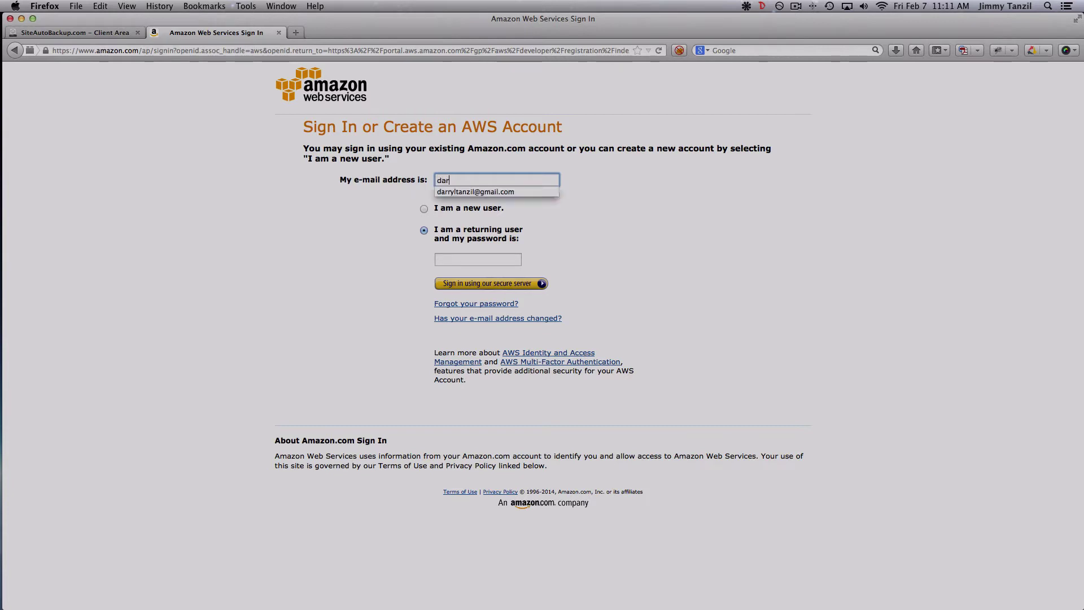
{"action": "left_click", "coordinate": [537, 190]}
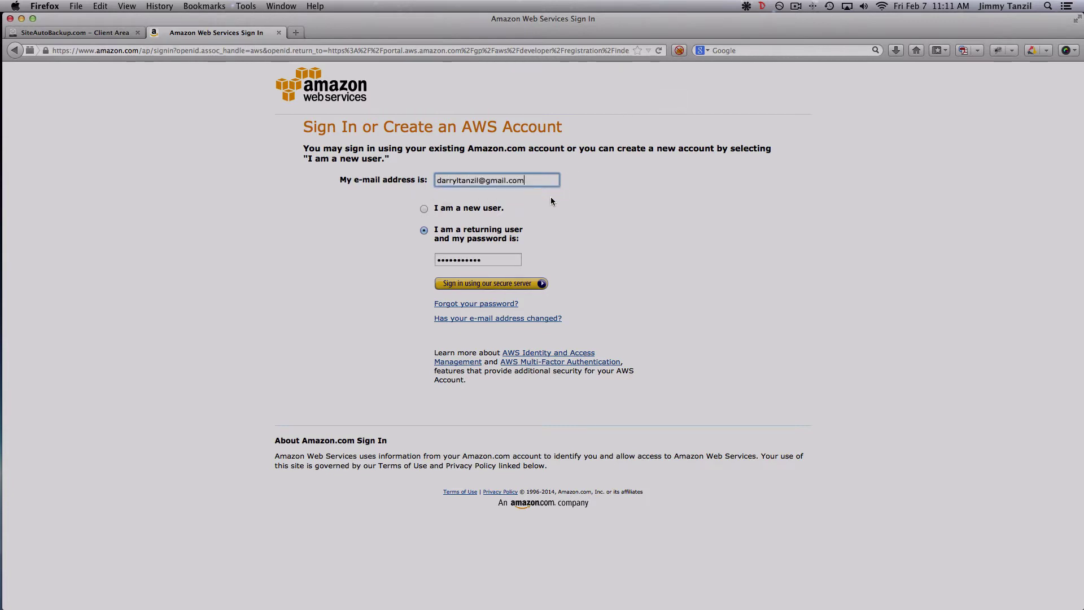
{"action": "left_click", "coordinate": [468, 290]}
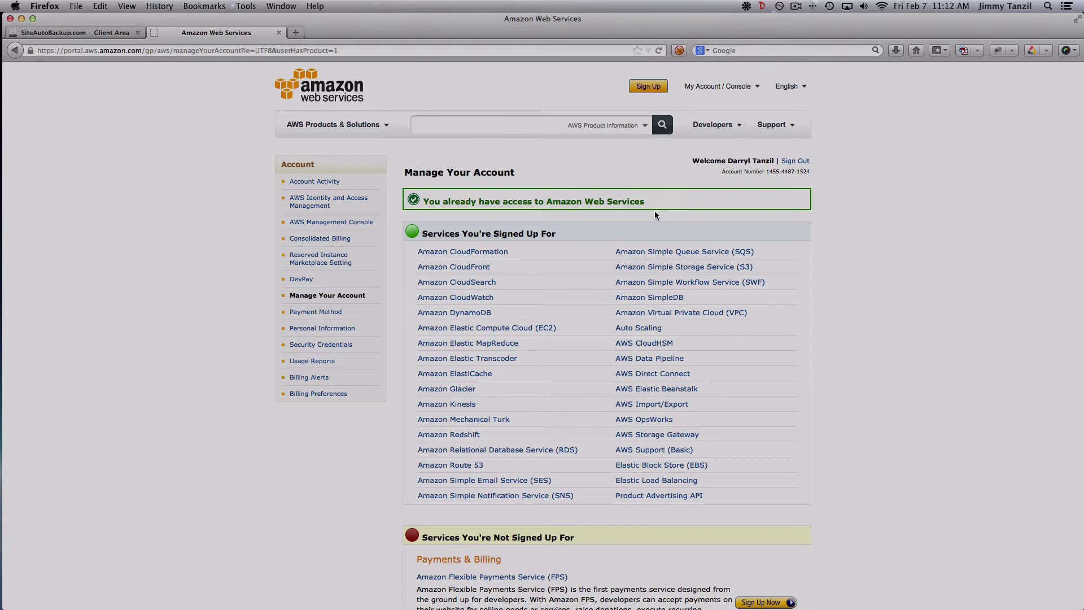
Step: Go to the AWS Management Console and open the EC2 service
{"action": "left_click", "coordinate": [722, 87]}
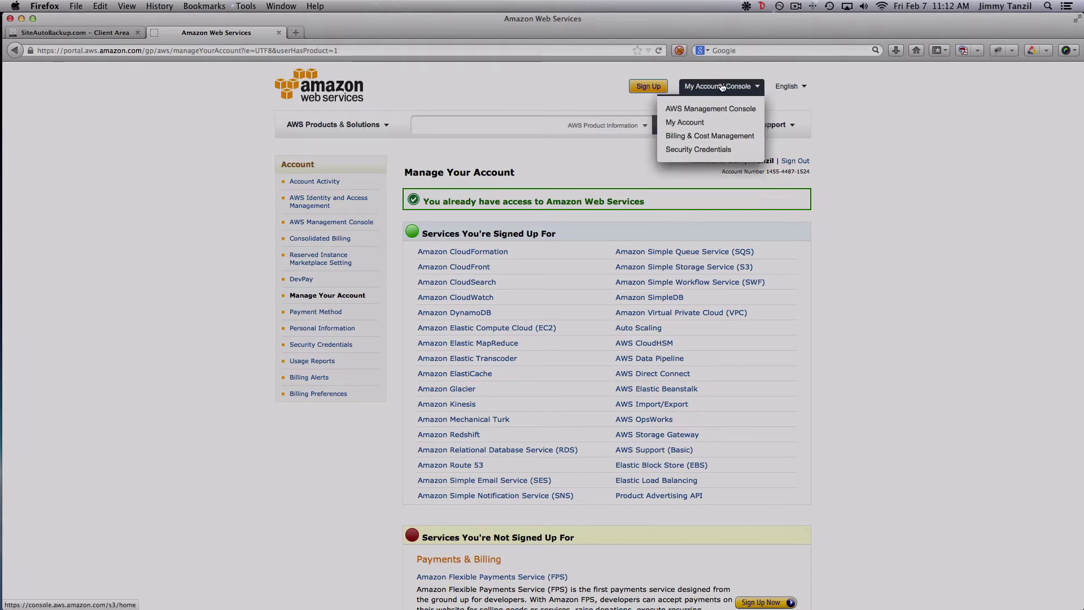
{"action": "left_click", "coordinate": [737, 113]}
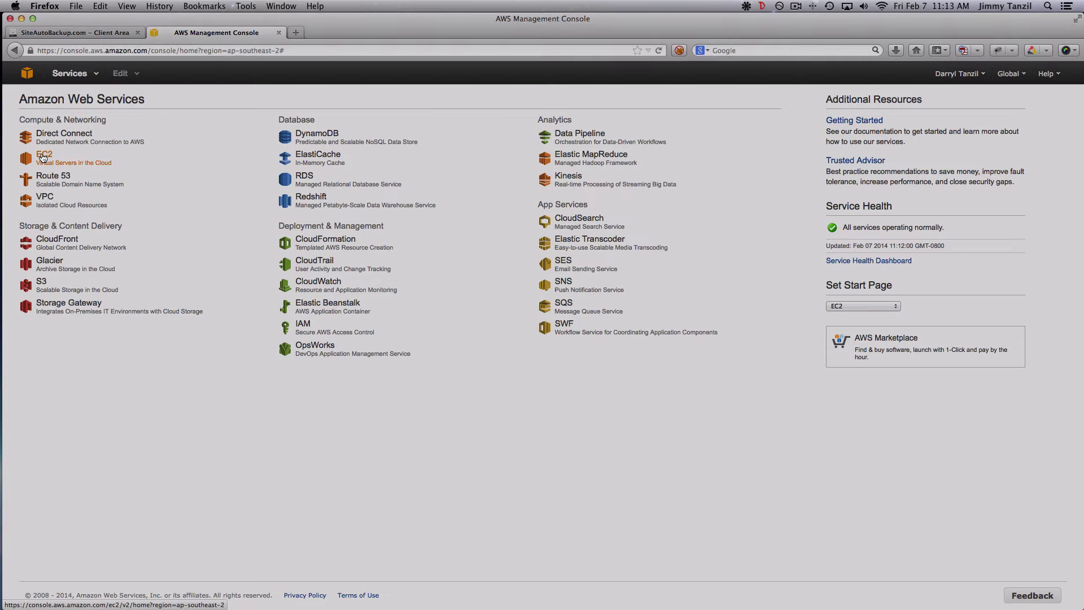
{"action": "left_click", "coordinate": [42, 157]}
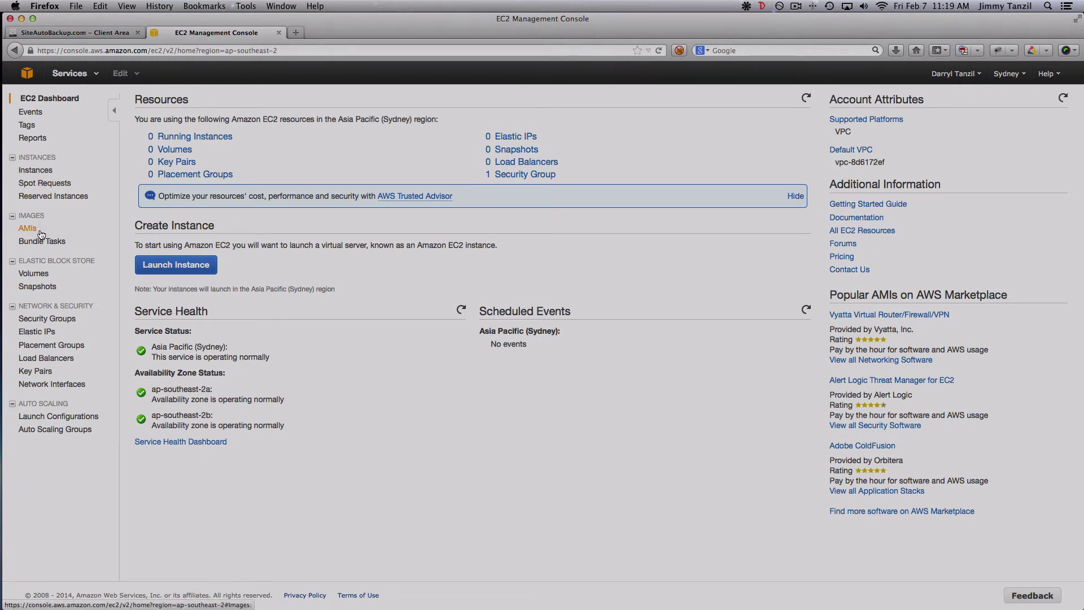
Step: List the public images among the AMIs and switch the region to US West (N. California)
{"action": "left_click", "coordinate": [33, 233]}
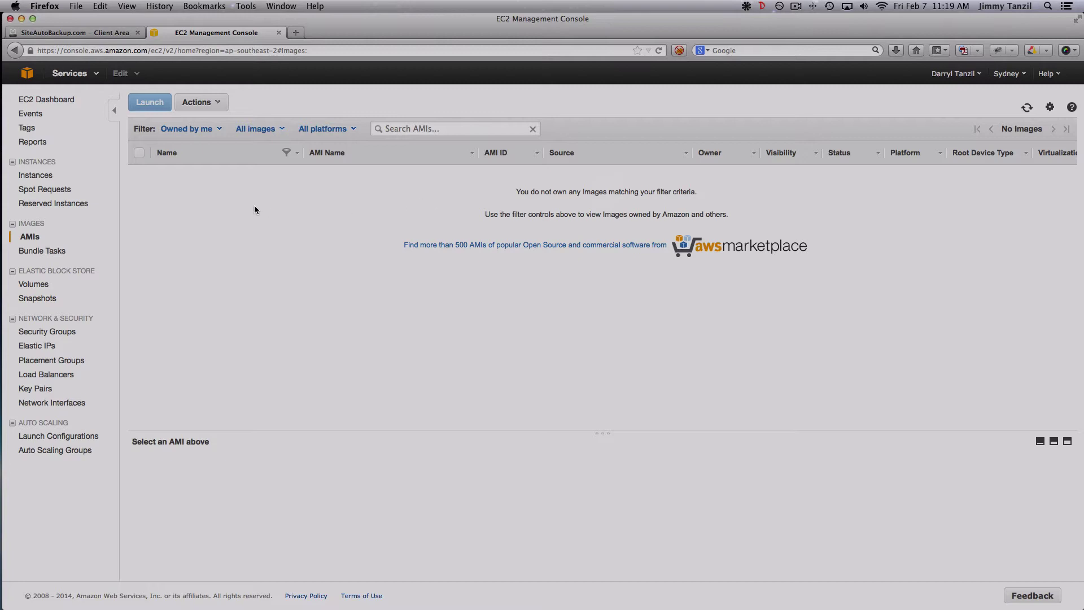
{"action": "left_click", "coordinate": [200, 137]}
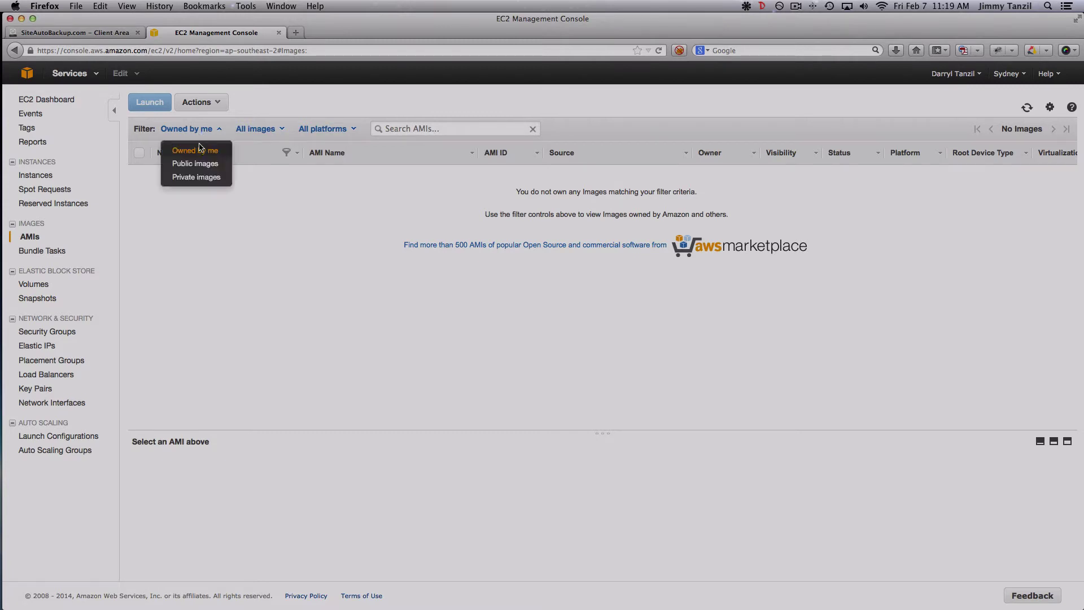
{"action": "left_click", "coordinate": [200, 164]}
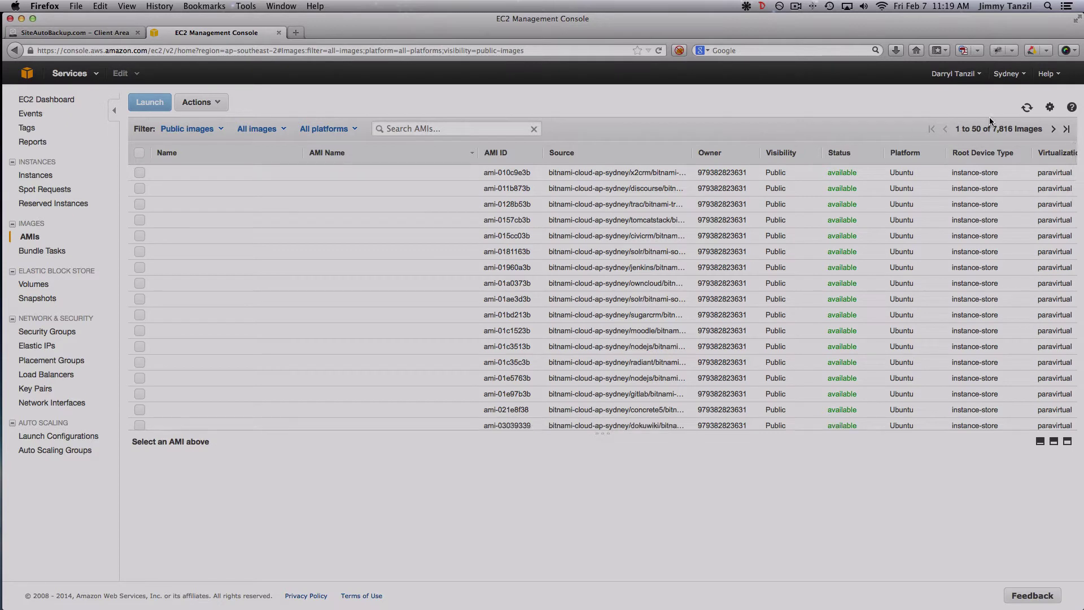
{"action": "left_click", "coordinate": [1011, 83]}
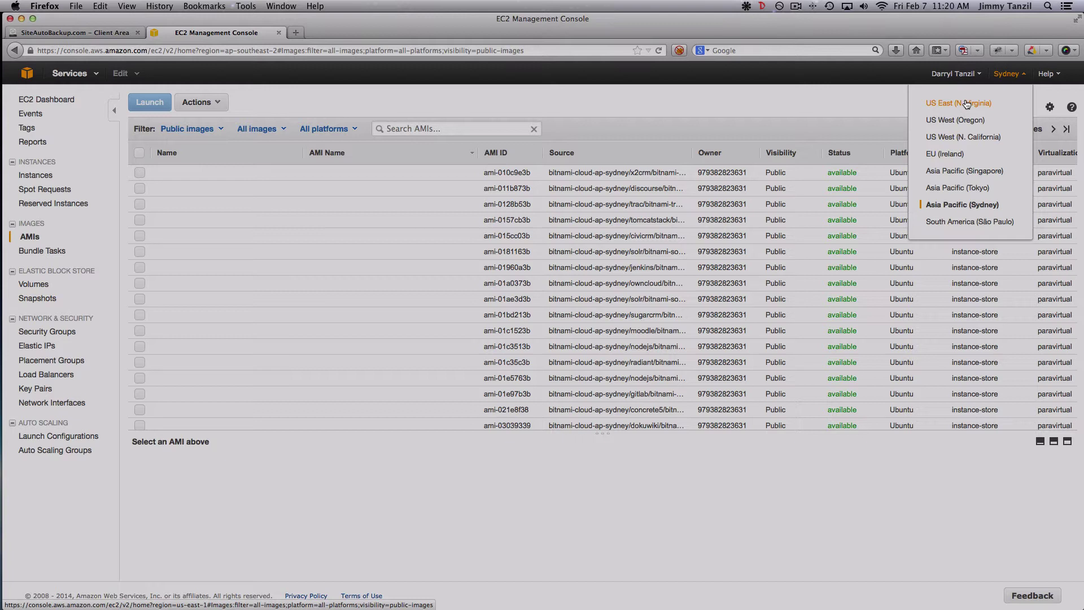
{"action": "left_click", "coordinate": [968, 139]}
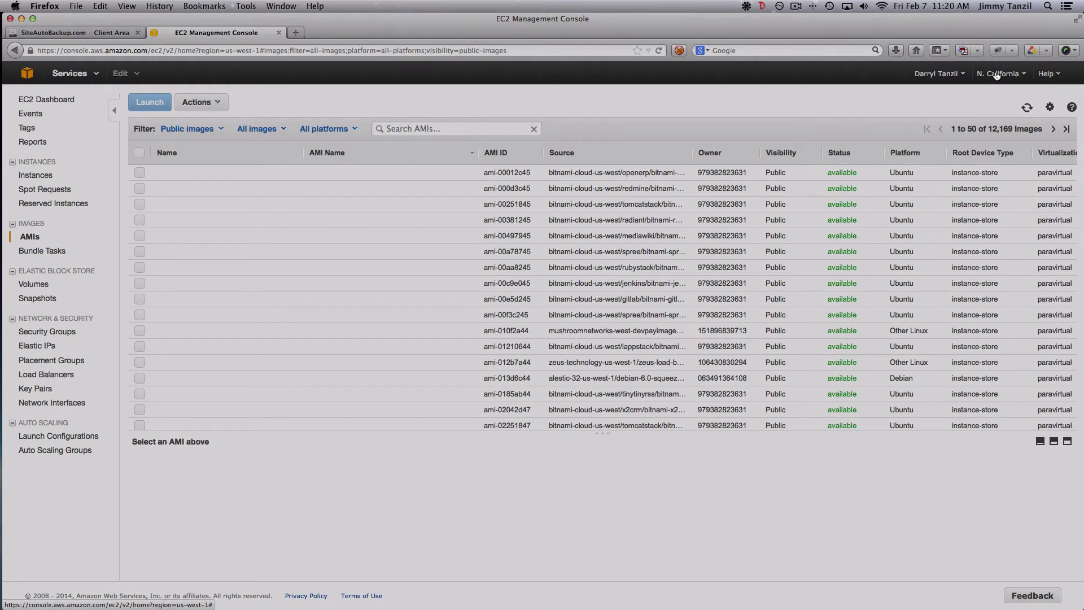
Step: Search the public AMIs for SAB and select the SAB_PRIVATE_BACKUP_STORAGE_NCALIFORNIA image
{"action": "left_click", "coordinate": [449, 130]}
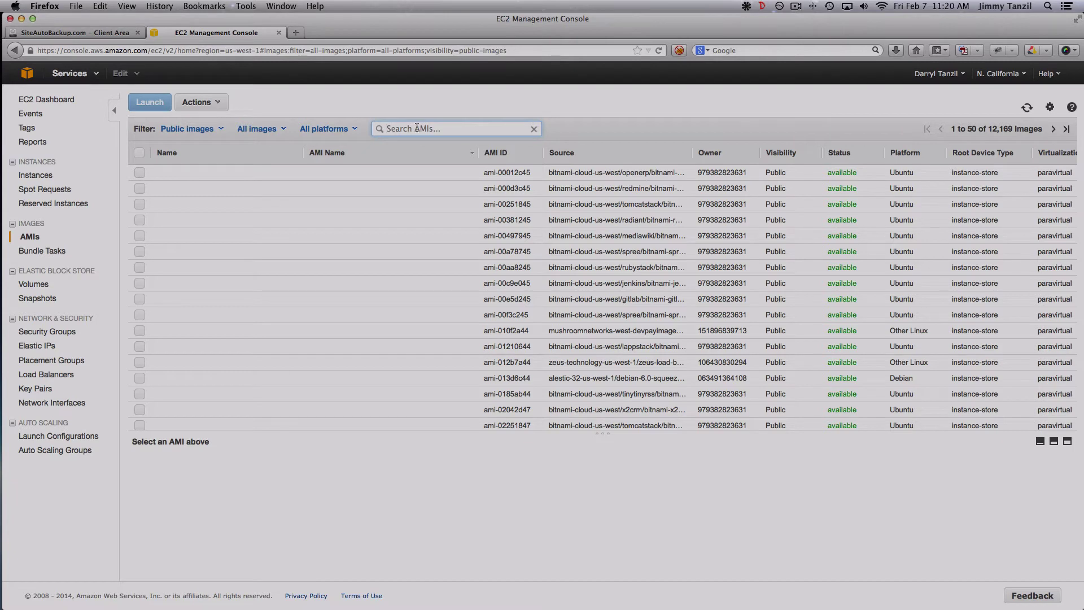
{"action": "type", "text": "SAB"}
{"action": "key", "text": "Return"}
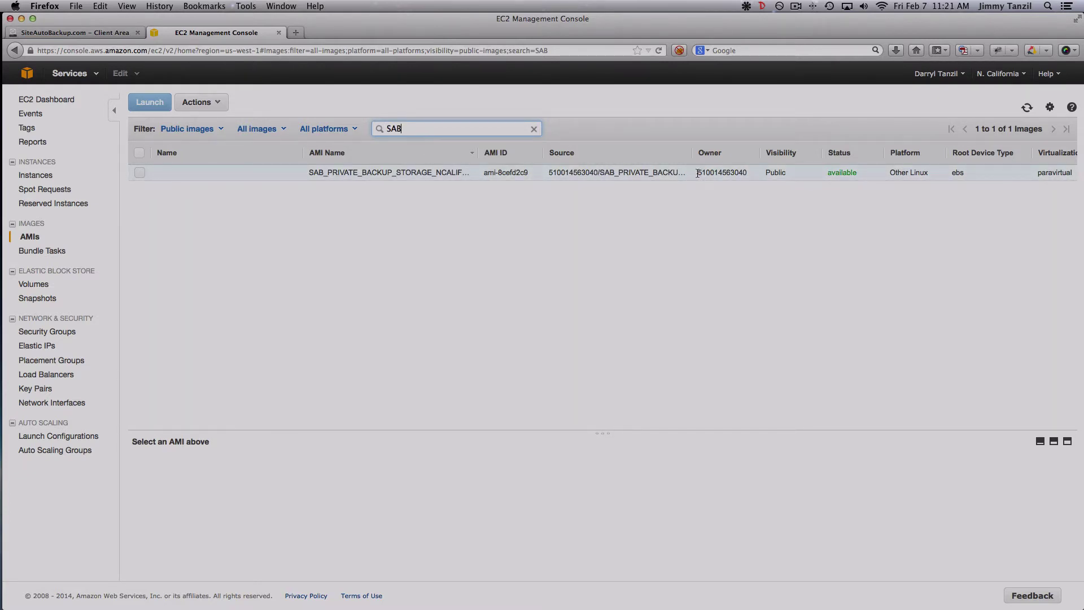
{"action": "left_click_drag", "start_coordinate": [698, 172], "coordinate": [746, 171]}
{"action": "left_click", "coordinate": [747, 172]}
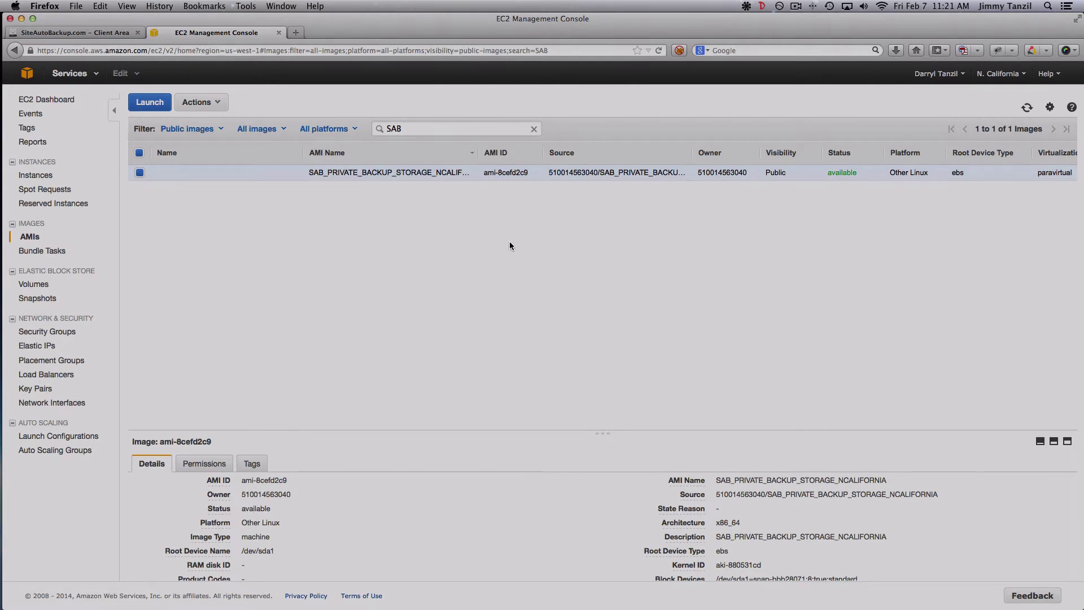
Step: Start launching the selected image as a t1.micro instance with the default instance details, and proceed to the storage settings
{"action": "left_click", "coordinate": [150, 103]}
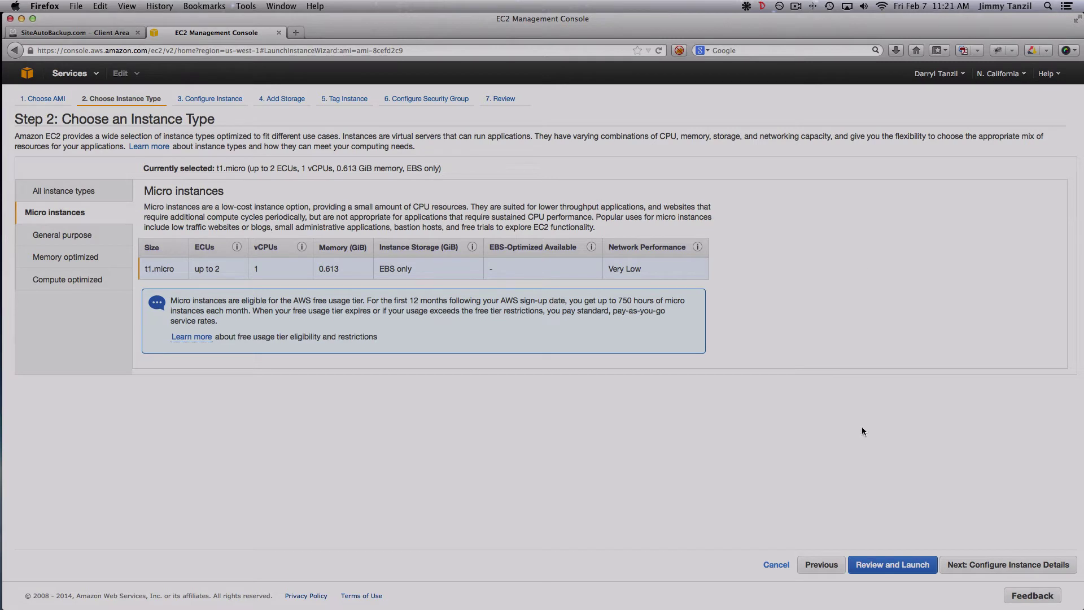
{"action": "left_click", "coordinate": [983, 571]}
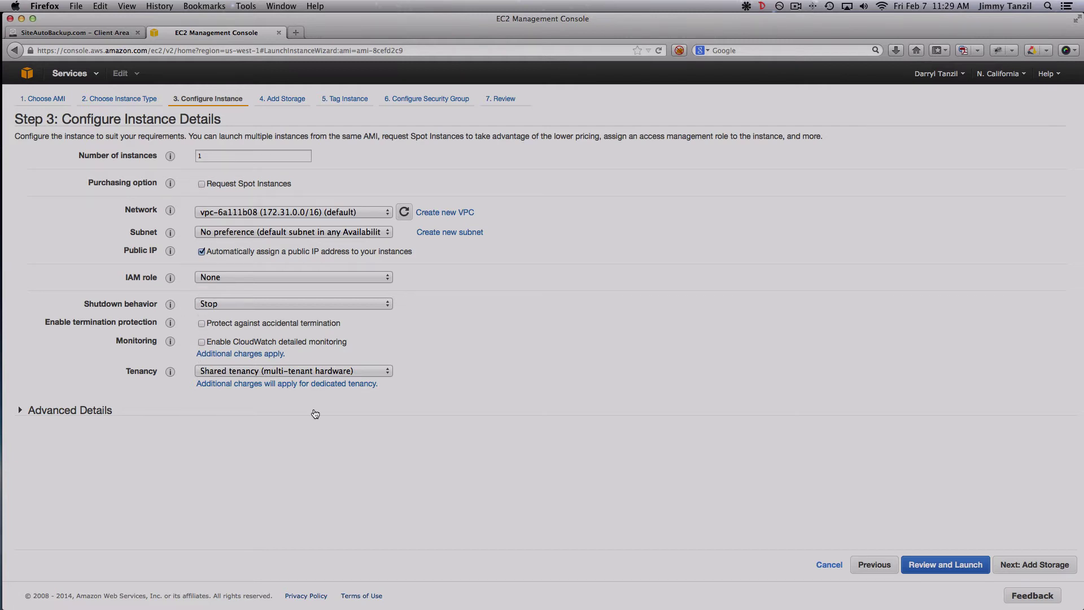
{"action": "left_click", "coordinate": [1022, 565]}
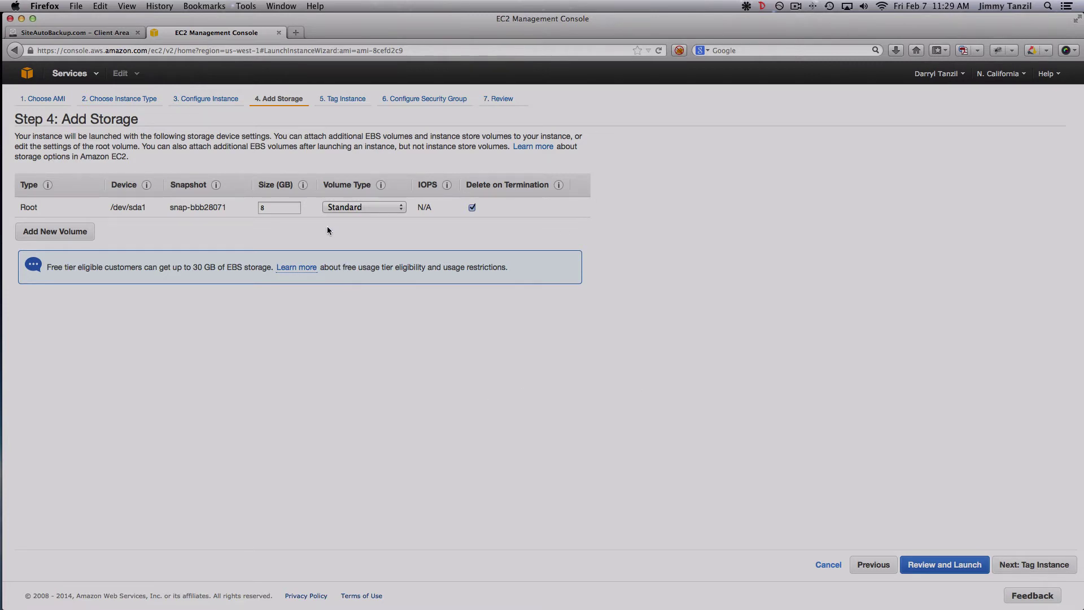
Step: Set the root volume's size to 100 GB
{"action": "double_click", "coordinate": [277, 214]}
{"action": "mouse_move", "coordinate": [302, 186]}
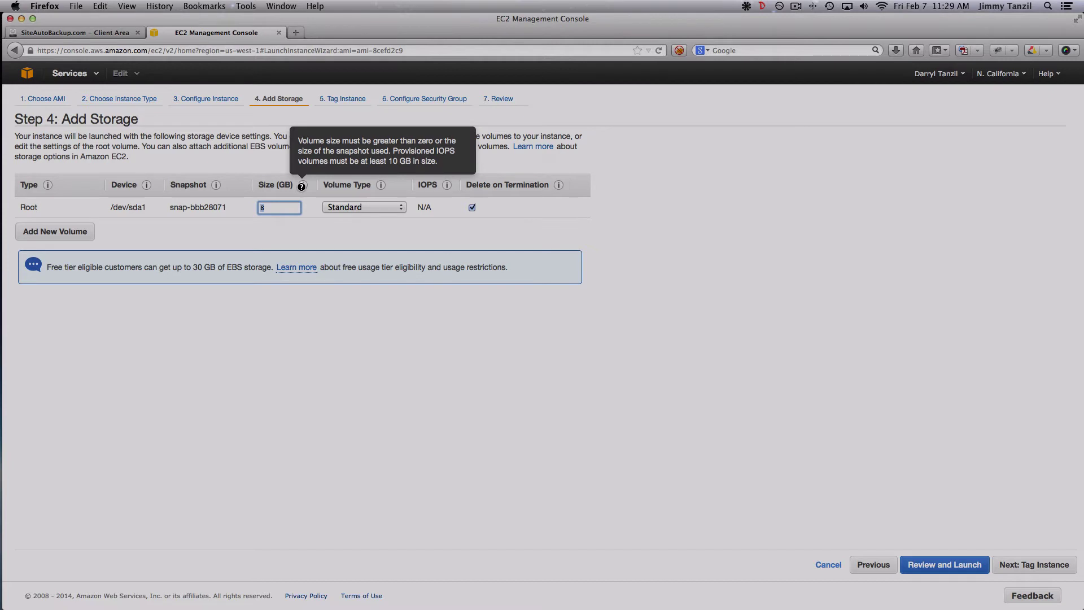
{"action": "left_click", "coordinate": [305, 219]}
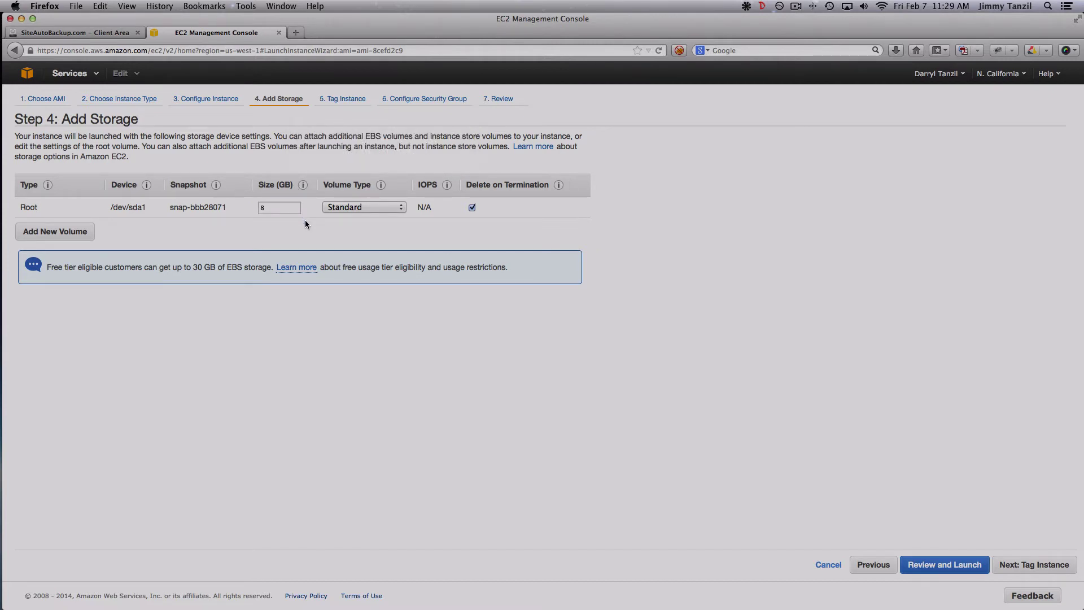
{"action": "double_click", "coordinate": [288, 207]}
{"action": "type", "text": "100"}
{"action": "left_click", "coordinate": [288, 223]}
{"action": "left_click", "coordinate": [999, 80]}
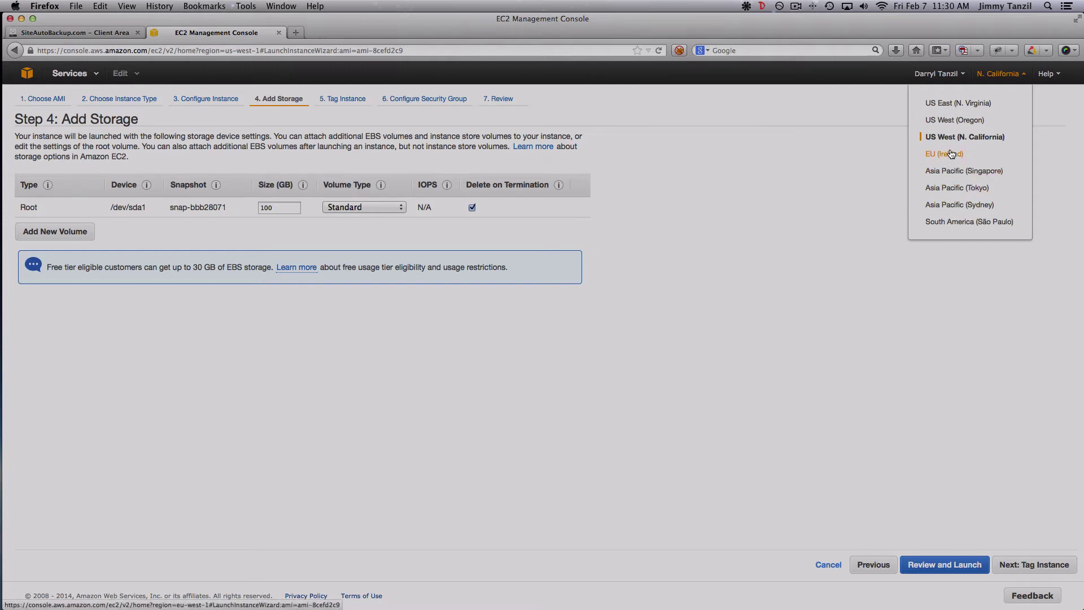
{"action": "left_click", "coordinate": [679, 161]}
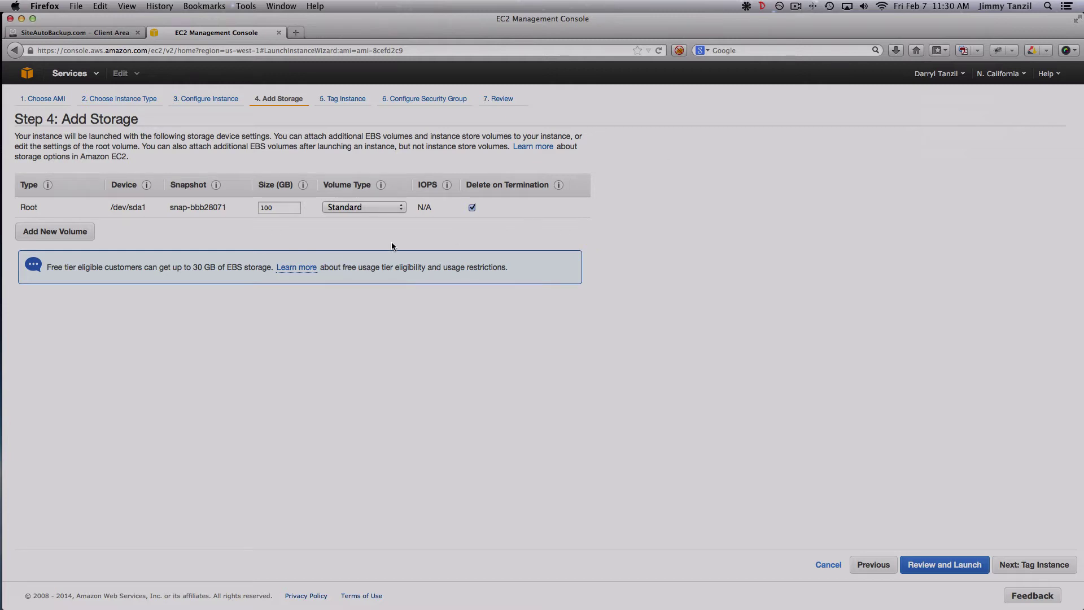
{"action": "double_click", "coordinate": [293, 205]}
{"action": "left_click", "coordinate": [298, 235]}
Step: Tag the instance with the Name value "North California Backup Storage" and proceed to the security group settings
{"action": "left_click", "coordinate": [1031, 569]}
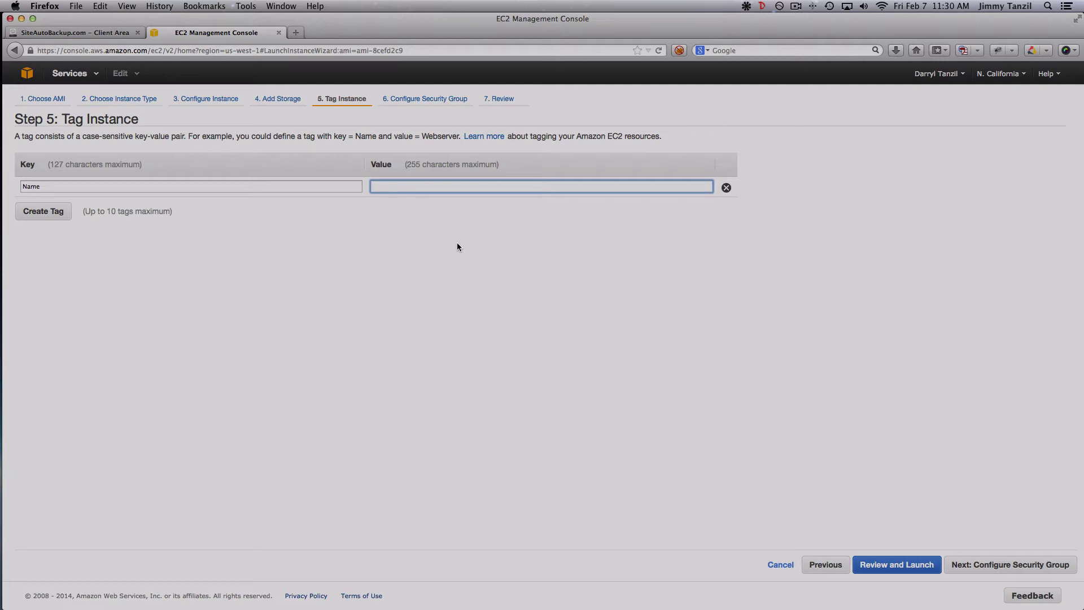
{"action": "type", "text": "North California Backup Storage"}
{"action": "left_click", "coordinate": [897, 395]}
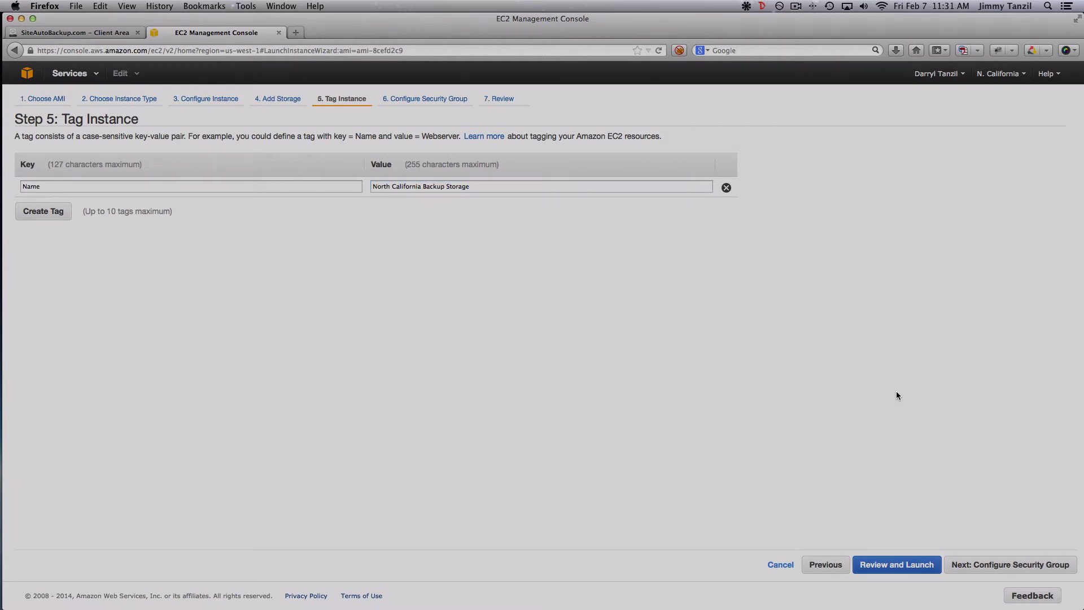
{"action": "left_click", "coordinate": [969, 562]}
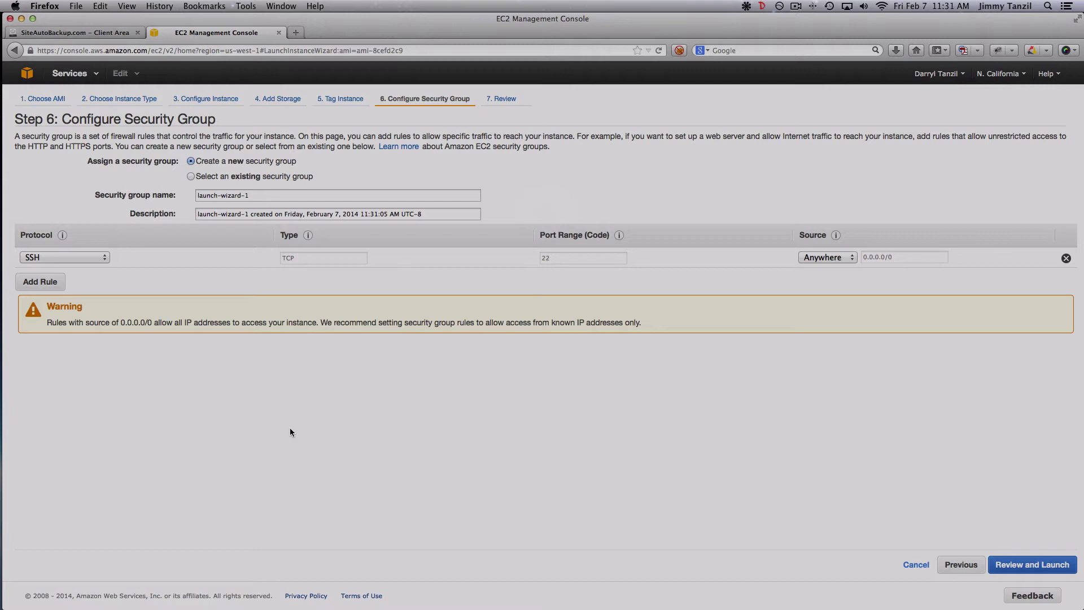
Step: Assign the existing default VPC security group to the instance and proceed to the launch review
{"action": "left_click", "coordinate": [192, 176]}
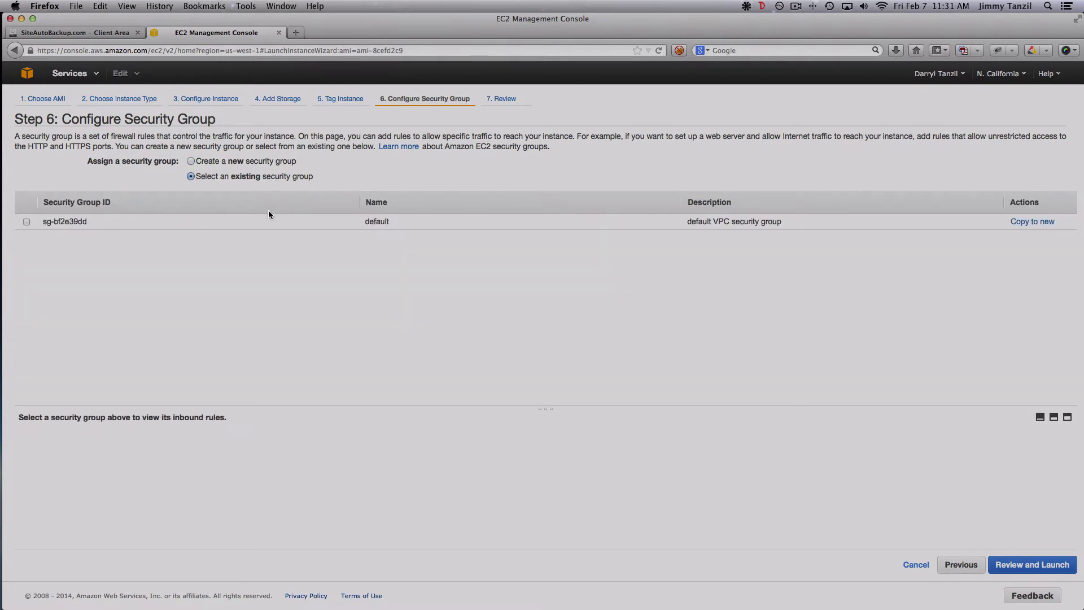
{"action": "left_click", "coordinate": [26, 223]}
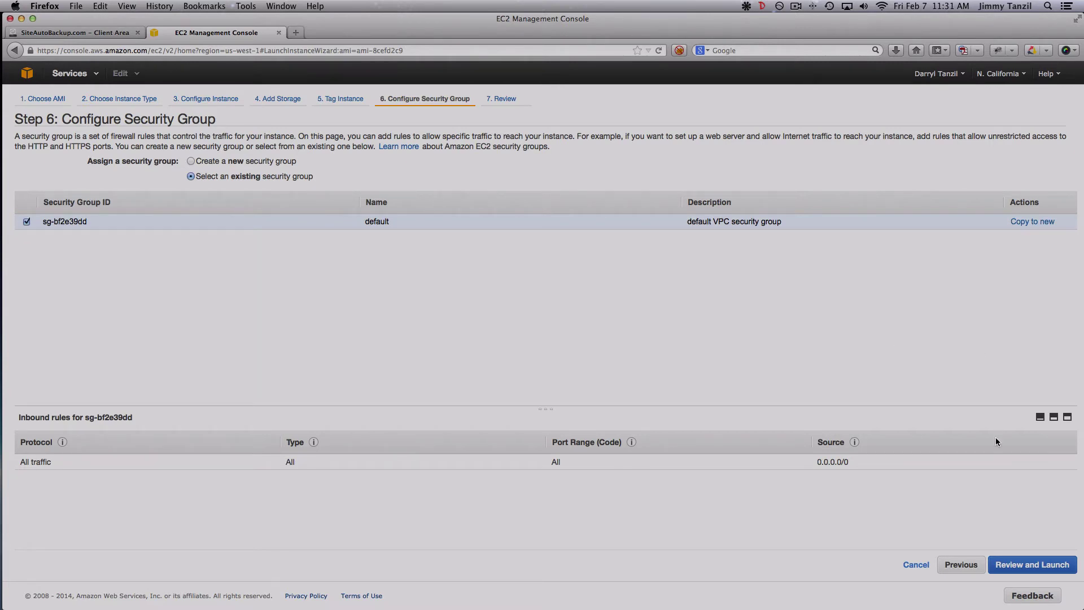
{"action": "left_click", "coordinate": [1017, 566]}
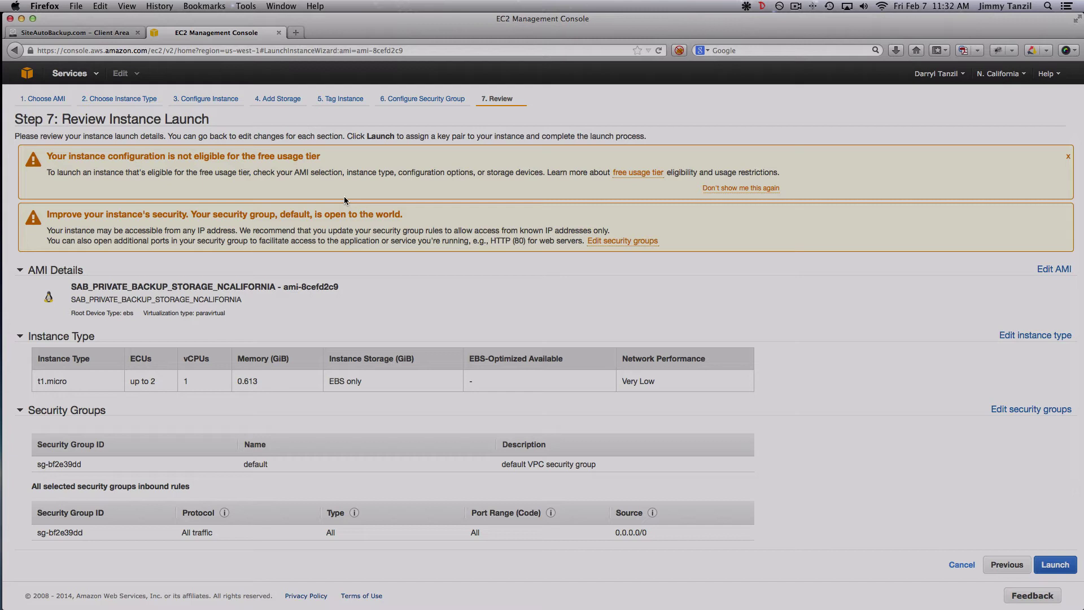
Step: Review the instance launch details and request the launch to reach the key pair selection
{"action": "scroll", "coordinate": [344, 196], "scroll_direction": "down", "scroll_amount": 3}
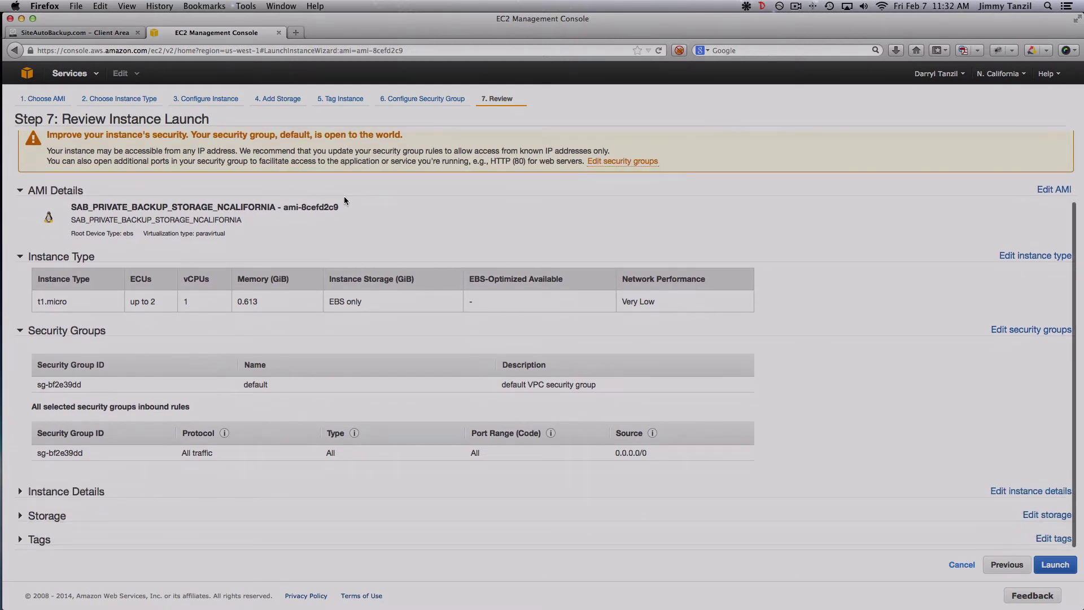
{"action": "scroll", "coordinate": [344, 201], "scroll_direction": "down", "scroll_amount": 1}
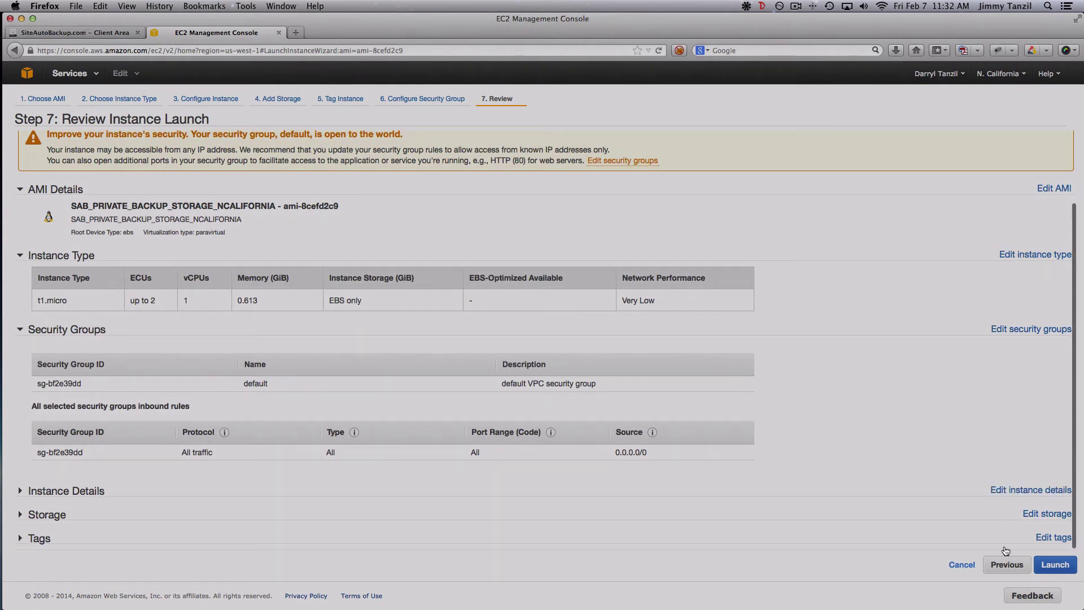
{"action": "left_click", "coordinate": [1053, 564]}
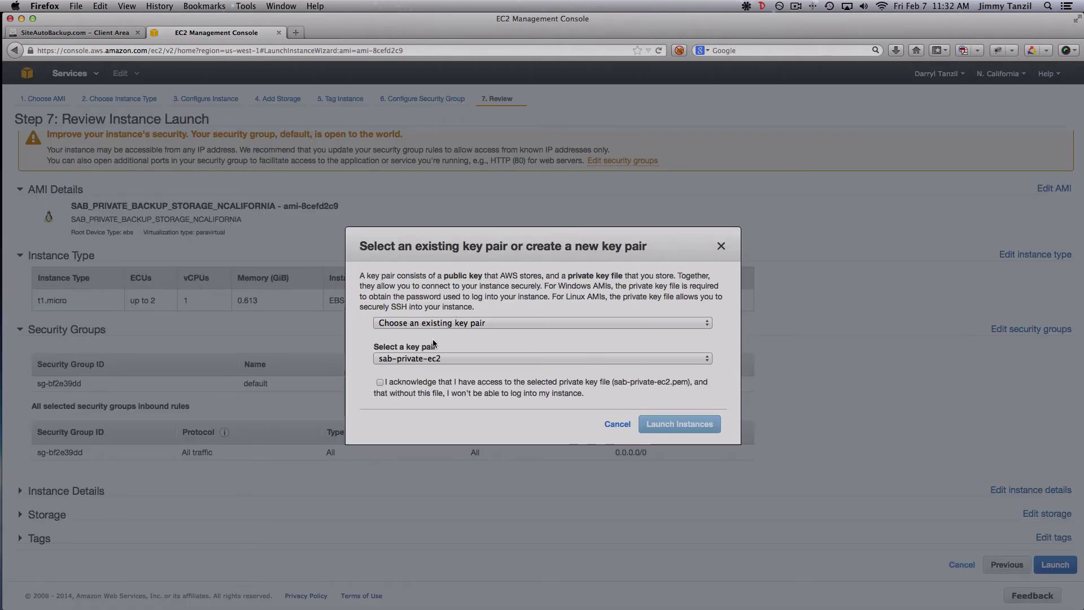
{"action": "left_click", "coordinate": [460, 324]}
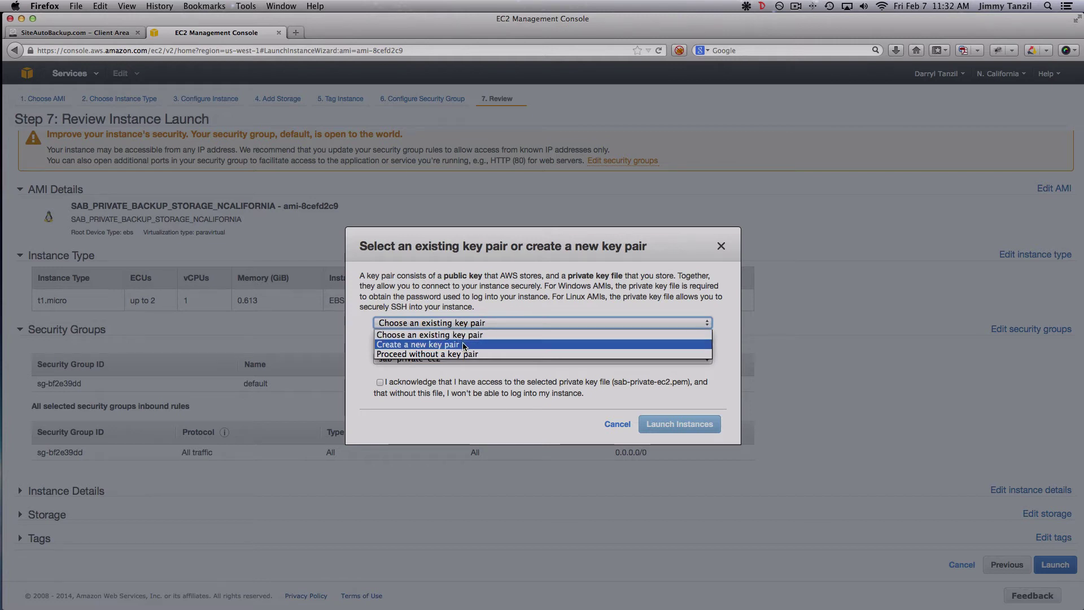
{"action": "left_click", "coordinate": [462, 344]}
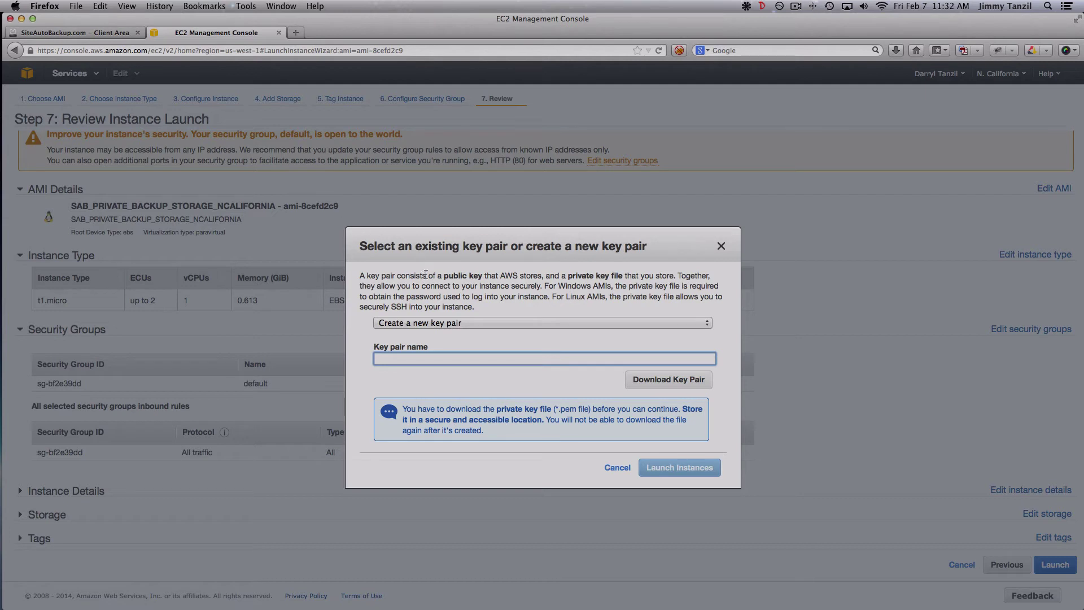
{"action": "left_click", "coordinate": [467, 327]}
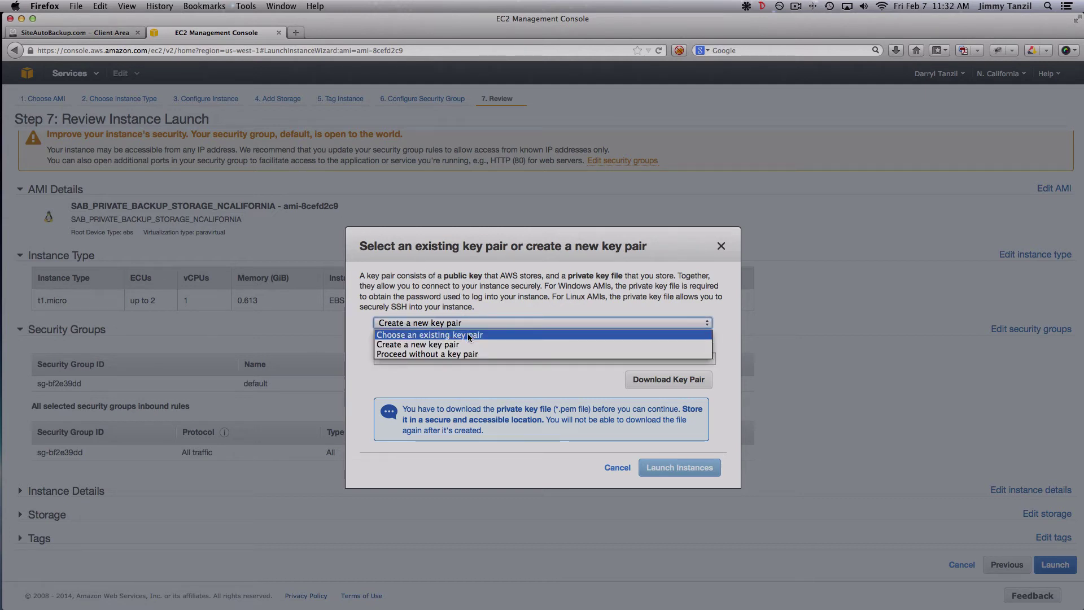
{"action": "left_click", "coordinate": [467, 334]}
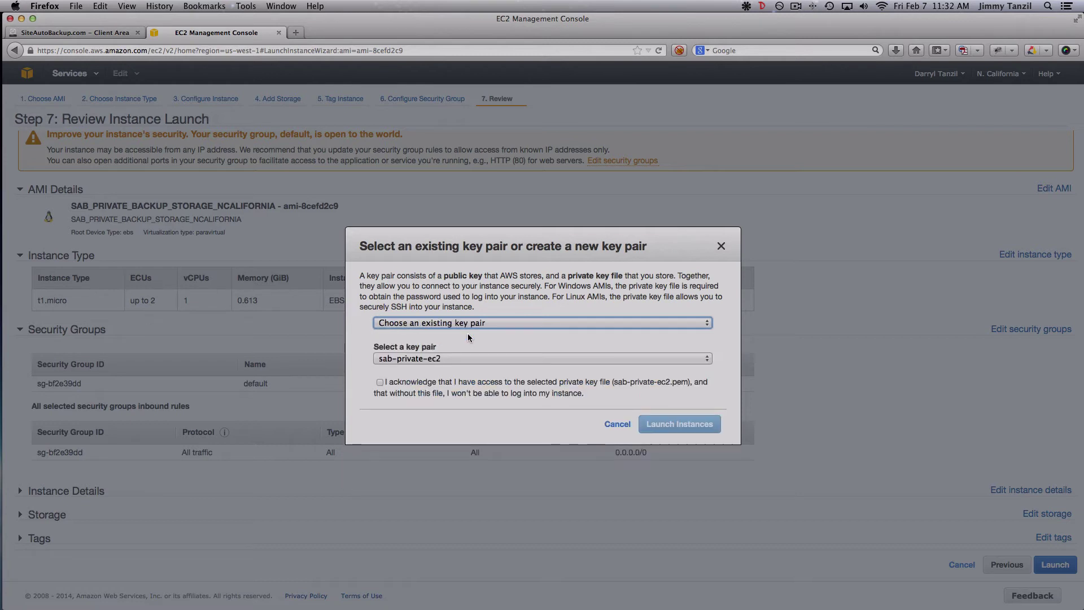
Step: Launch the instance with the existing sab-private-ec2 key pair, acknowledging access to its private key file
{"action": "left_click", "coordinate": [455, 360]}
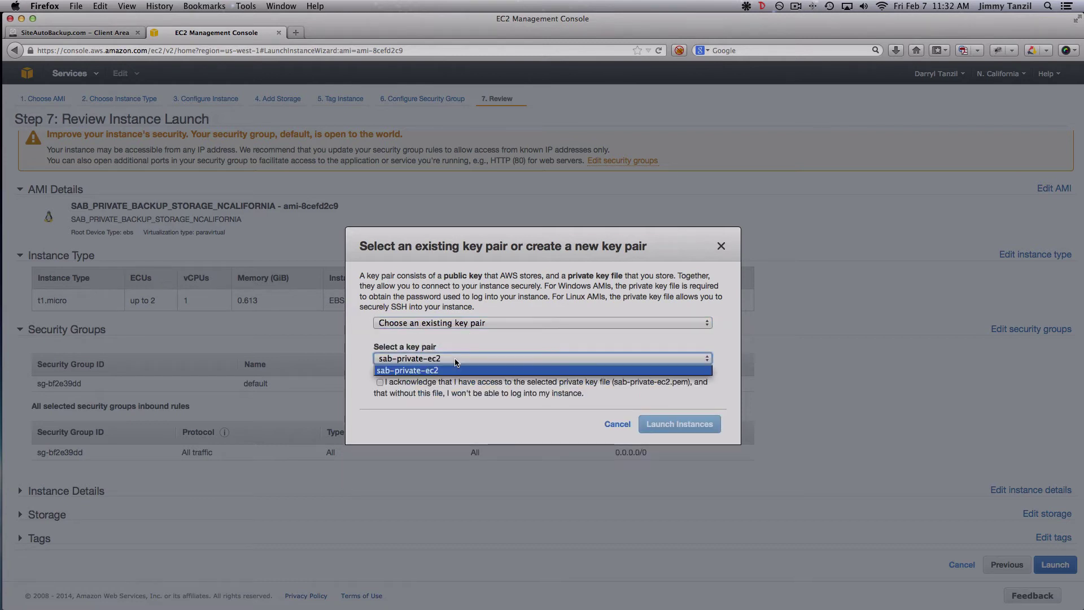
{"action": "left_click", "coordinate": [456, 345]}
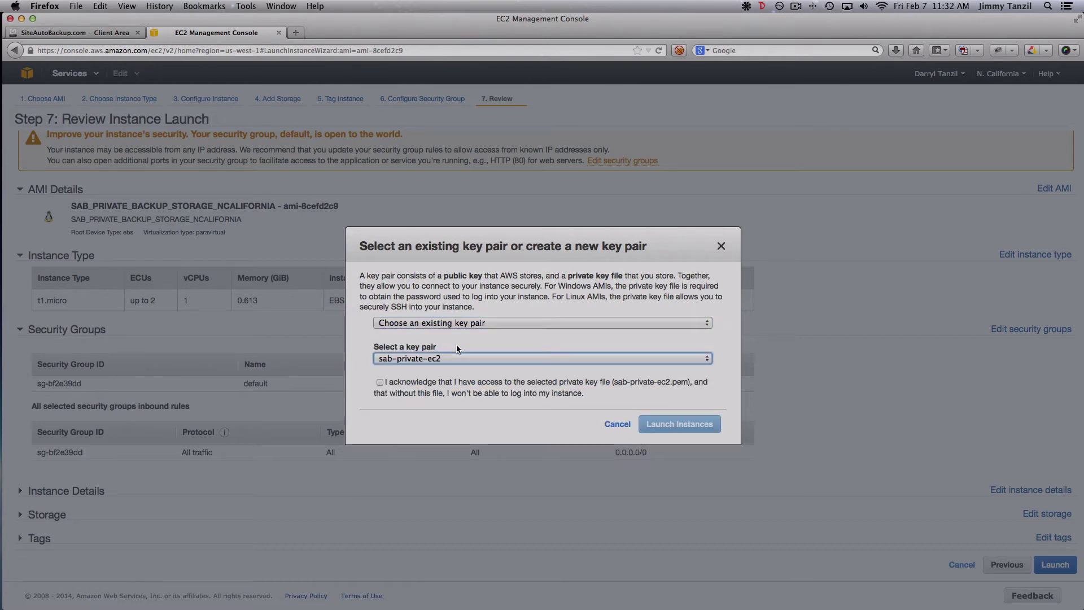
{"action": "left_click", "coordinate": [379, 382]}
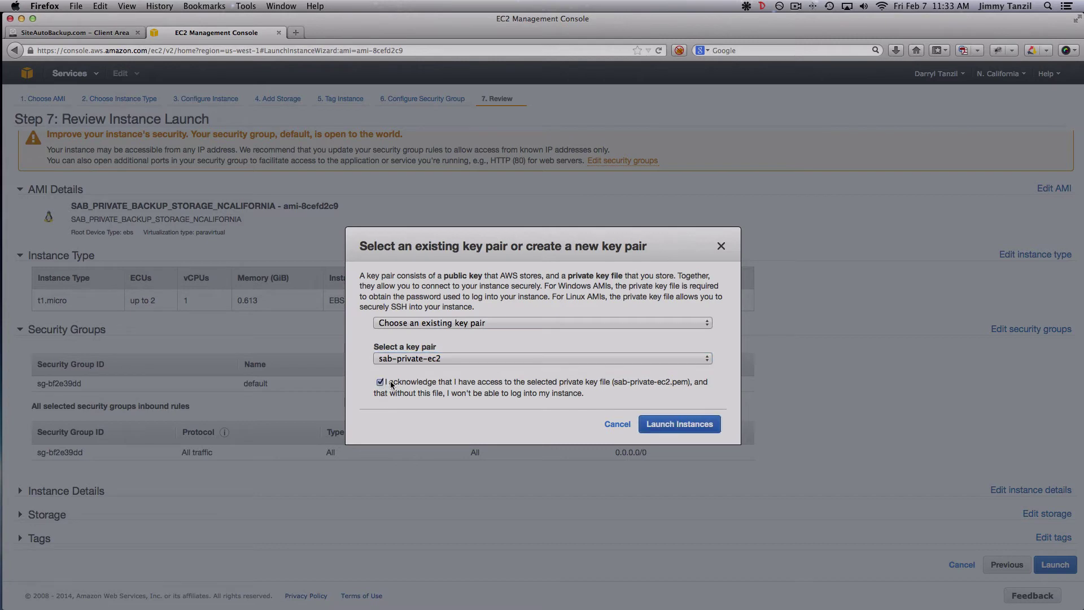
{"action": "left_click", "coordinate": [674, 424]}
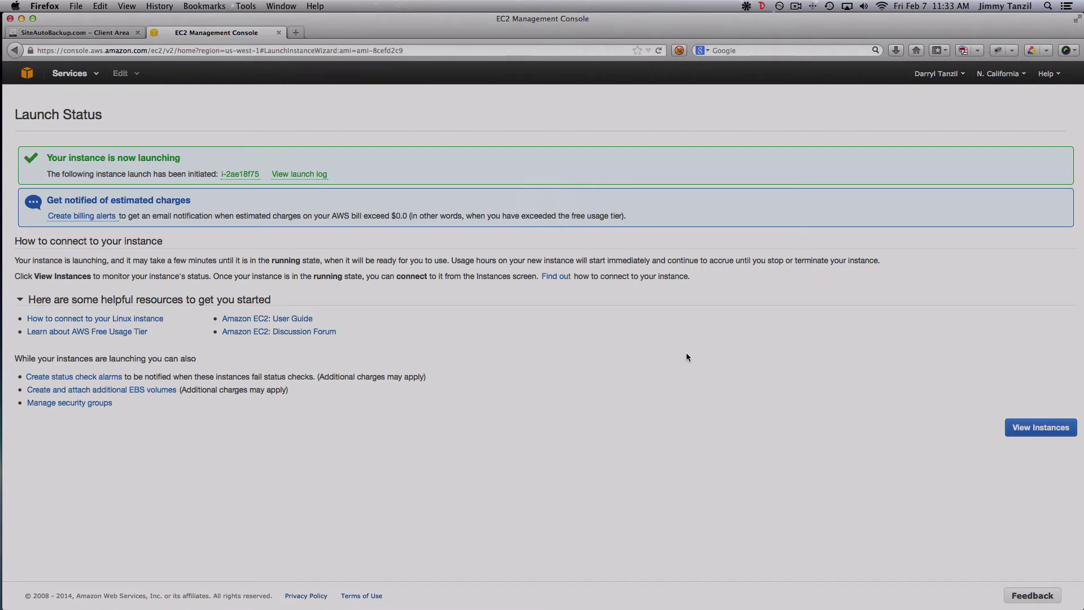
Step: View the instances list and examine the description of the North California Backup Storage instance in an enlarged details area
{"action": "left_click", "coordinate": [1035, 429]}
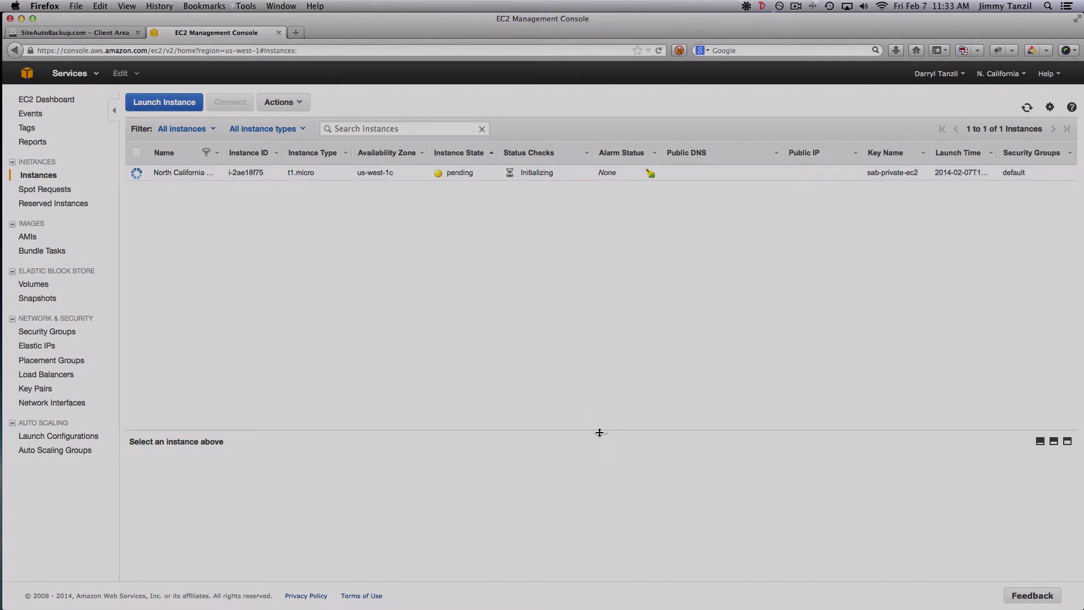
{"action": "left_click_drag", "start_coordinate": [599, 433], "coordinate": [601, 278]}
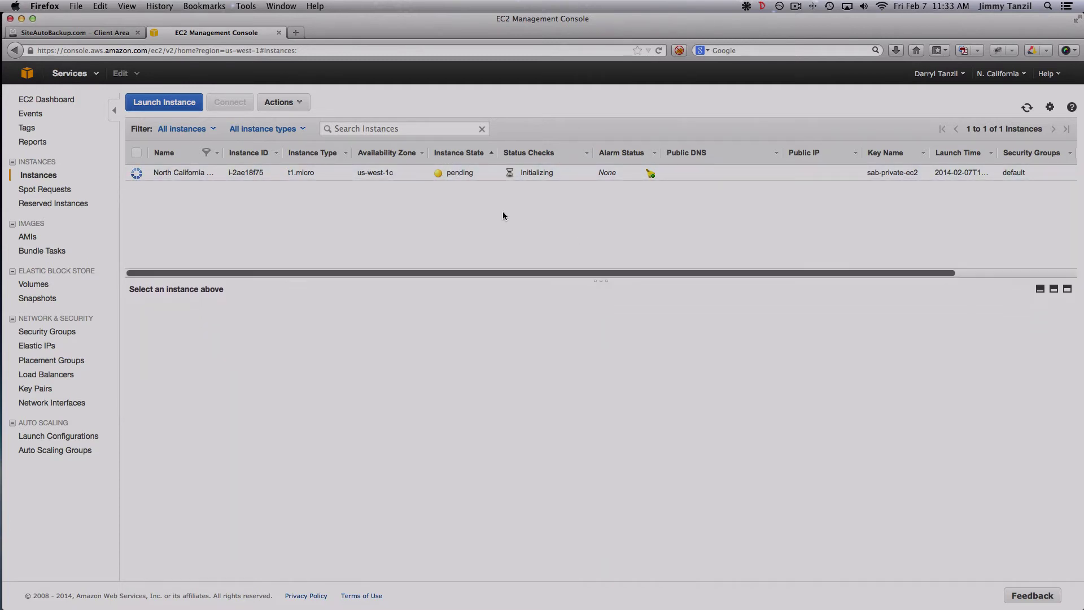
{"action": "left_click", "coordinate": [451, 177]}
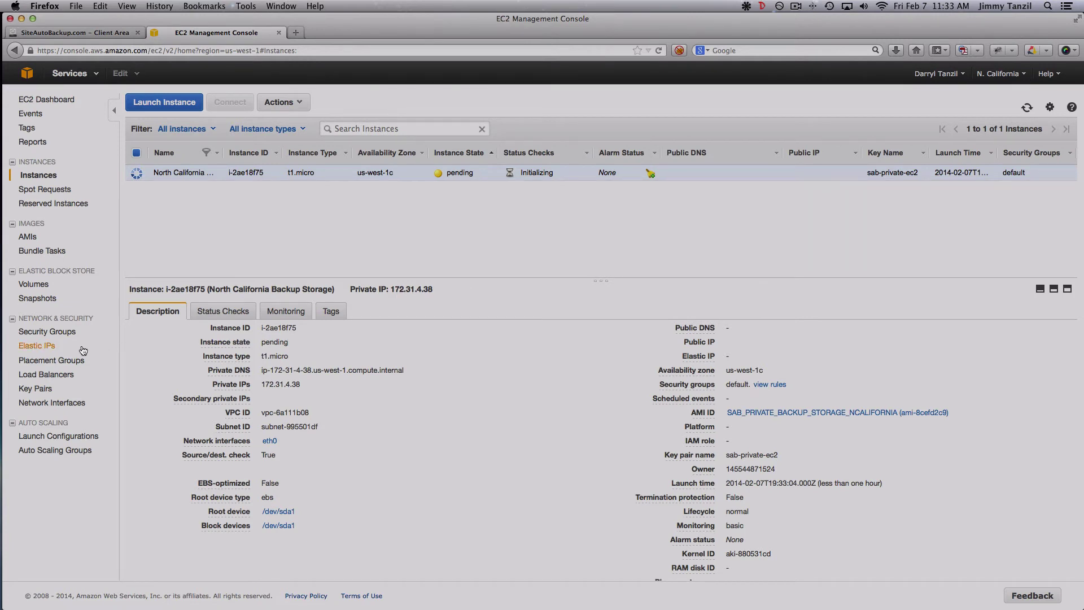
Step: Delete the existing ALL inbound rule from the default VPC security group and apply the change
{"action": "left_click", "coordinate": [68, 336]}
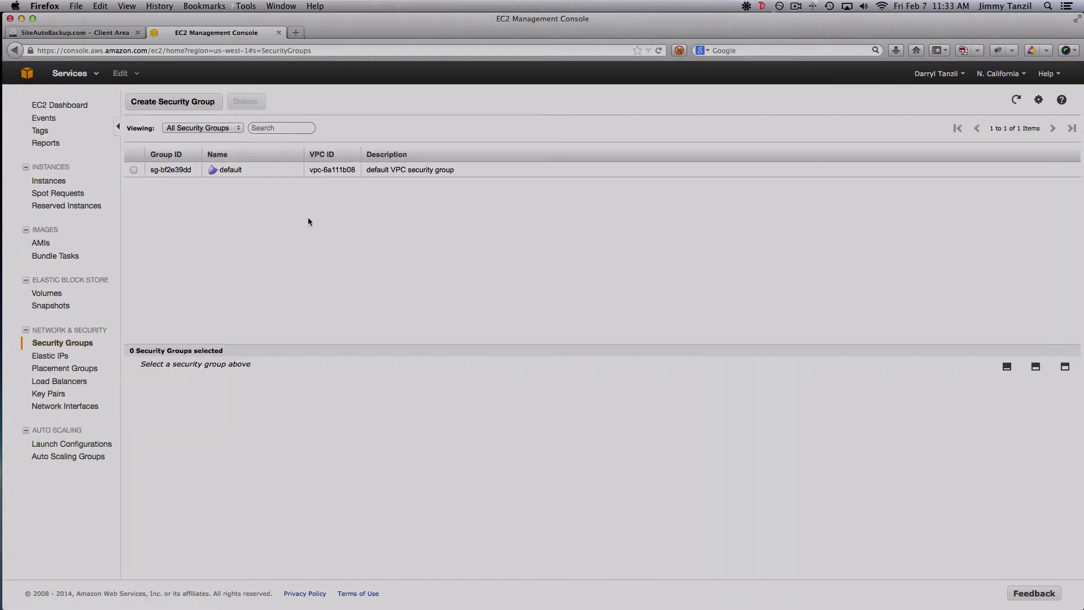
{"action": "left_click", "coordinate": [383, 173]}
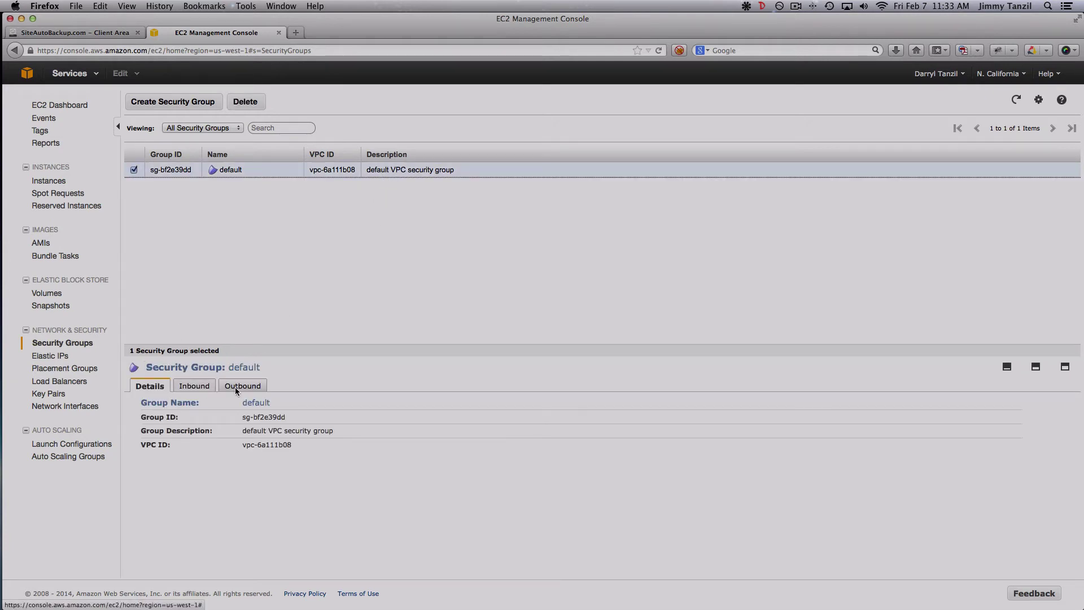
{"action": "left_click", "coordinate": [208, 389]}
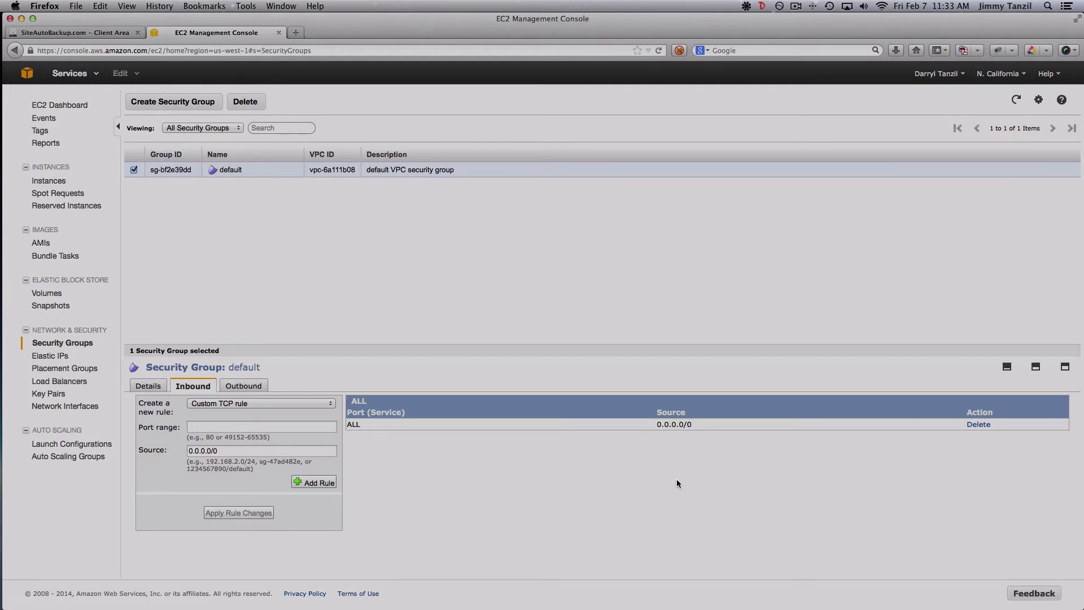
{"action": "left_click", "coordinate": [978, 425]}
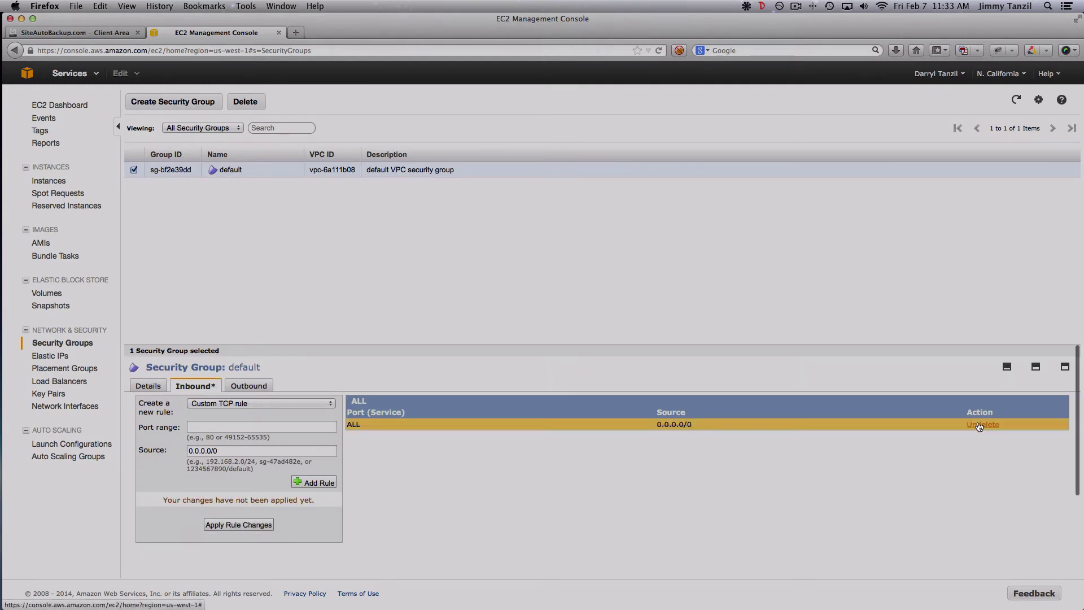
{"action": "left_click", "coordinate": [266, 524]}
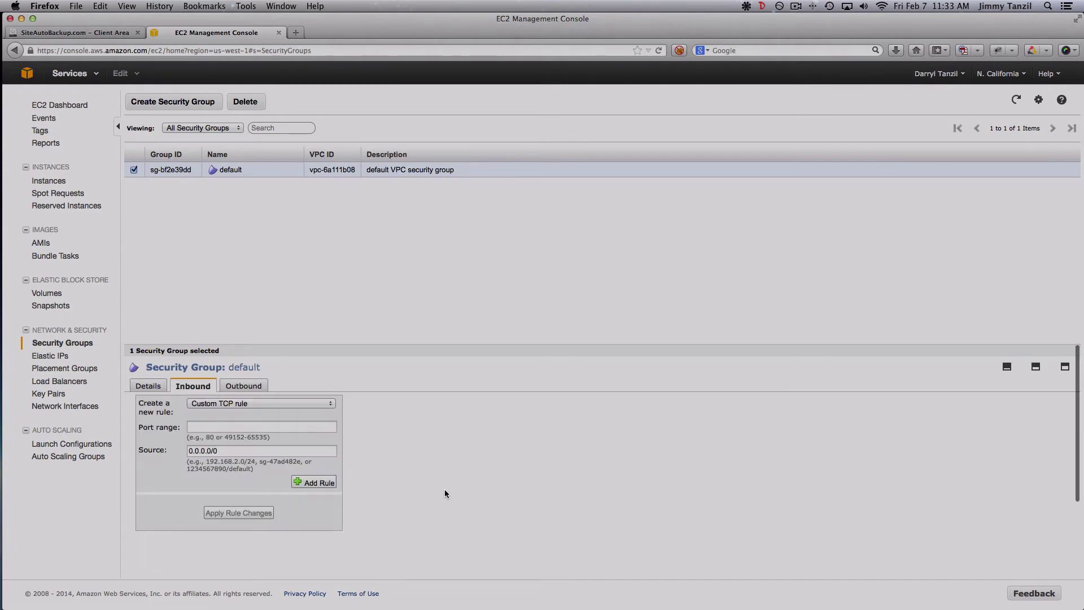
Step: Add an All Traffic inbound rule with source 0.0.0.0/0 to the default security group
{"action": "left_click", "coordinate": [227, 403]}
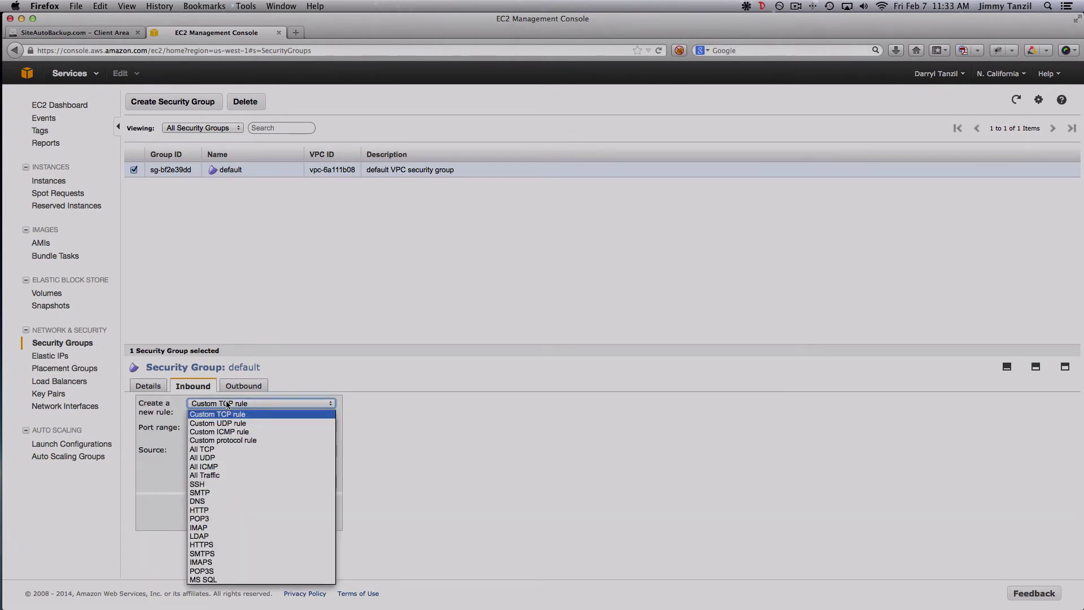
{"action": "left_click", "coordinate": [235, 476]}
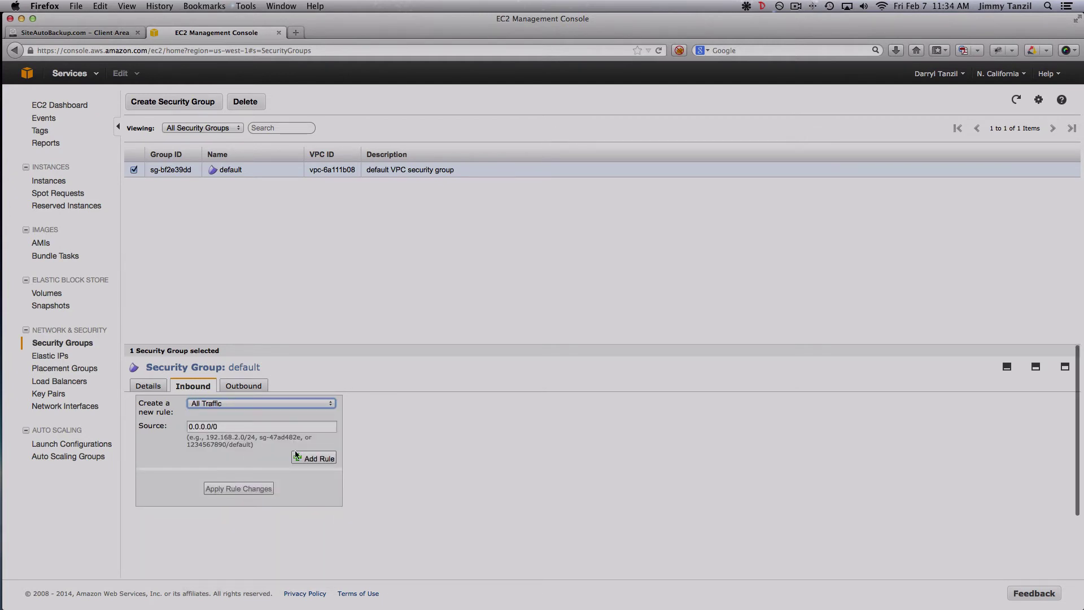
{"action": "left_click", "coordinate": [332, 460]}
Step: Replace the default security group's ALL outbound rule with a new All Traffic rule to destination 0.0.0.0/0
{"action": "left_click", "coordinate": [246, 385]}
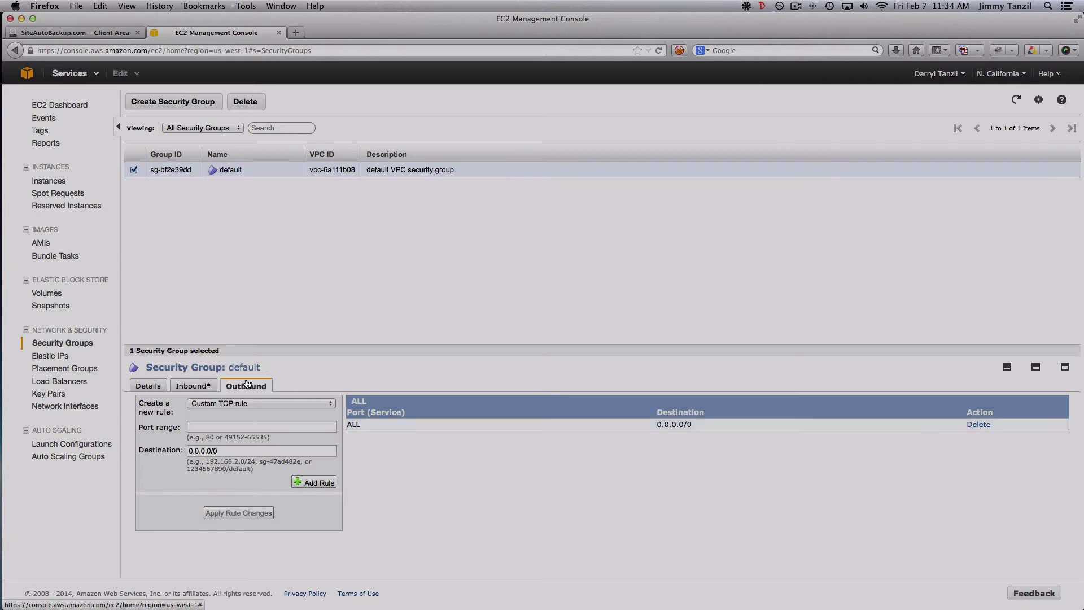
{"action": "left_click", "coordinate": [240, 402]}
{"action": "left_click", "coordinate": [559, 506]}
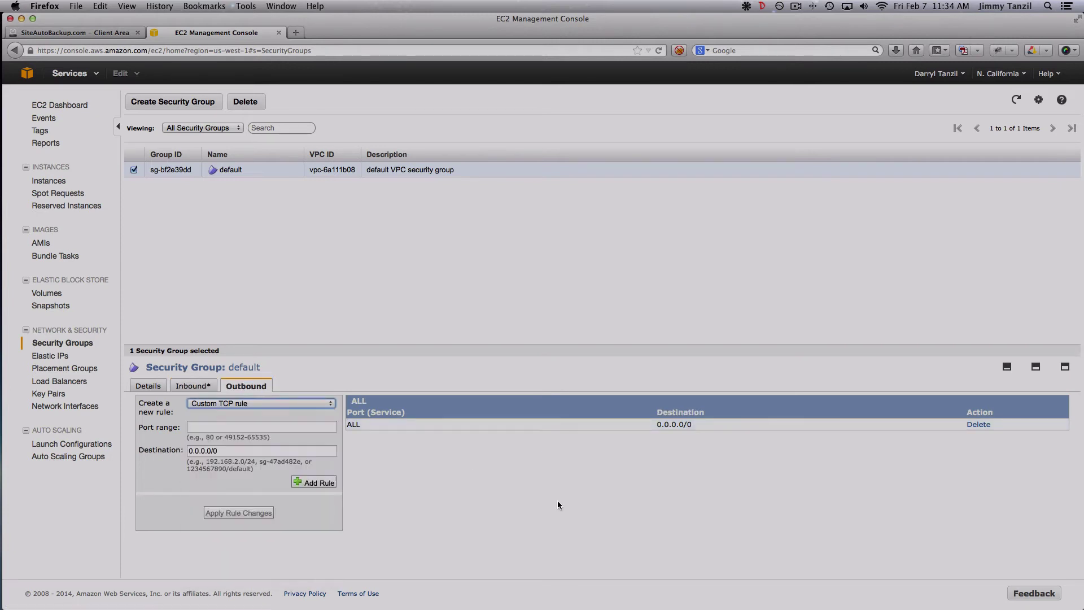
{"action": "left_click", "coordinate": [978, 424]}
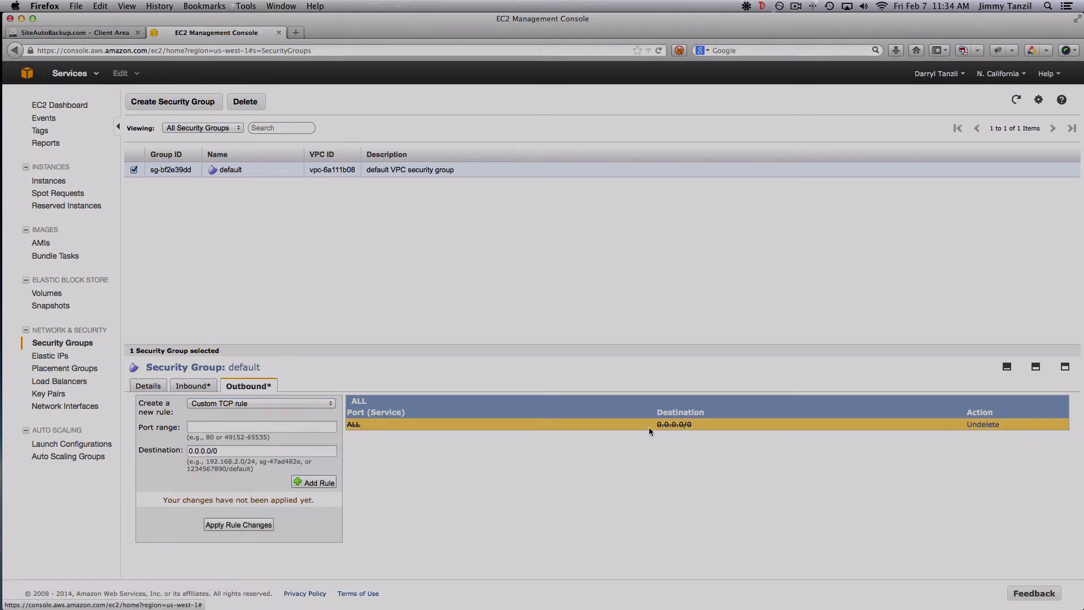
{"action": "left_click", "coordinate": [254, 403]}
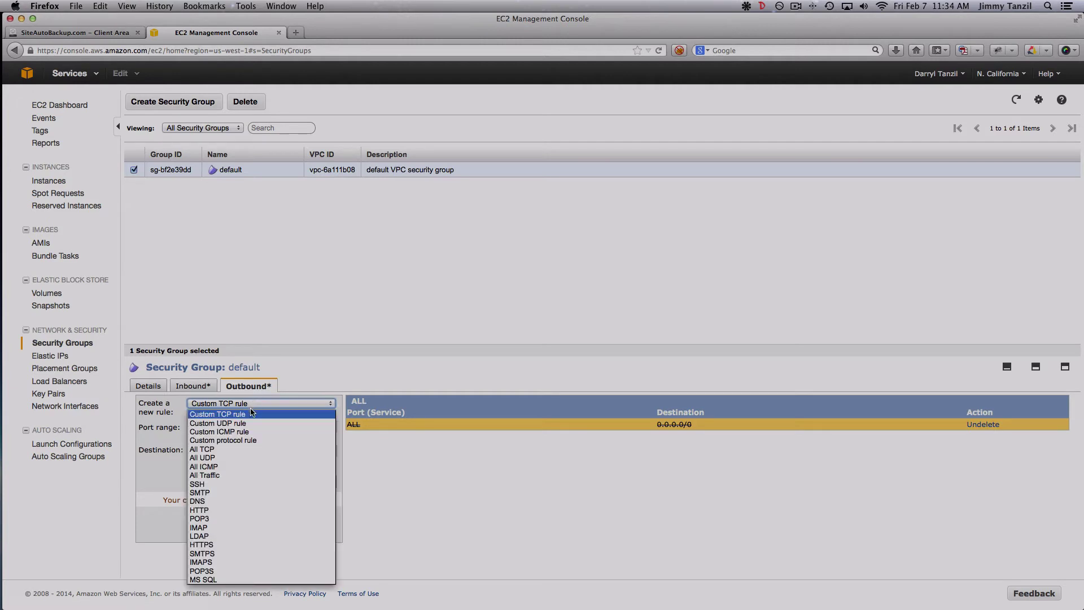
{"action": "left_click", "coordinate": [250, 476]}
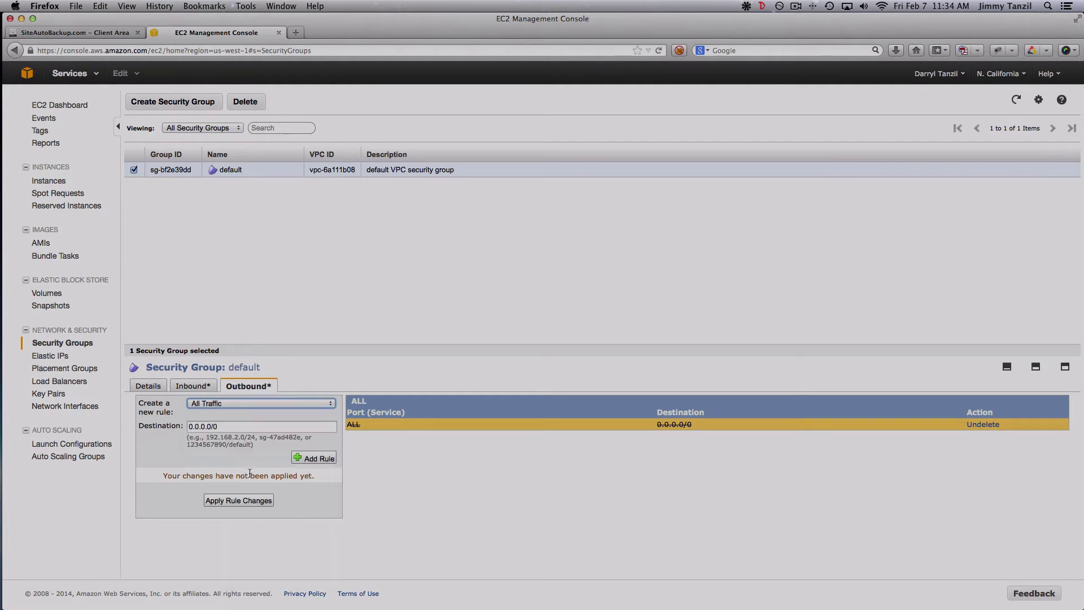
{"action": "left_click", "coordinate": [307, 457]}
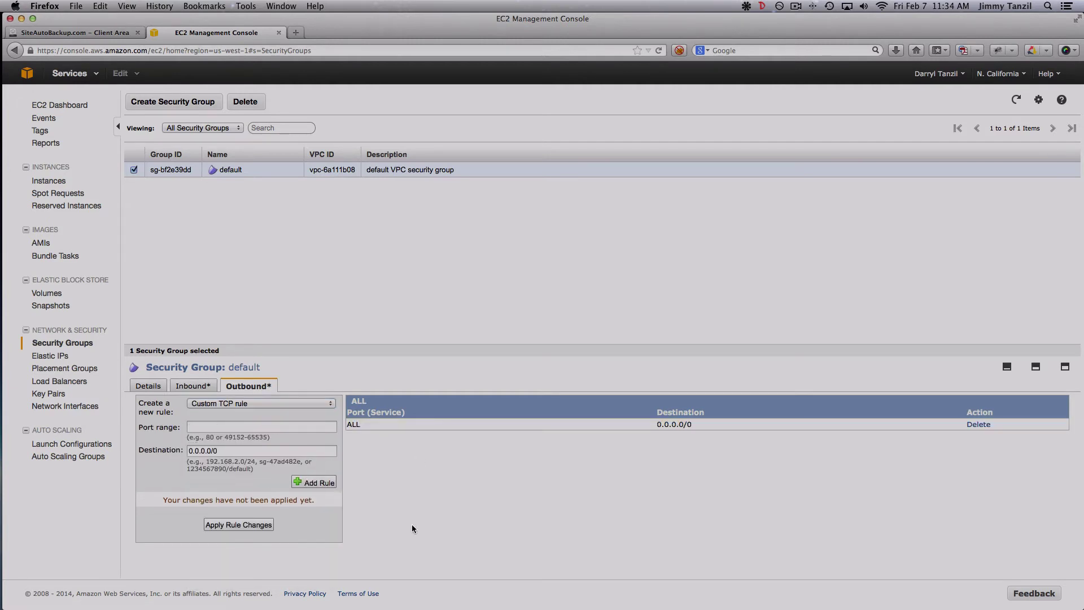
Step: Apply the pending outbound and inbound rule changes to the default security group
{"action": "left_click", "coordinate": [235, 523]}
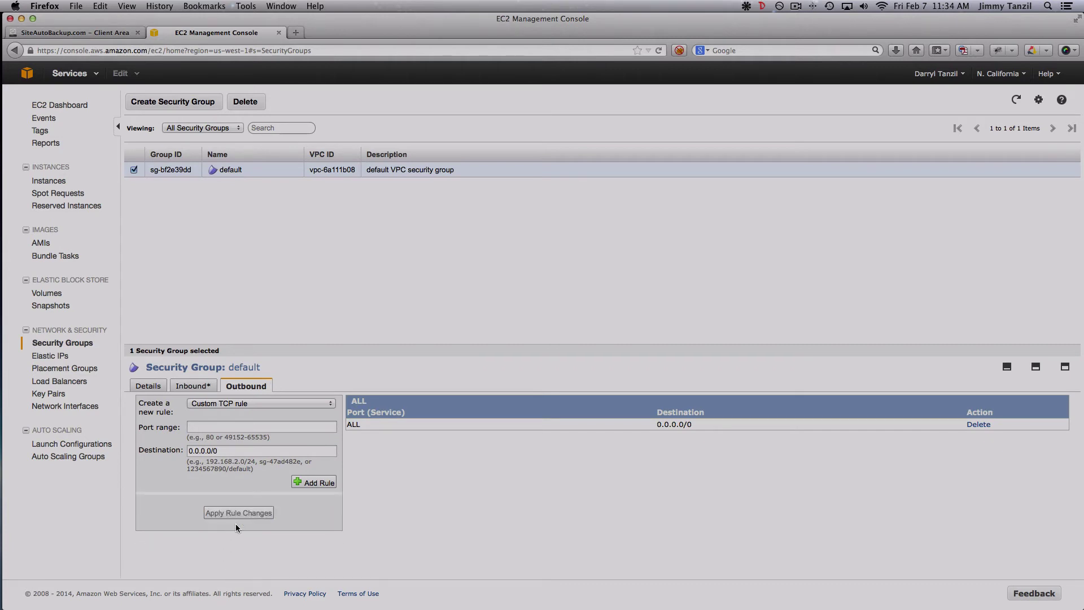
{"action": "left_click", "coordinate": [193, 390]}
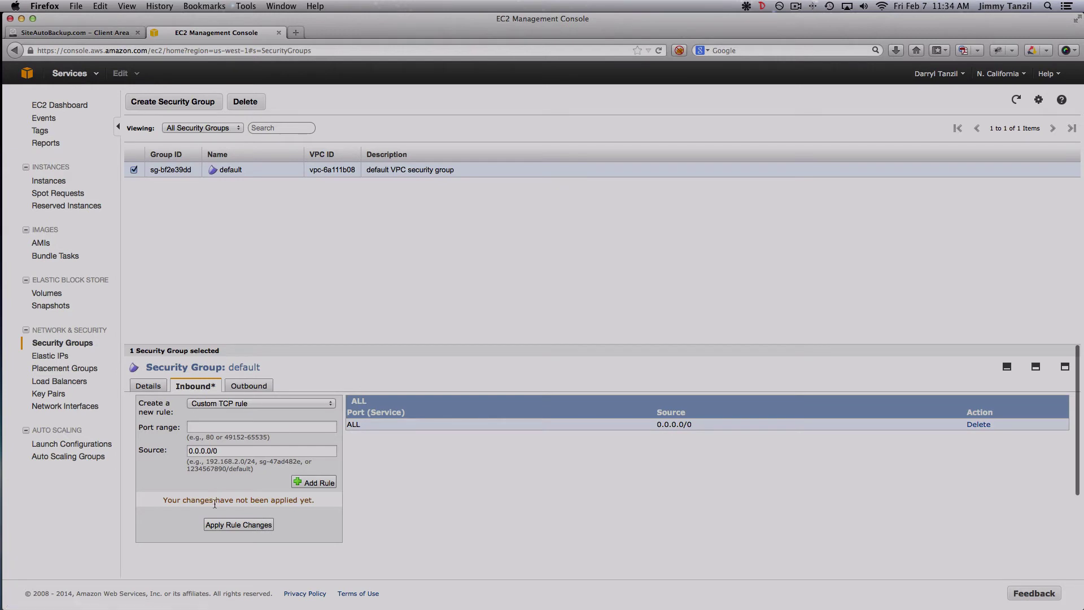
{"action": "left_click", "coordinate": [217, 524]}
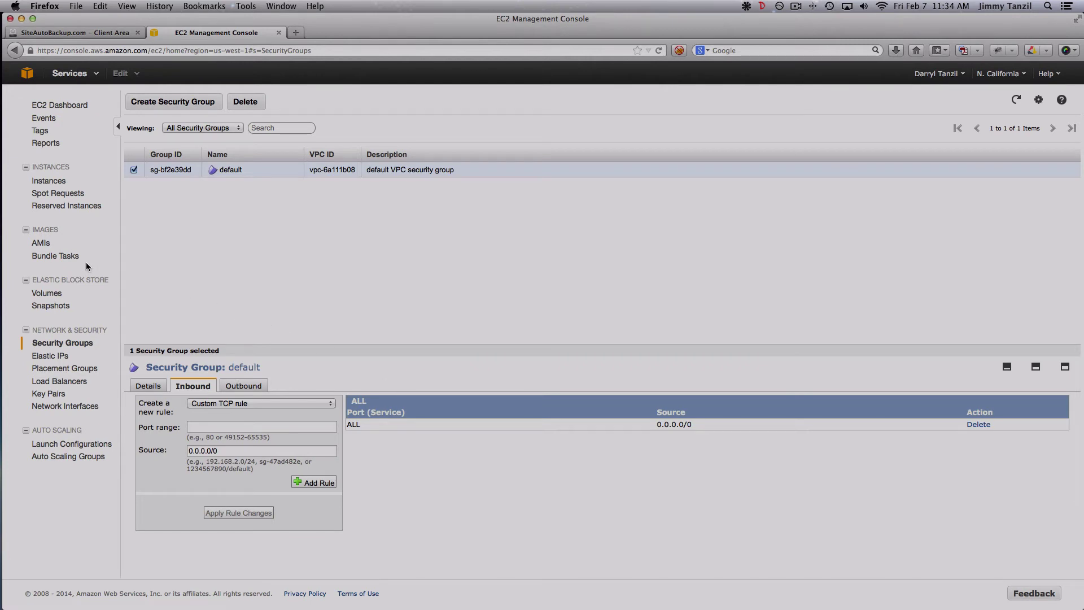
Step: Return to the instances list and check the North California Backup Storage instance's details, including its public IP
{"action": "left_click", "coordinate": [61, 181]}
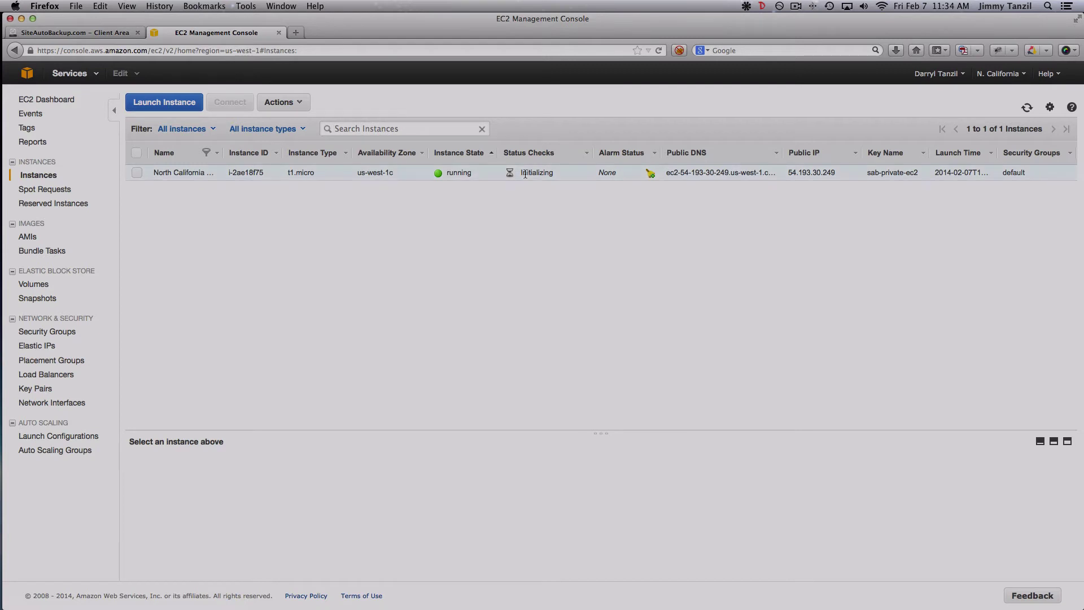
{"action": "left_click", "coordinate": [554, 171]}
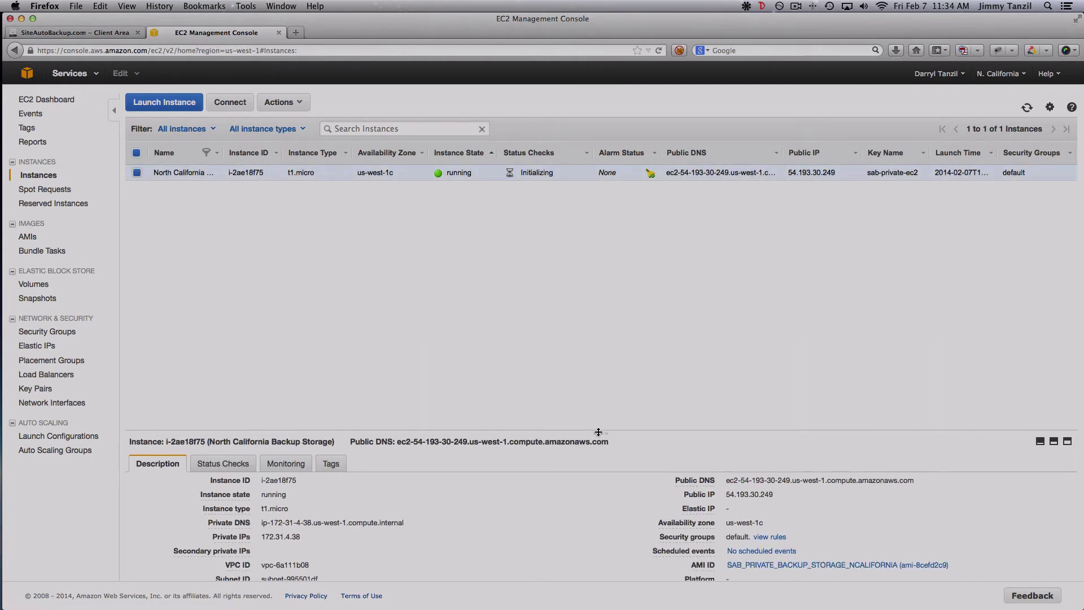
{"action": "left_click_drag", "start_coordinate": [599, 432], "coordinate": [597, 245]}
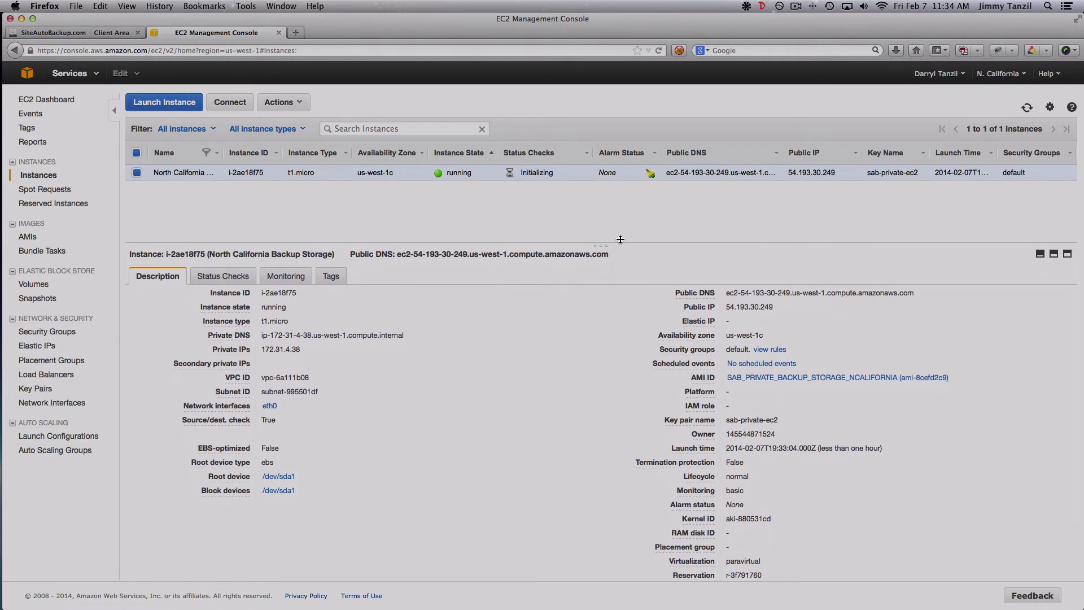
{"action": "double_click", "coordinate": [752, 308]}
{"action": "mouse_move", "coordinate": [694, 321]}
Step: Allocate a new Elastic IP address and confirm the allocation
{"action": "left_click", "coordinate": [50, 350]}
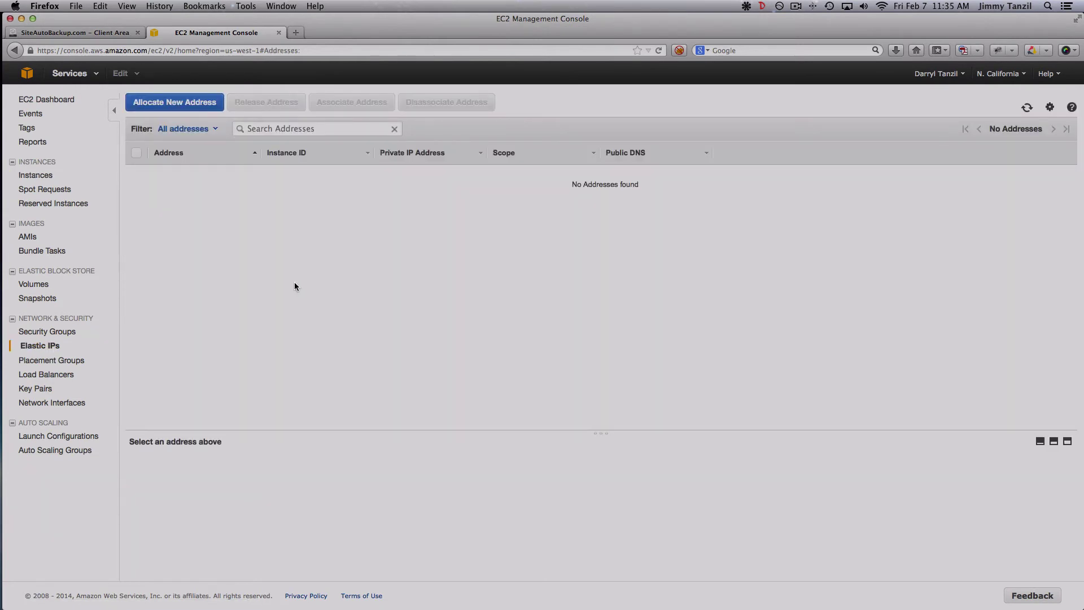
{"action": "left_click", "coordinate": [210, 107]}
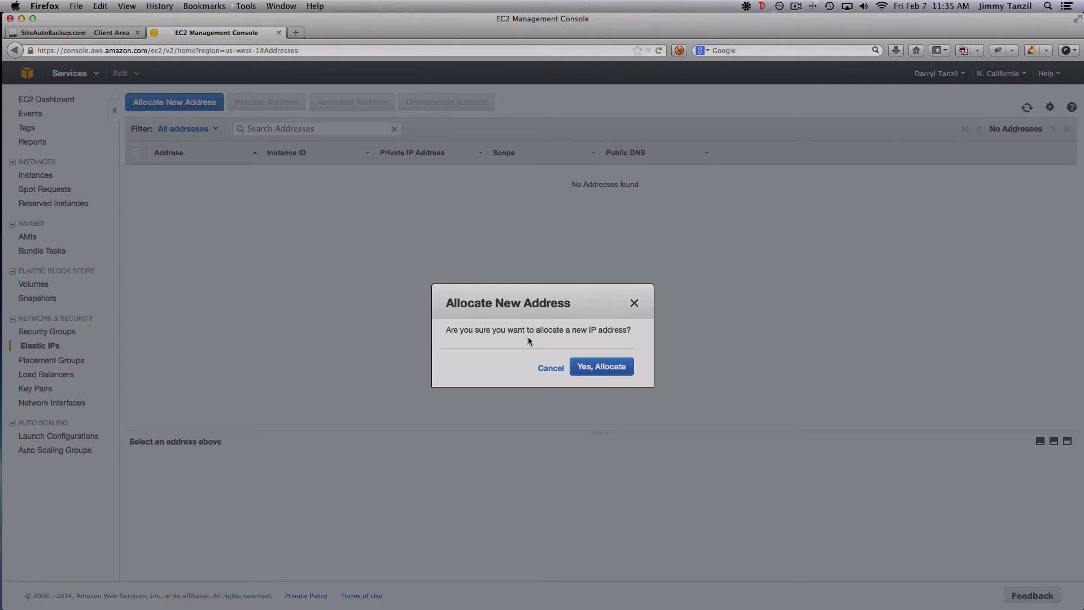
{"action": "left_click", "coordinate": [589, 365]}
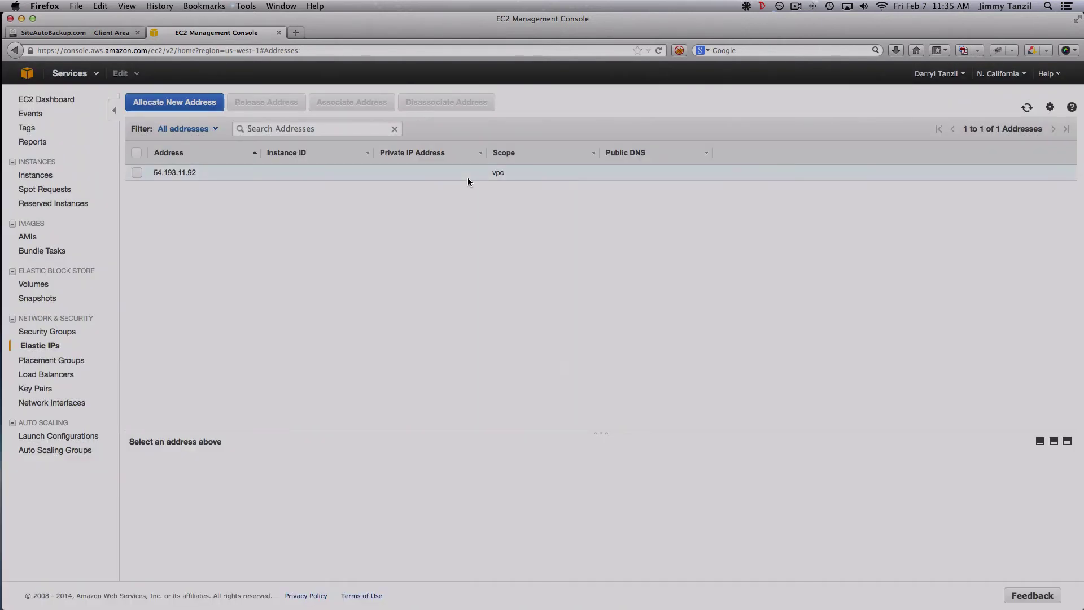
Step: Associate Elastic IP 54.193.11.92 with the North California Backup Storage instance, allowing reassociation
{"action": "left_click", "coordinate": [467, 176]}
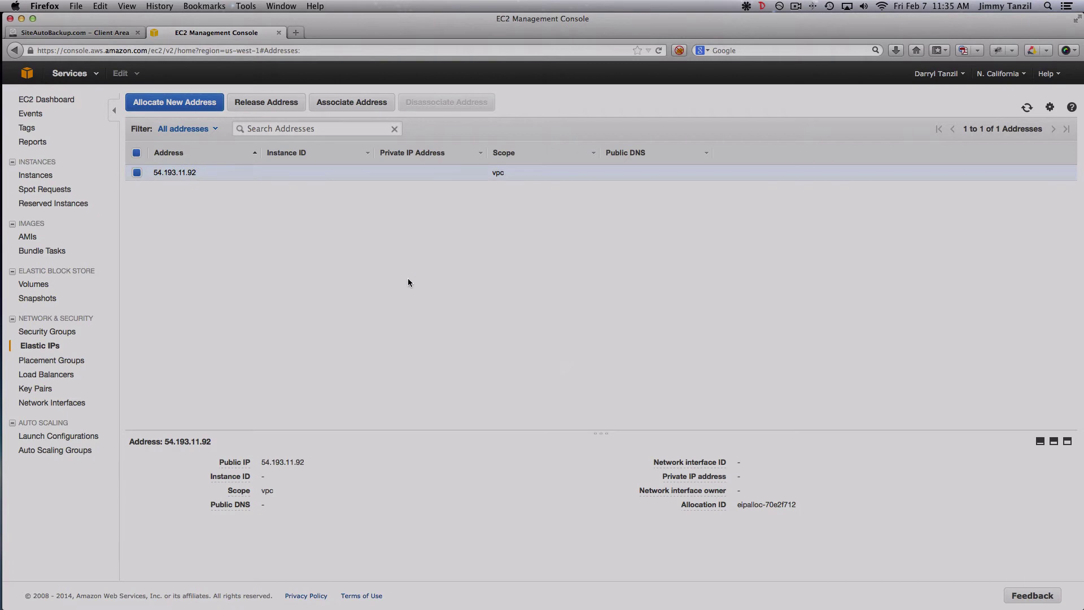
{"action": "left_click", "coordinate": [365, 106]}
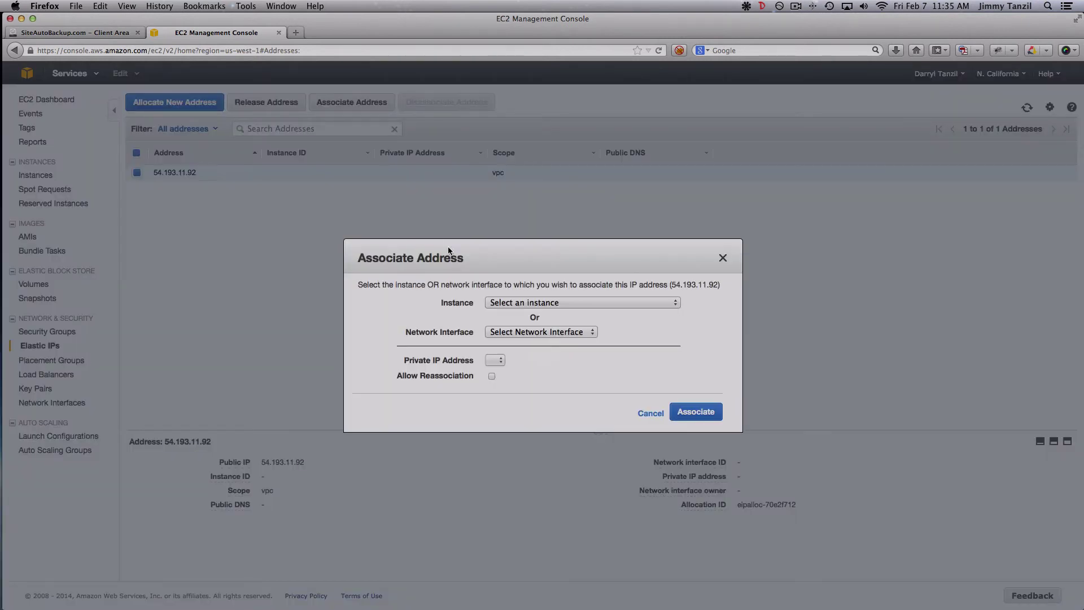
{"action": "left_click", "coordinate": [532, 302]}
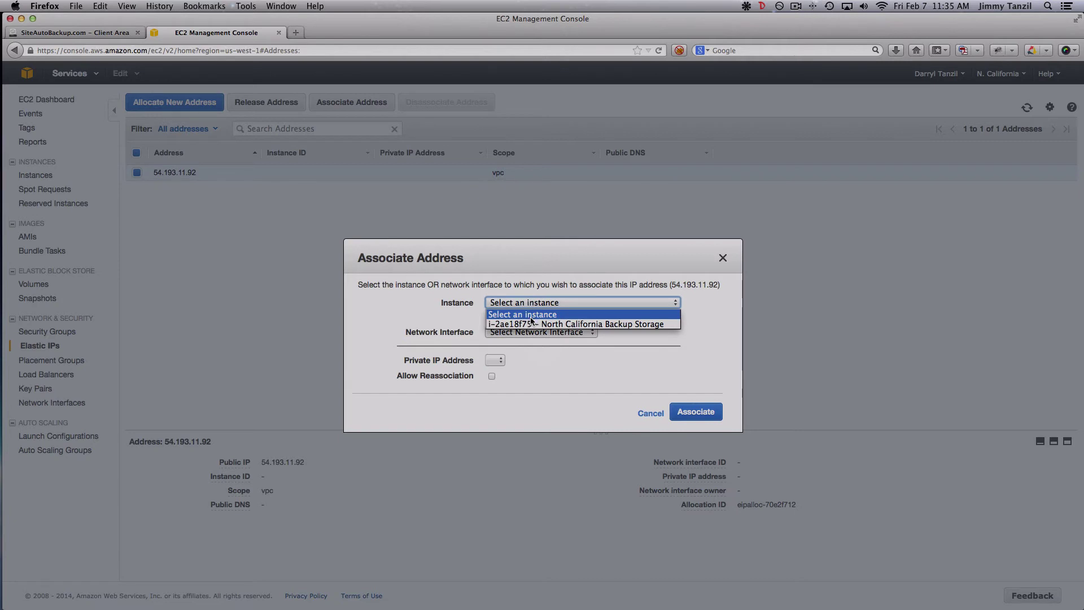
{"action": "left_click", "coordinate": [531, 324]}
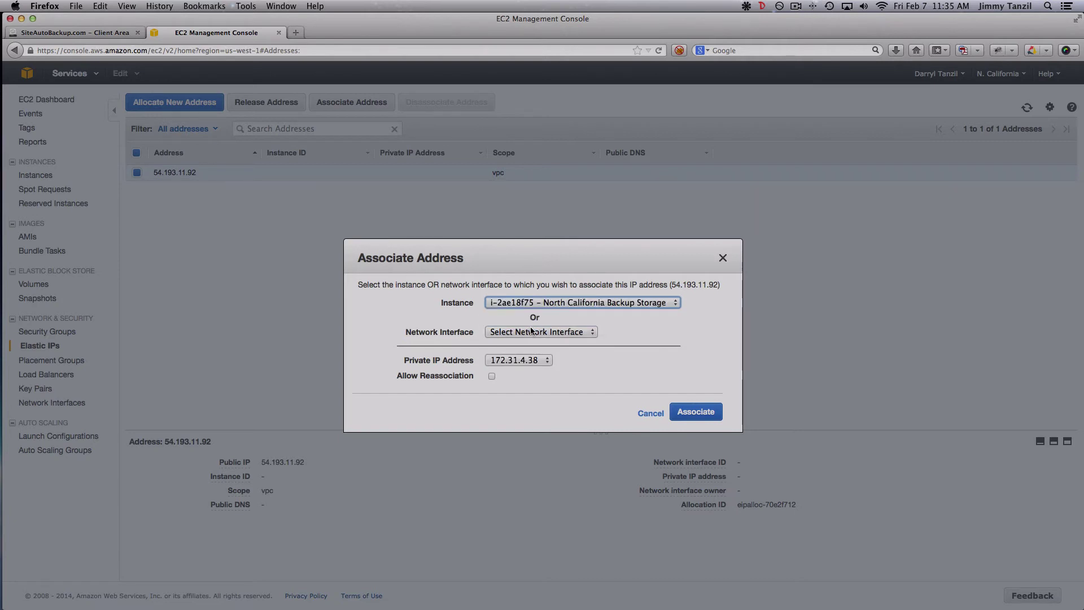
{"action": "left_click", "coordinate": [491, 376]}
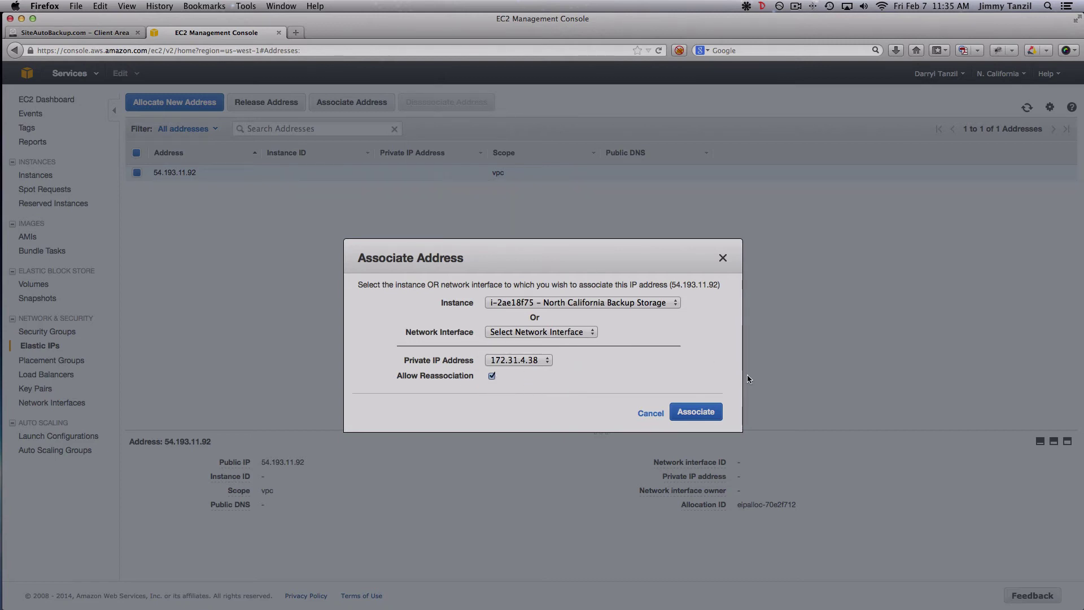
{"action": "left_click", "coordinate": [694, 418]}
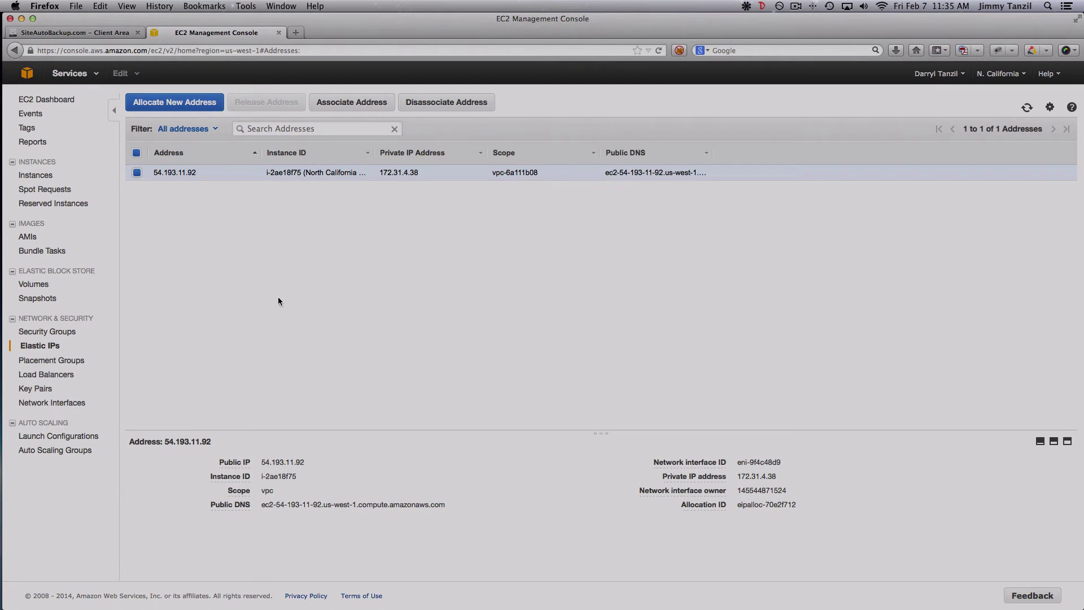
Step: Check the Elastic IP assignment in the North California Backup Storage instance's details and in the Elastic IPs list
{"action": "left_click", "coordinate": [58, 175]}
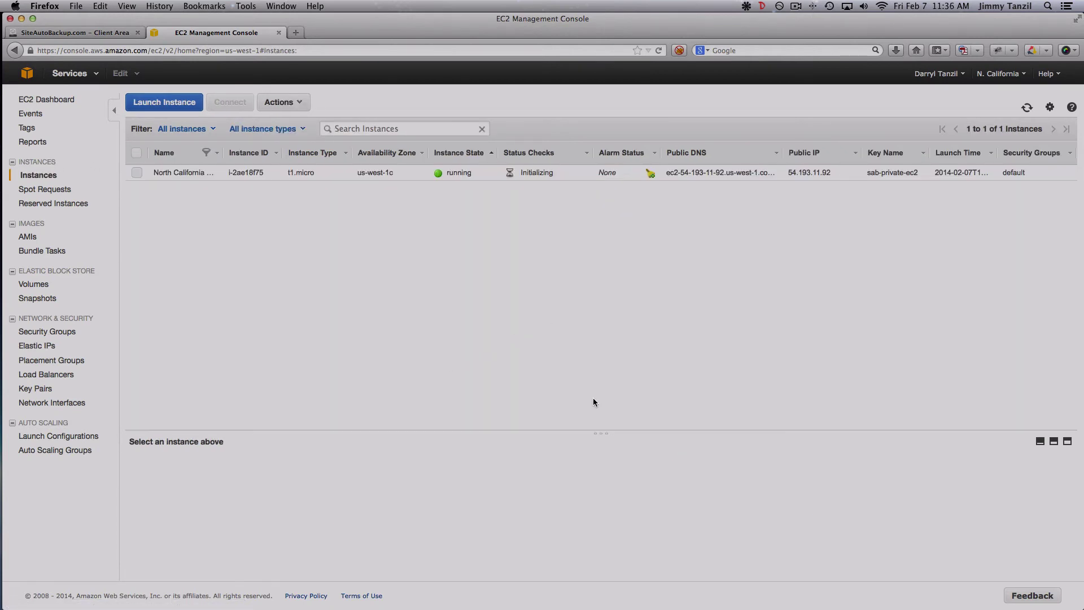
{"action": "left_click_drag", "start_coordinate": [599, 430], "coordinate": [594, 247]}
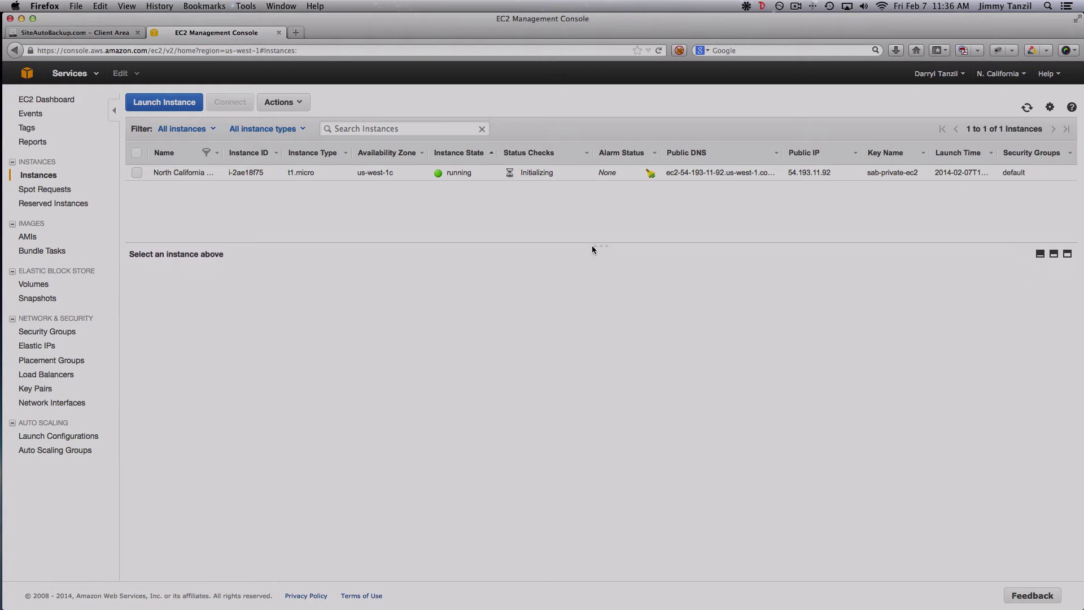
{"action": "left_click", "coordinate": [574, 170]}
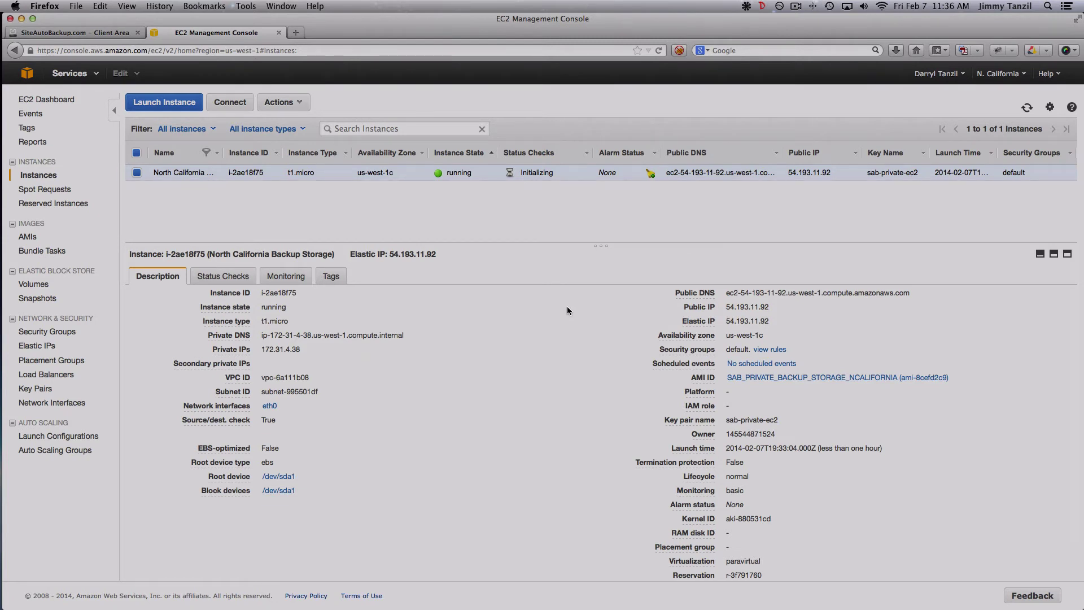
{"action": "left_click", "coordinate": [47, 345]}
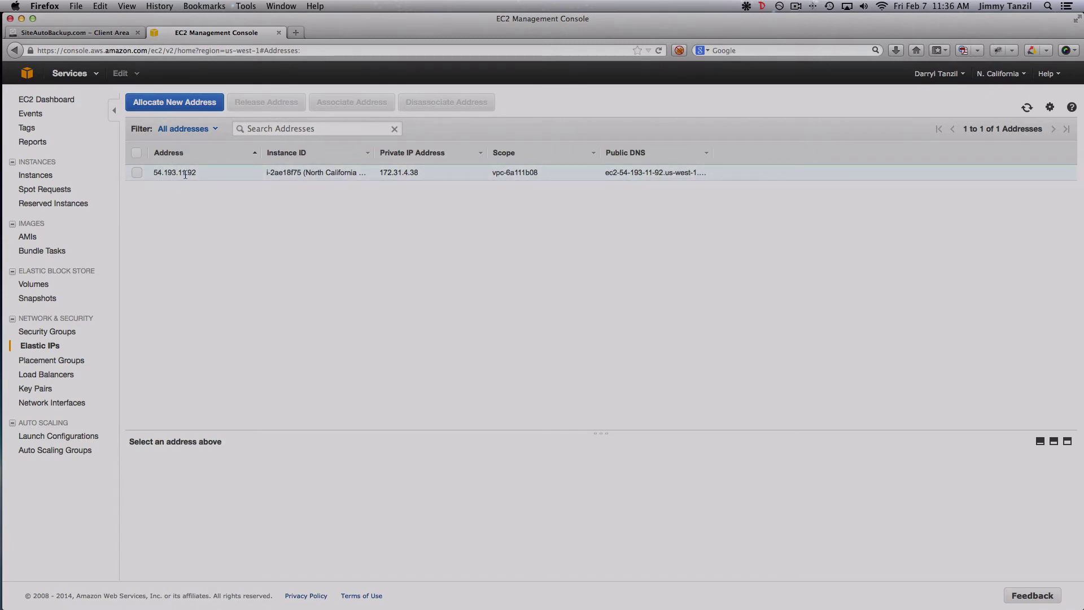
Step: Return to the instances list and copy the public IP from the North California Backup Storage instance's details
{"action": "left_click", "coordinate": [47, 179]}
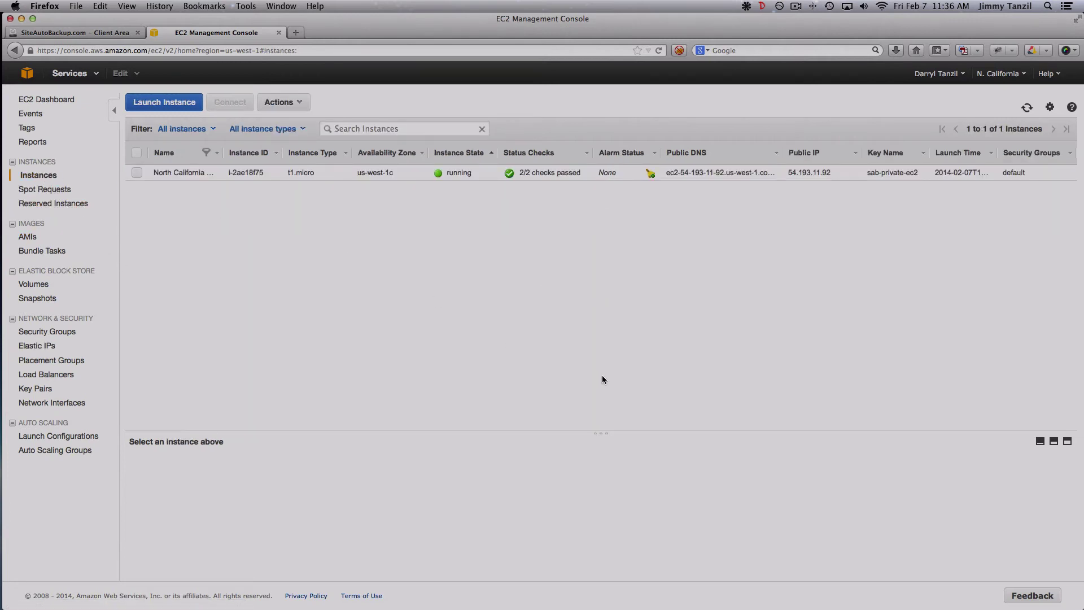
{"action": "left_click", "coordinate": [533, 175]}
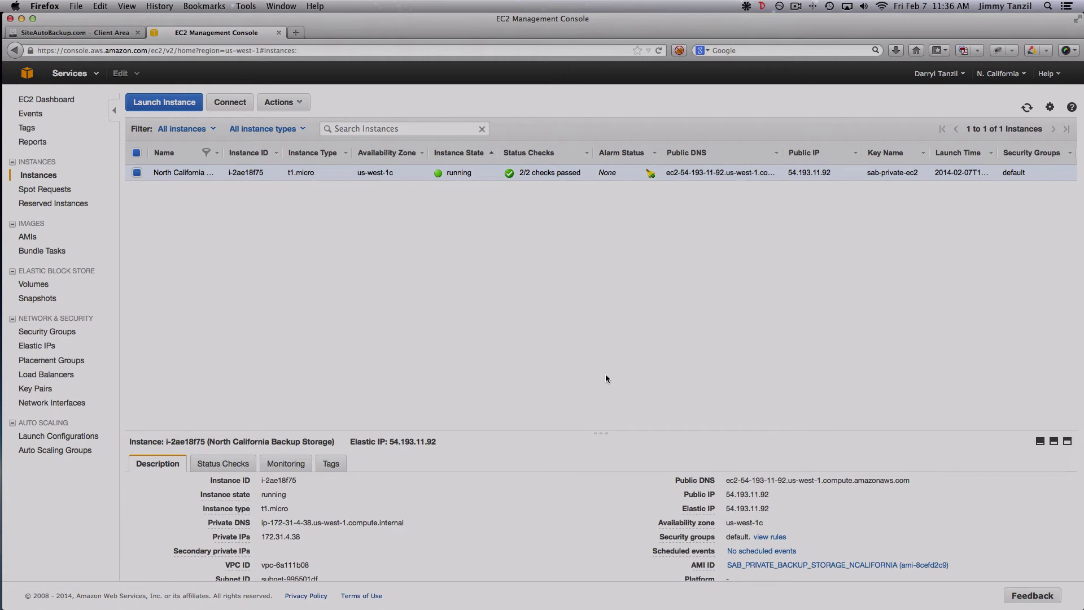
{"action": "left_click_drag", "start_coordinate": [605, 430], "coordinate": [606, 271]}
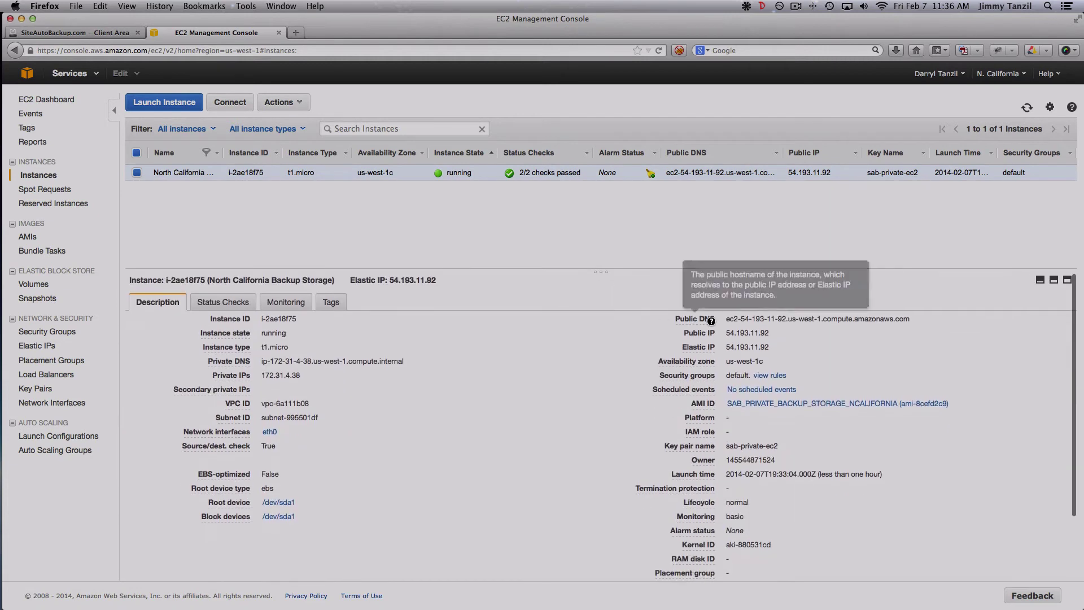
{"action": "left_click_drag", "start_coordinate": [735, 333], "coordinate": [746, 333]}
{"action": "triple_click", "coordinate": [742, 333]}
{"action": "key", "text": "super+c"}
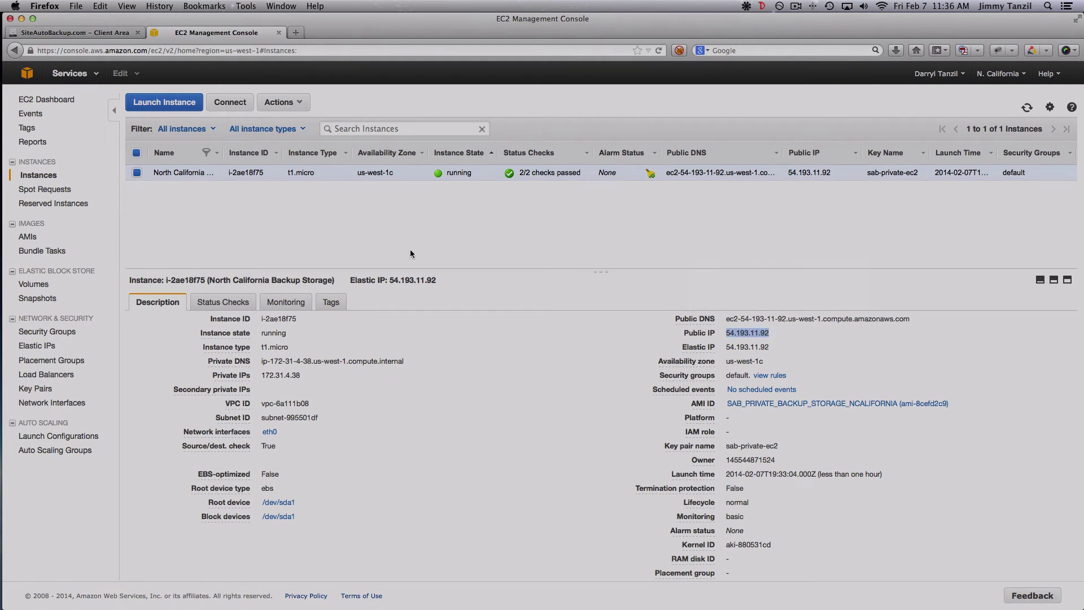
Step: Load the copied IP 54.193.11.92 in a new browser tab to test the instance's web server, and close that tab
{"action": "left_click", "coordinate": [296, 33]}
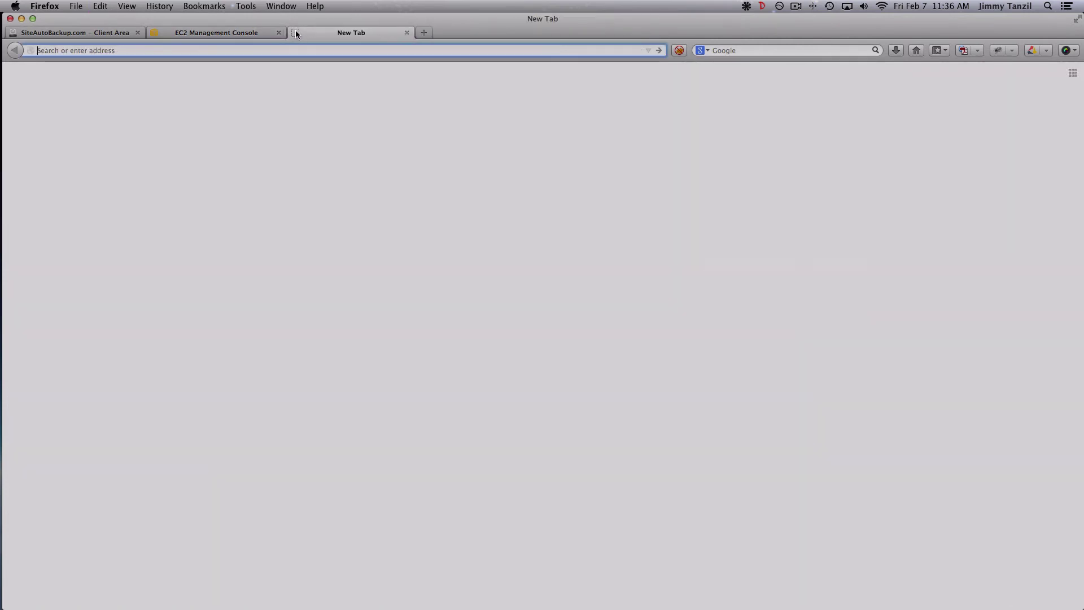
{"action": "key", "text": "super+v"}
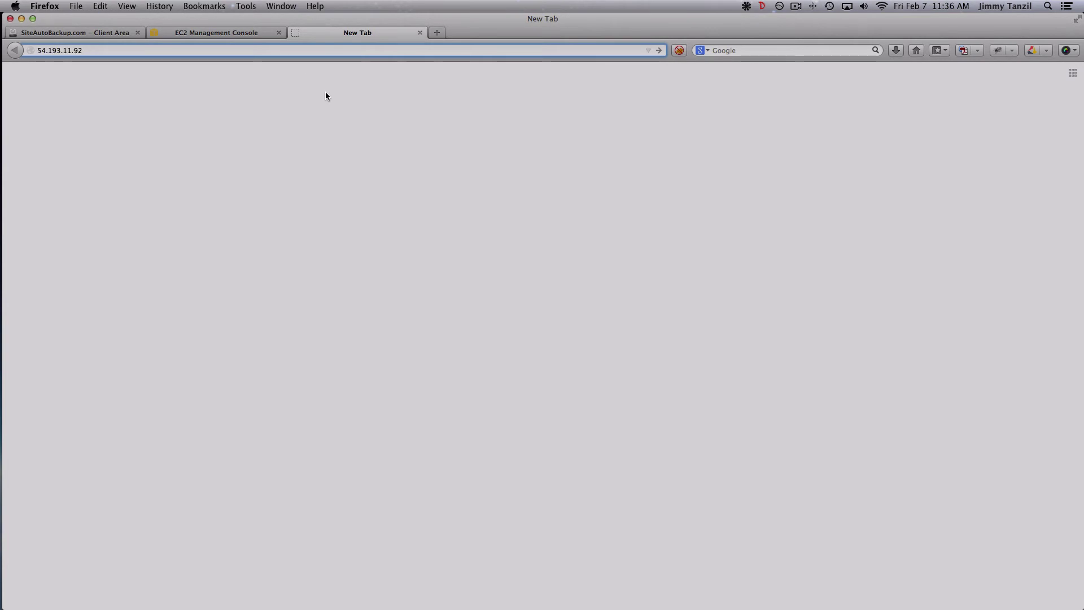
{"action": "key", "text": "Return"}
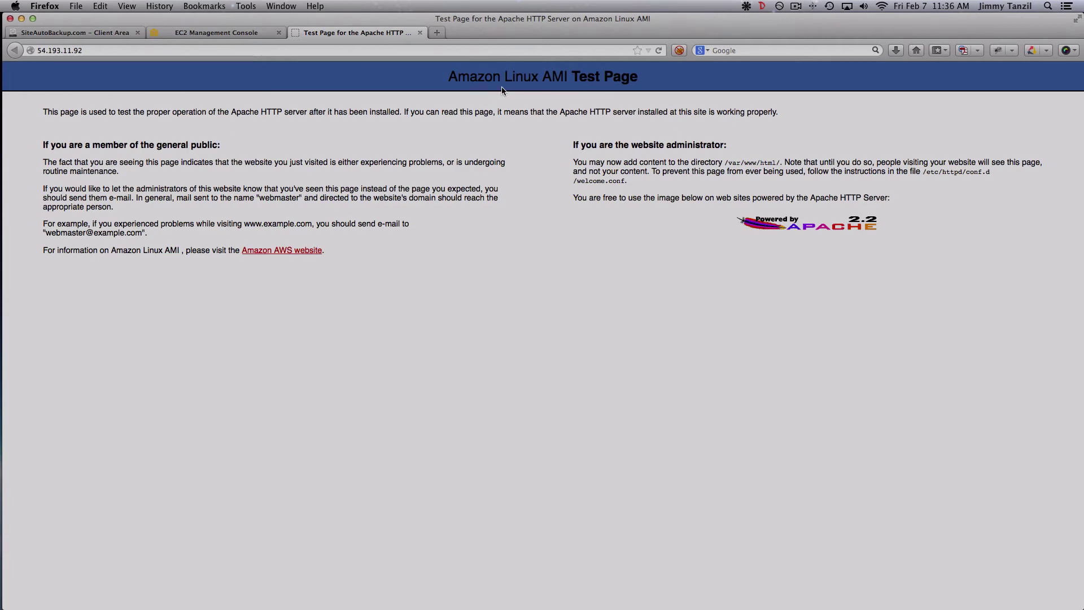
{"action": "left_click", "coordinate": [418, 34]}
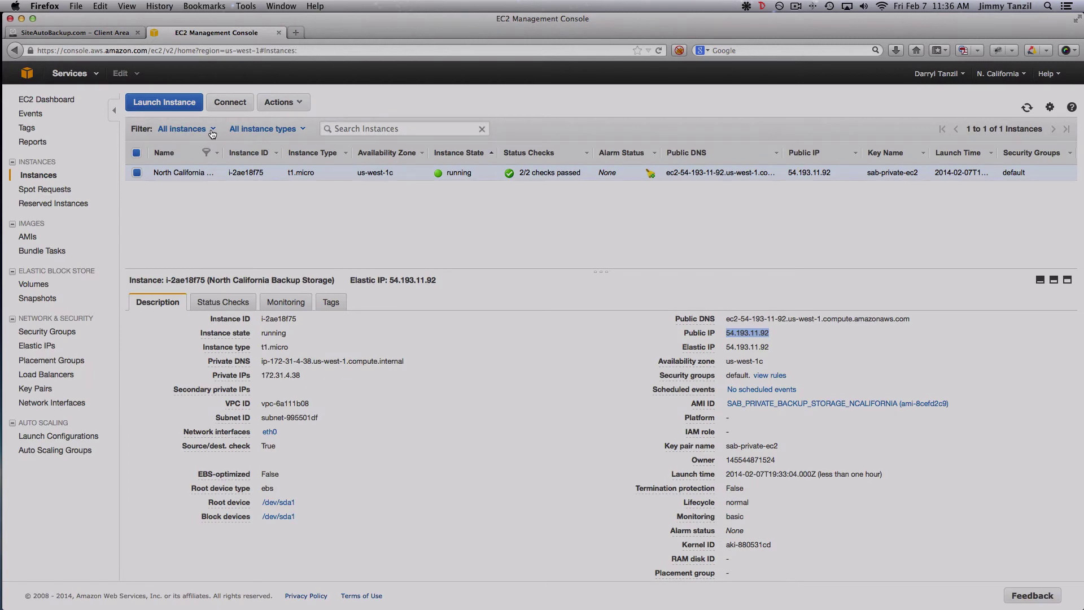
Step: In the SiteAutoBackup client area, submit a new private EC2 storage server labelled North California Storage with public IP 54.193.11.92
{"action": "left_click", "coordinate": [96, 35]}
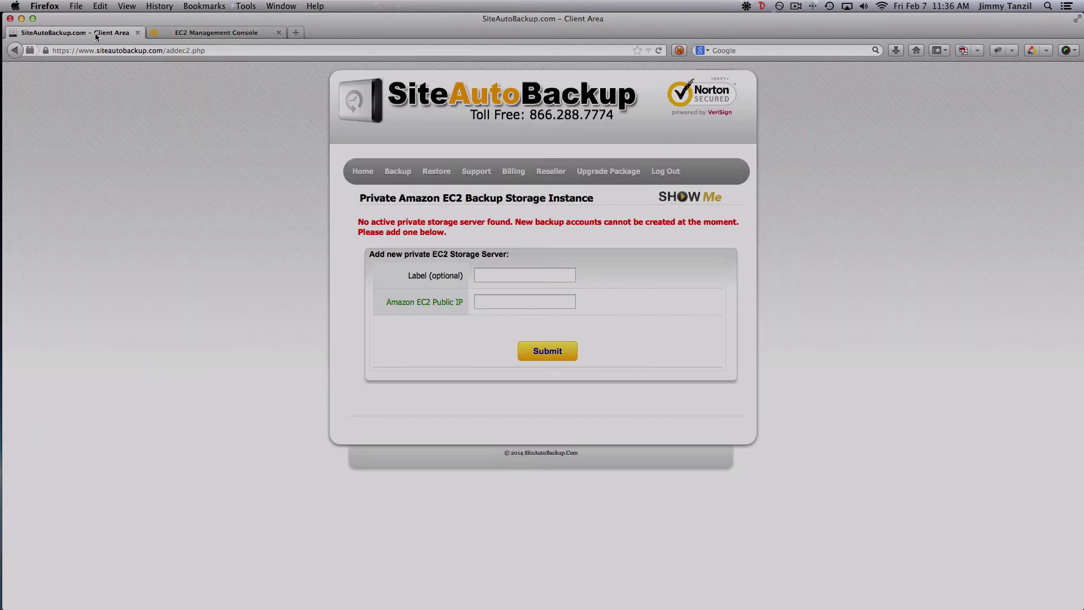
{"action": "left_click", "coordinate": [547, 281]}
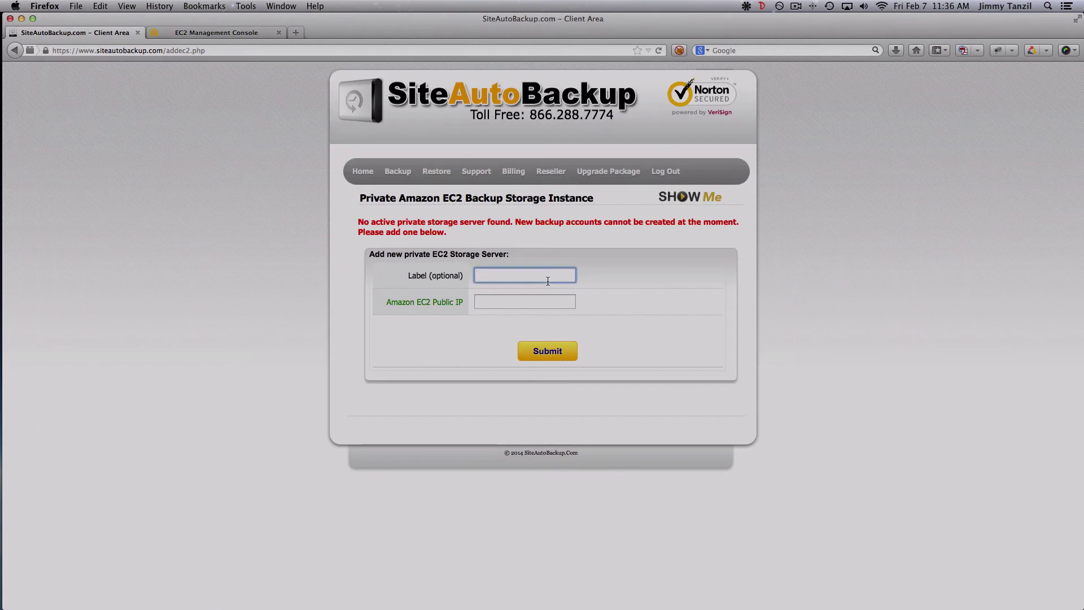
{"action": "key", "text": "super+r"}
{"action": "left_click", "coordinate": [557, 278]}
{"action": "type", "text": "North California Storage"}
{"action": "key", "text": "Tab"}
{"action": "key", "text": "super+v"}
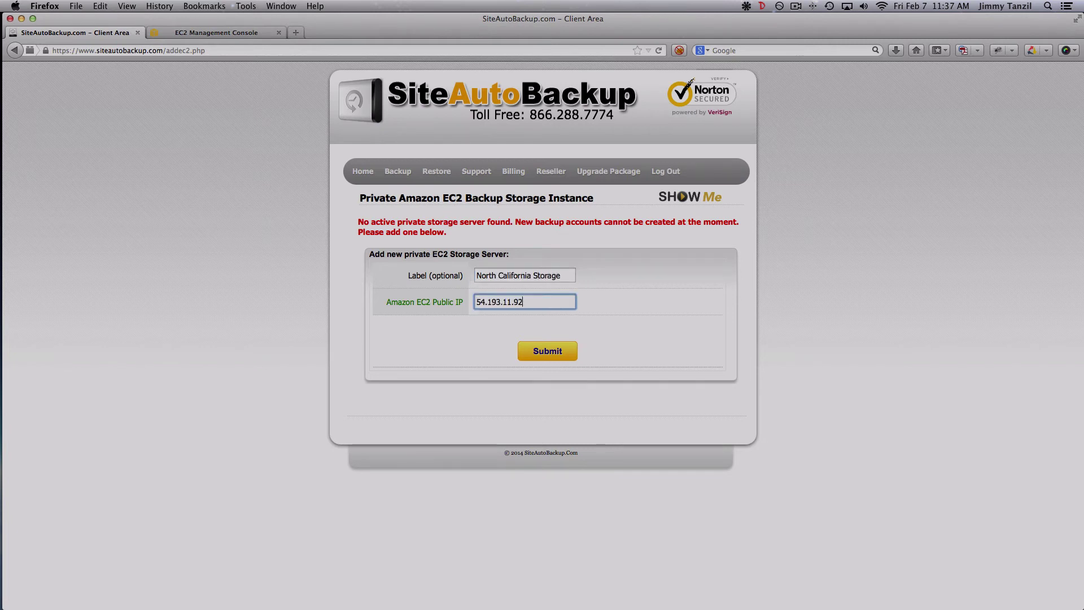
{"action": "left_click", "coordinate": [714, 321]}
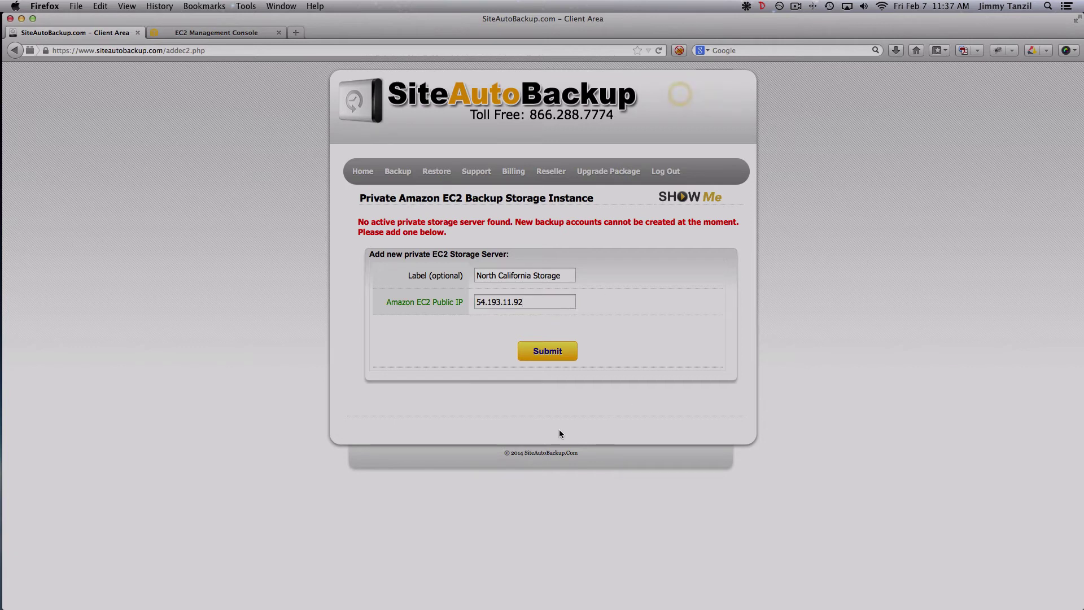
{"action": "left_click", "coordinate": [544, 357]}
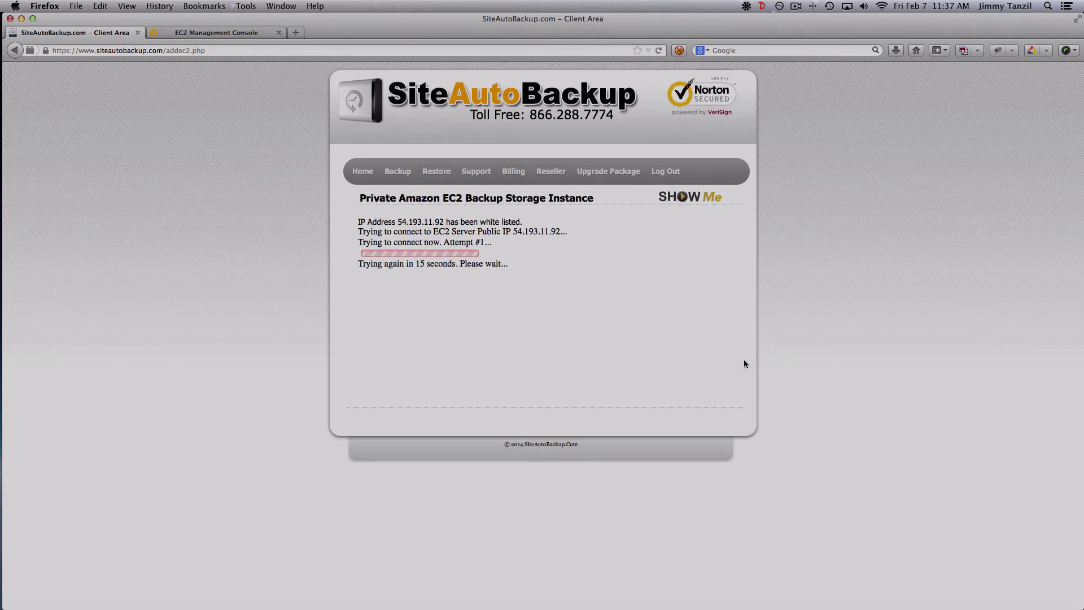
Step: Check the instance in the EC2 console, return to the SiteAutoBackup setup and open the EC2 Server Manager
{"action": "left_click", "coordinate": [242, 33]}
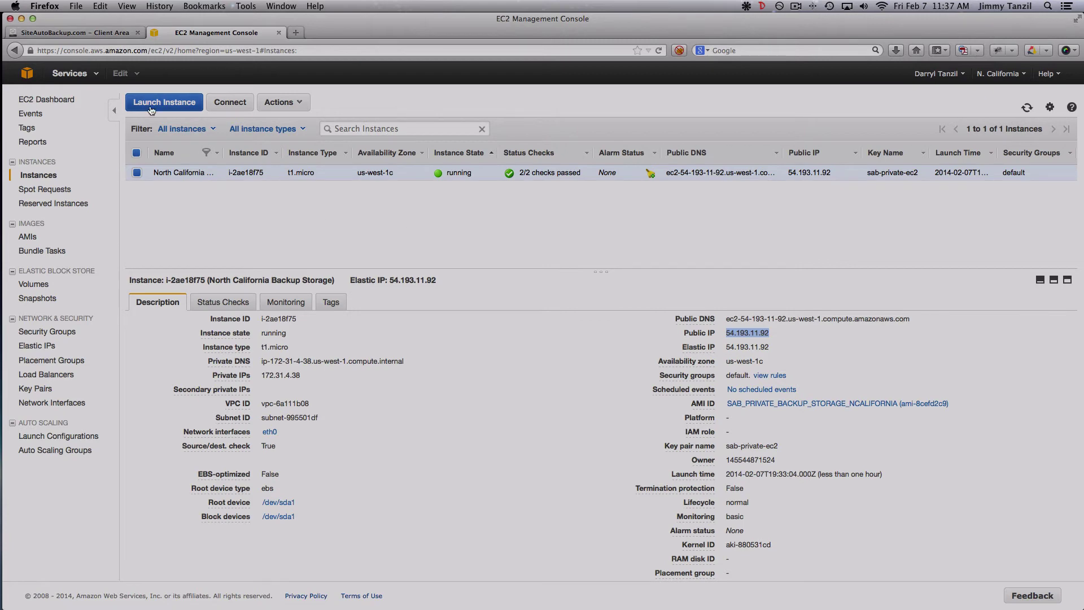
{"action": "left_click", "coordinate": [93, 37]}
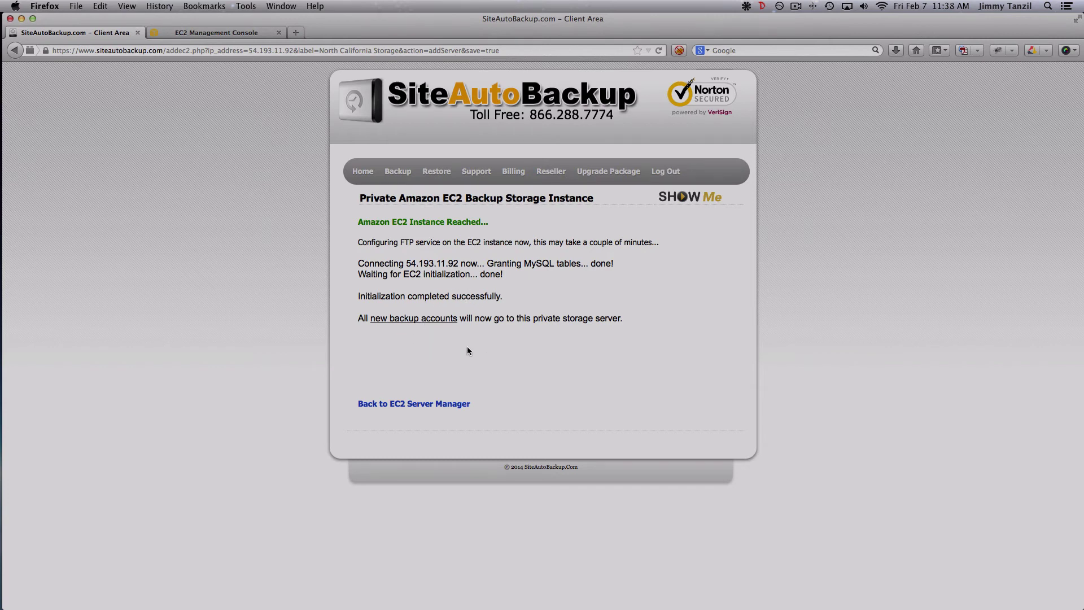
{"action": "left_click", "coordinate": [408, 404]}
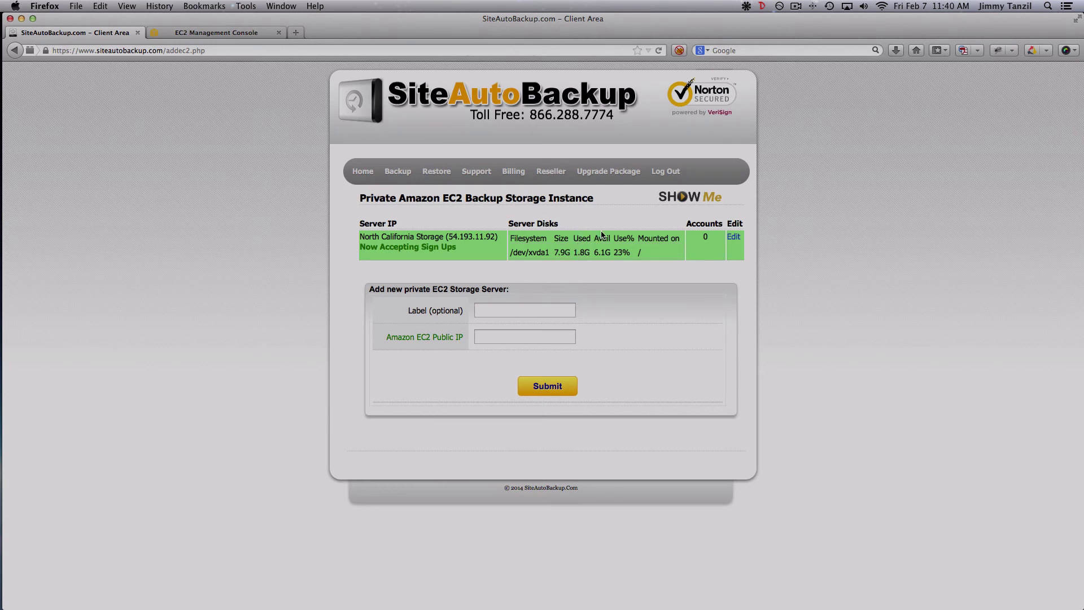
Step: Open the form for adding a new account in the reseller's user account management
{"action": "mouse_move", "coordinate": [559, 178]}
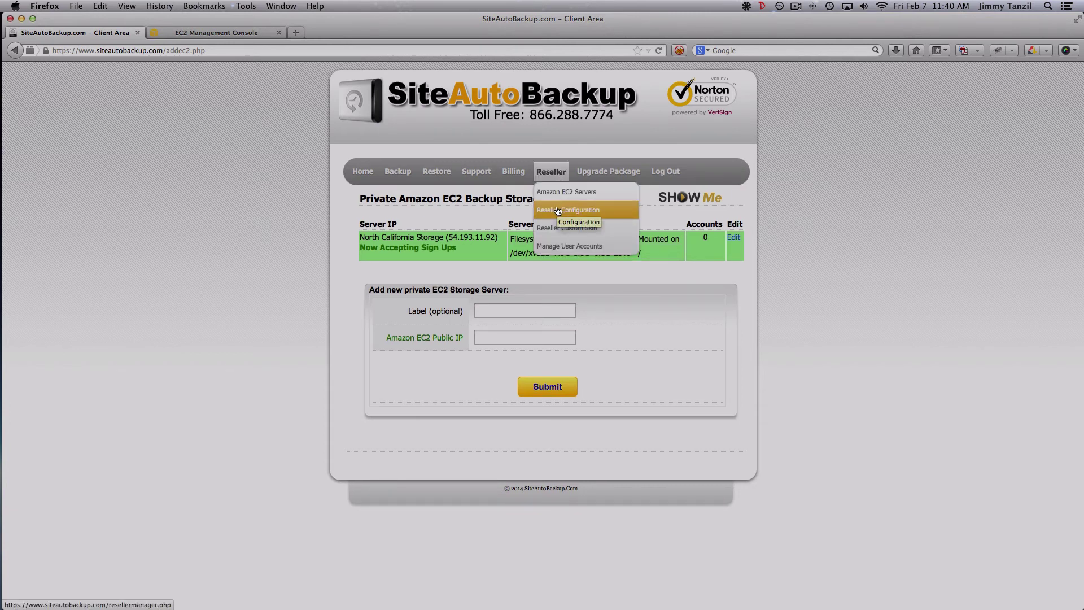
{"action": "left_click", "coordinate": [565, 250]}
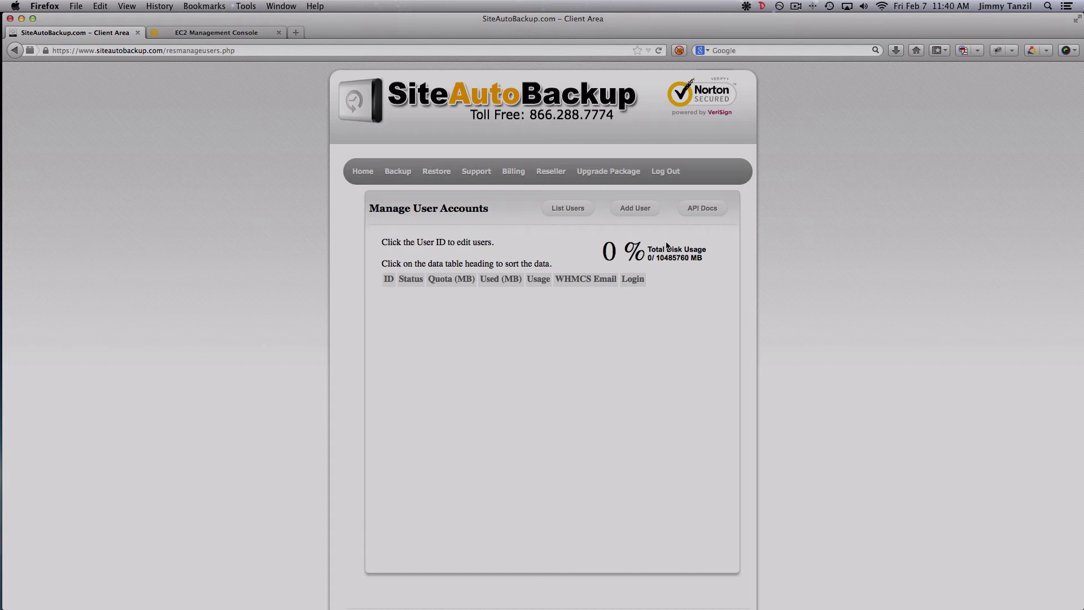
{"action": "left_click", "coordinate": [654, 212]}
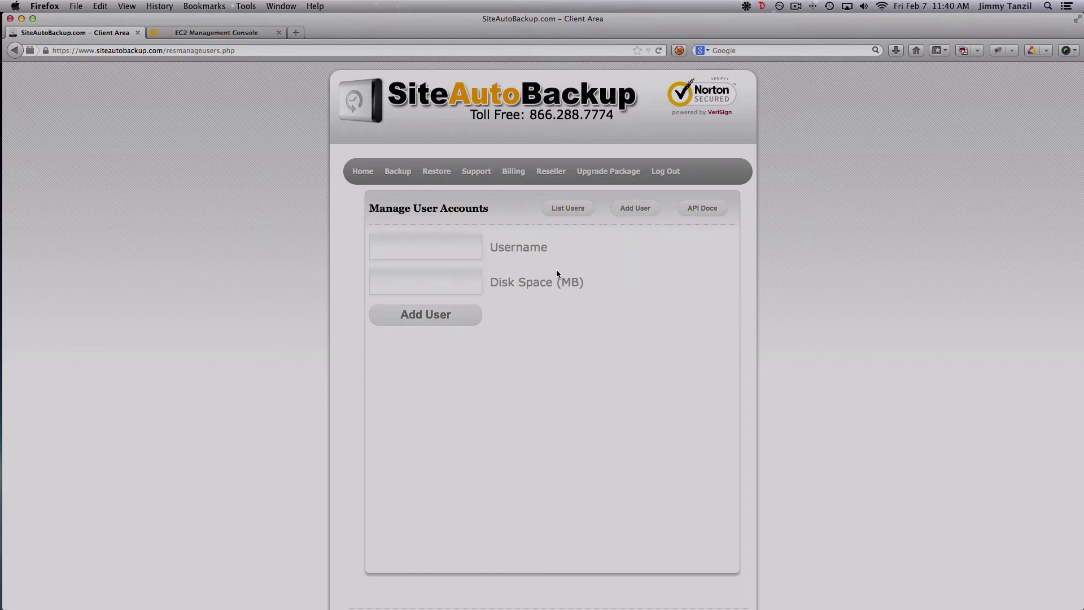
Step: Add a user account with username ec2one and 5000 MB of disk space
{"action": "left_click", "coordinate": [457, 246]}
{"action": "type", "text": "ec2 one"}
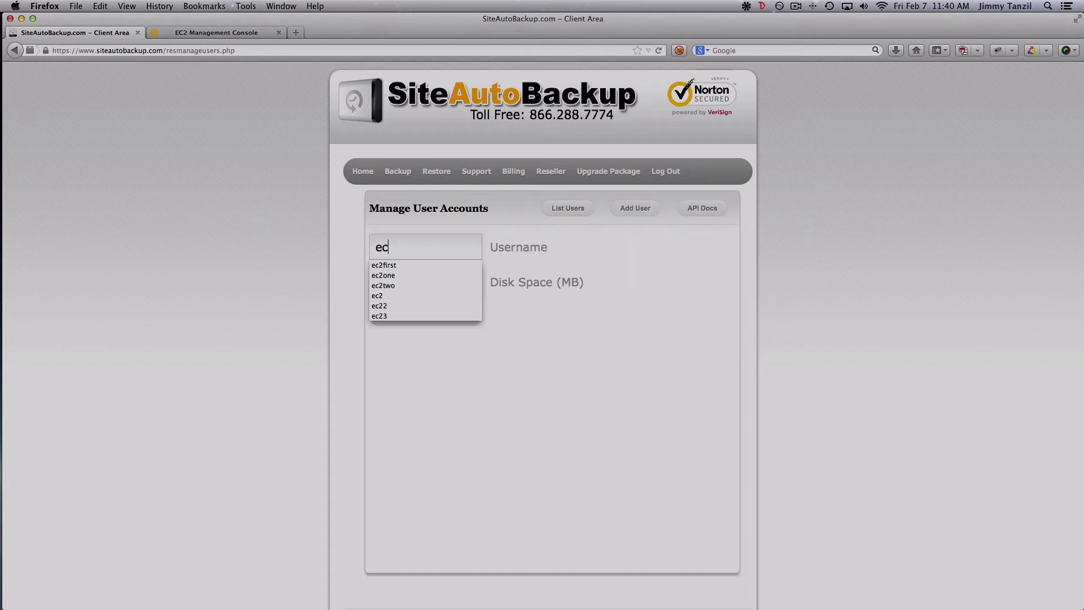
{"action": "key", "text": "BackSpace"}
{"action": "key", "text": "BackSpace"}
{"action": "key", "text": "BackSpace"}
{"action": "key", "text": "BackSpace"}
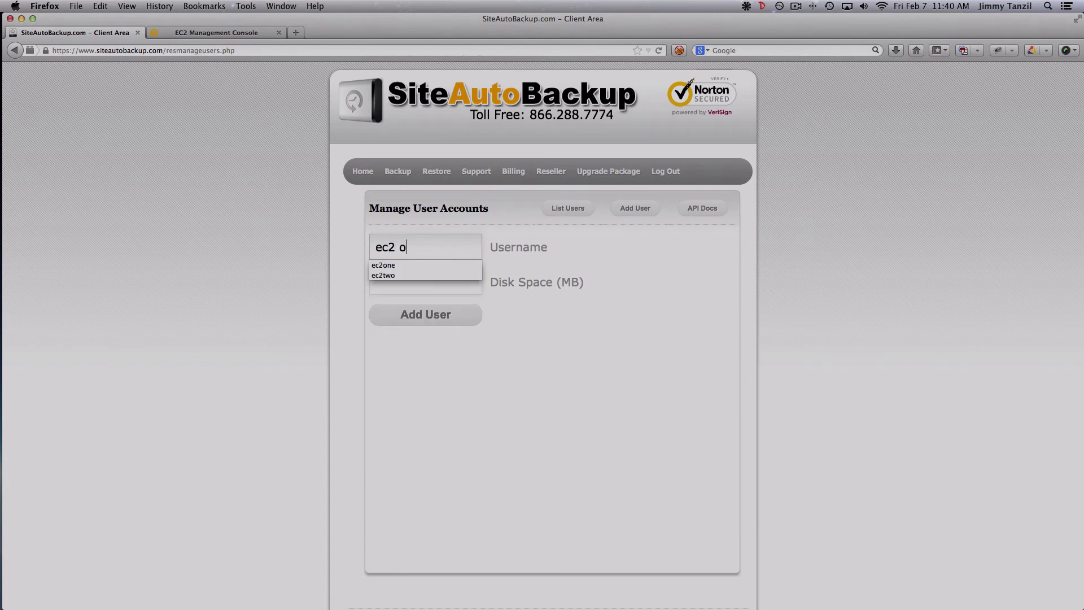
{"action": "type", "text": "one"}
{"action": "key", "text": "Tab"}
{"action": "type", "text": "50"}
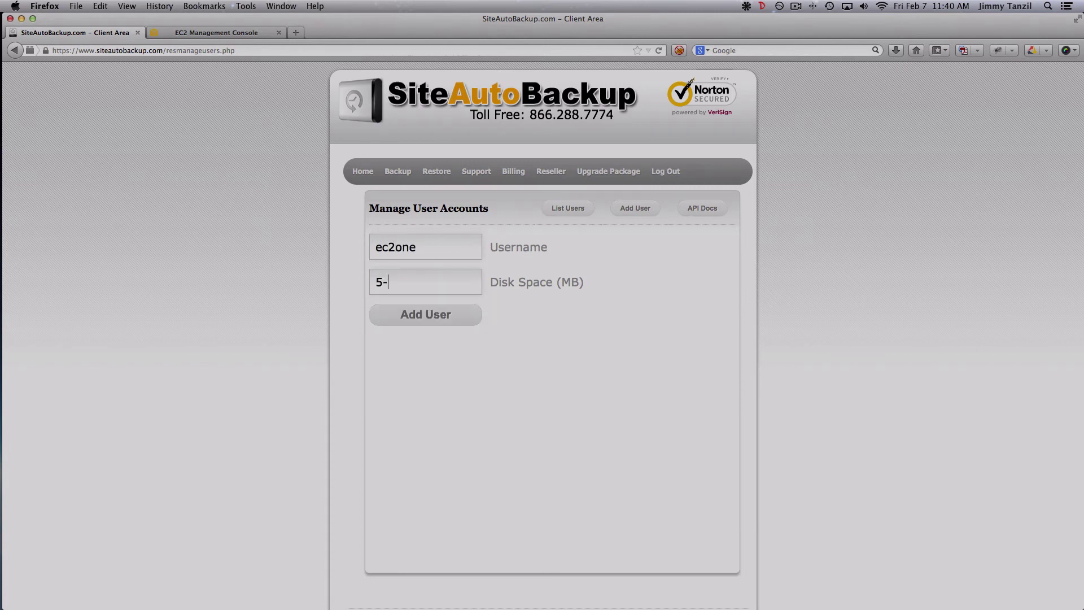
{"action": "key", "text": "BackSpace"}
{"action": "type", "text": "000"}
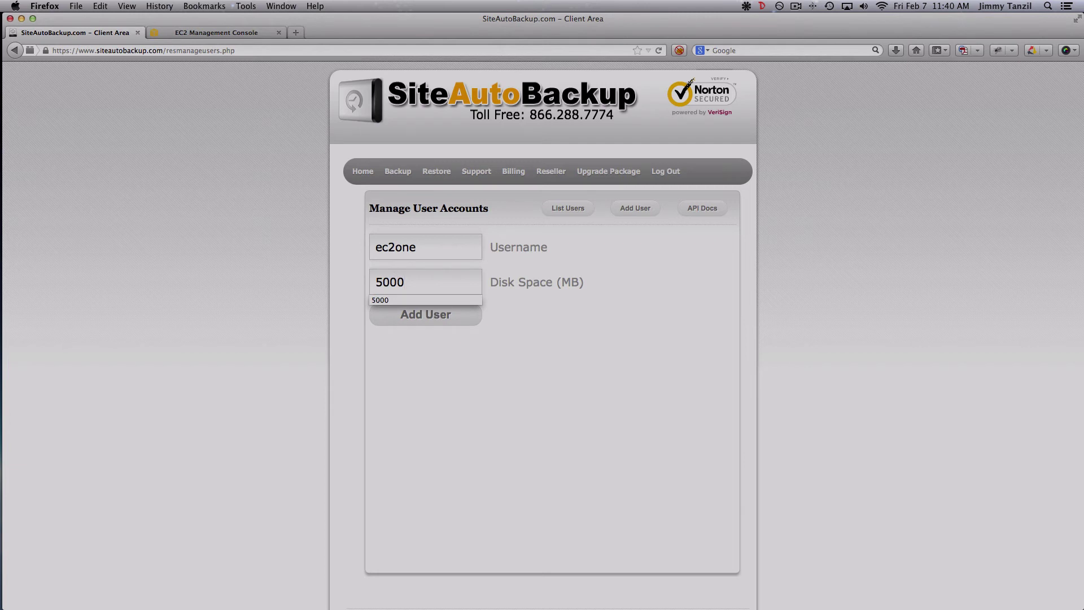
{"action": "left_click", "coordinate": [605, 287]}
{"action": "left_click", "coordinate": [429, 317]}
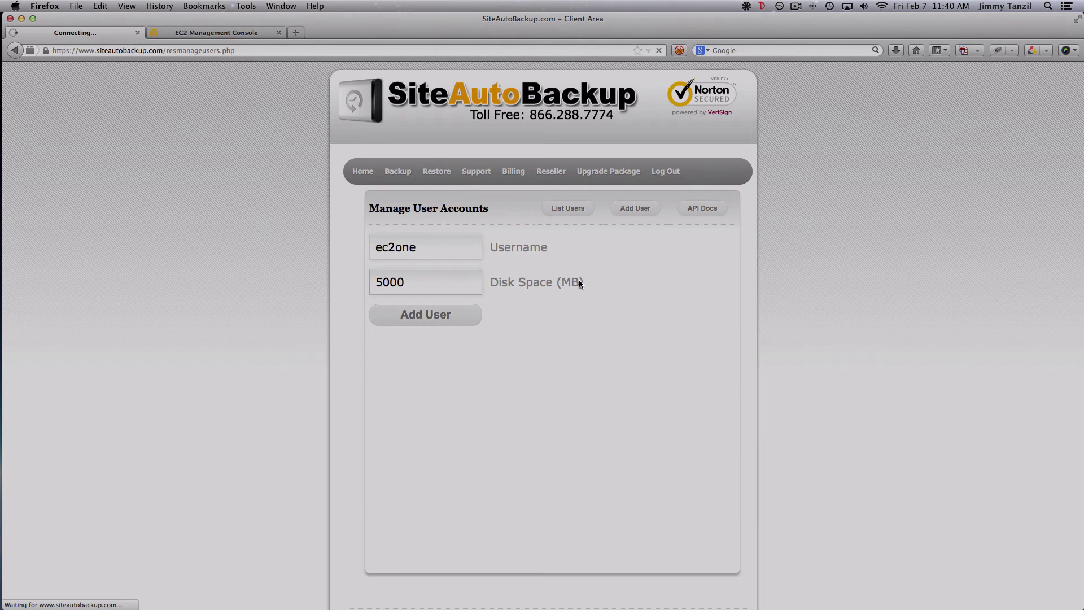
Step: List all reseller user accounts in the client area and open the Amazon EC2 Servers page to check the North California Storage server
{"action": "left_click", "coordinate": [251, 35]}
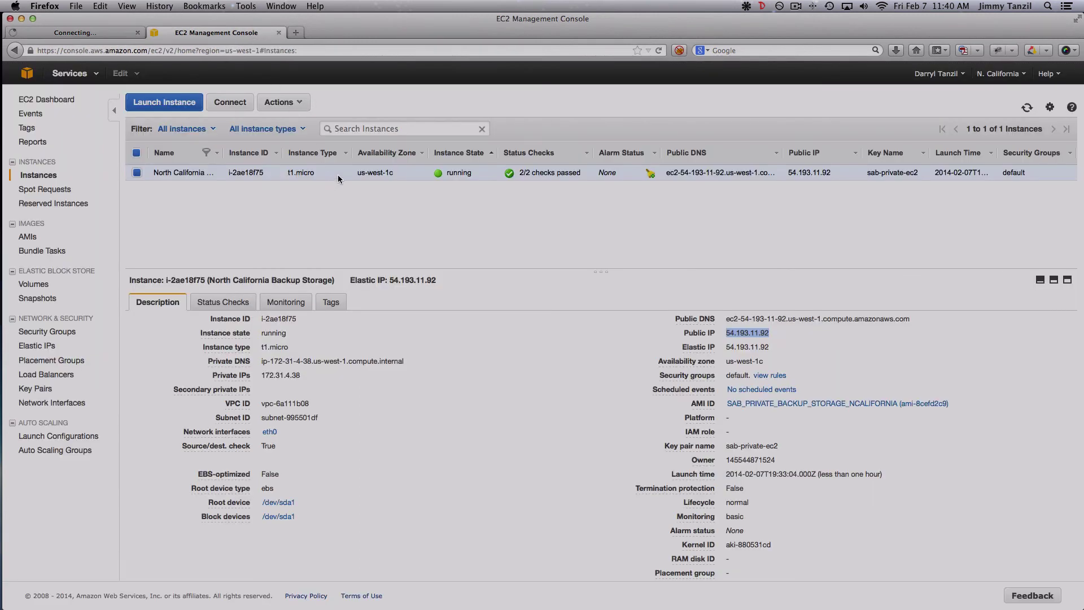
{"action": "left_click", "coordinate": [112, 35]}
{"action": "left_click", "coordinate": [515, 306]}
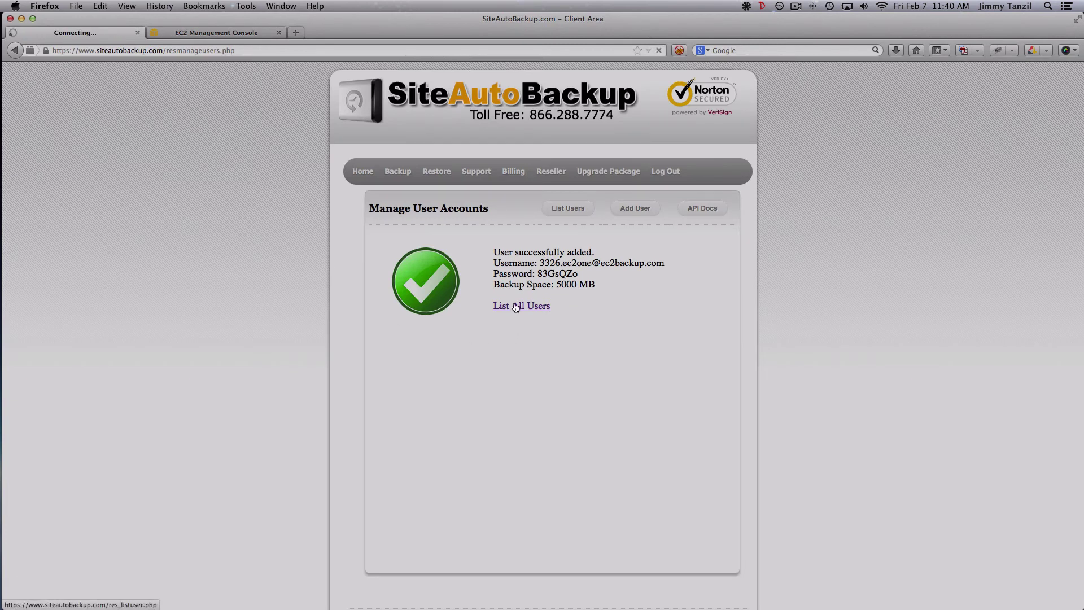
{"action": "left_click", "coordinate": [255, 35]}
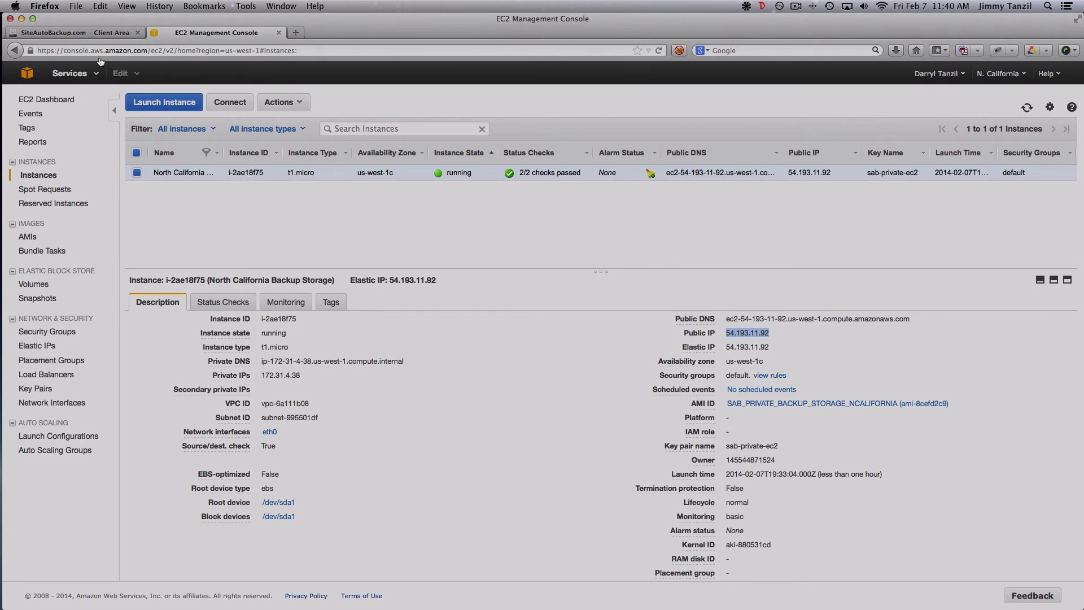
{"action": "left_click", "coordinate": [98, 37]}
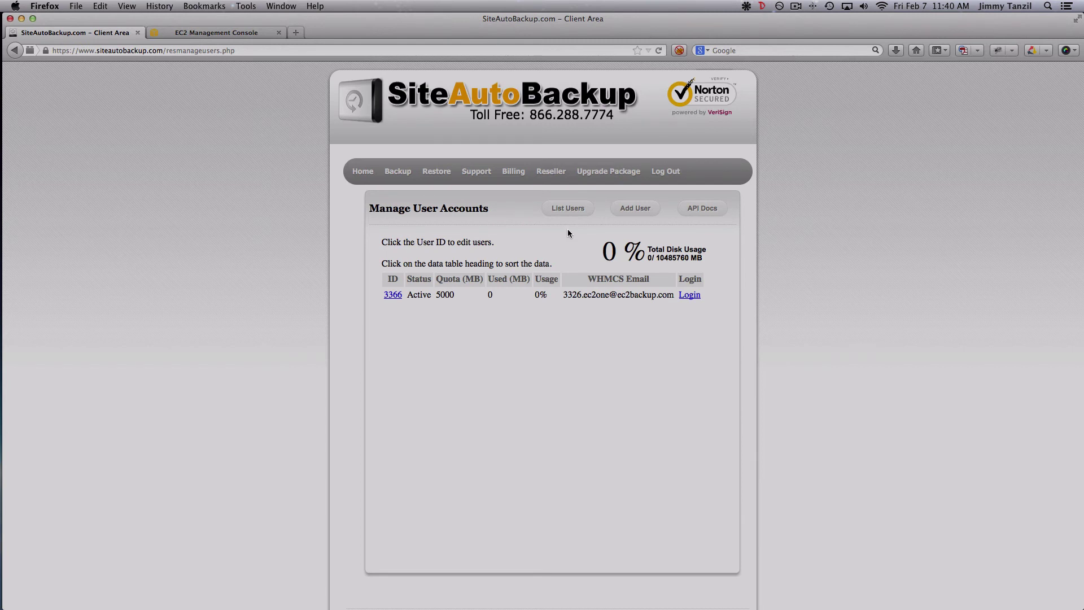
{"action": "mouse_move", "coordinate": [550, 174]}
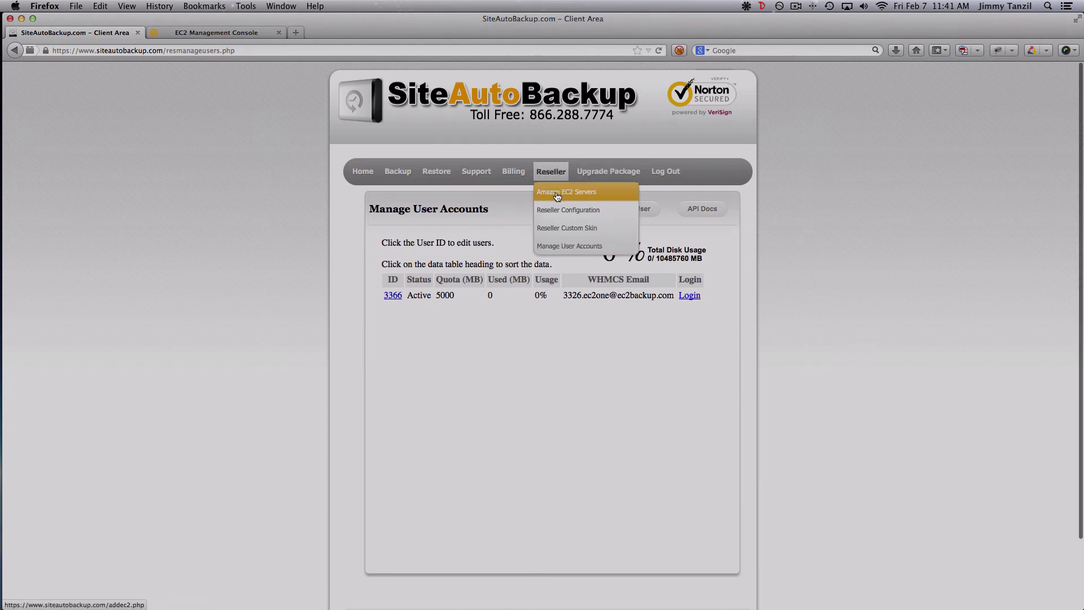
{"action": "left_click", "coordinate": [557, 195]}
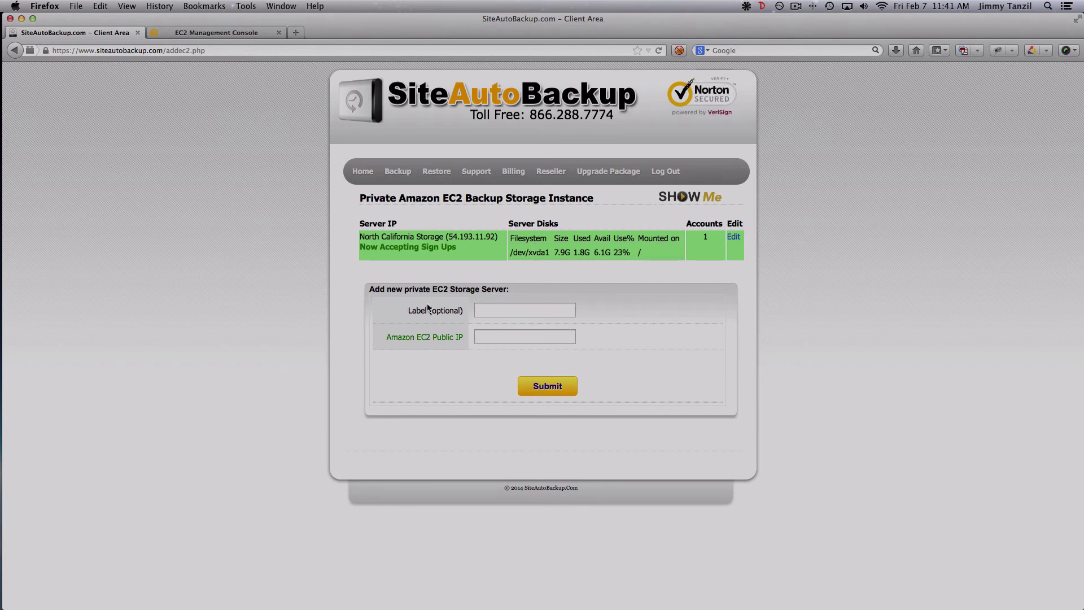
Step: Return to the EC2 Management Console and switch the region to US West (Oregon)
{"action": "left_click", "coordinate": [240, 36]}
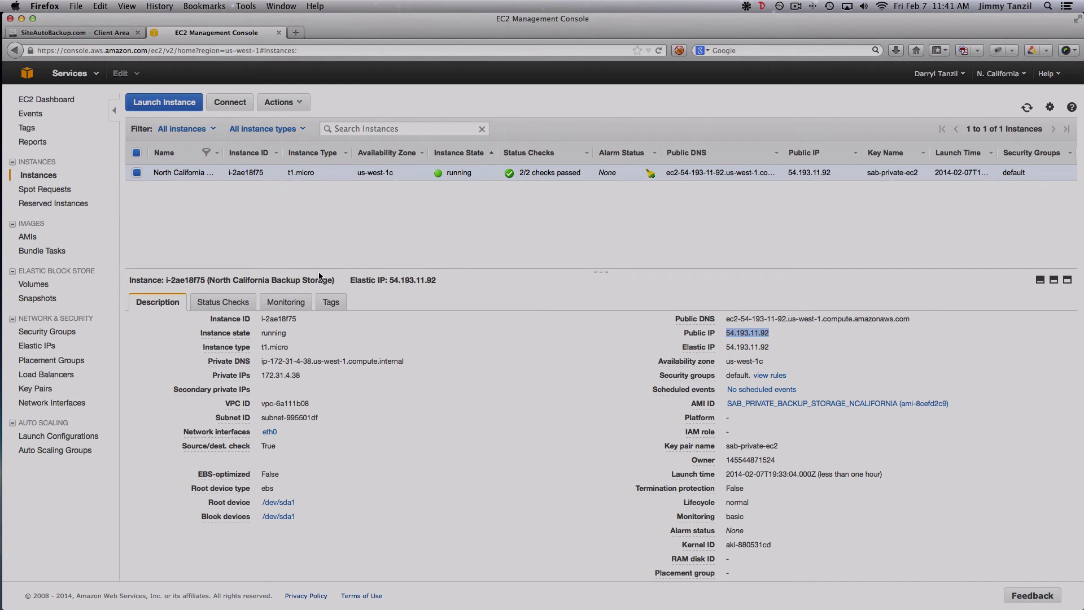
{"action": "left_click", "coordinate": [506, 258]}
{"action": "left_click", "coordinate": [997, 83]}
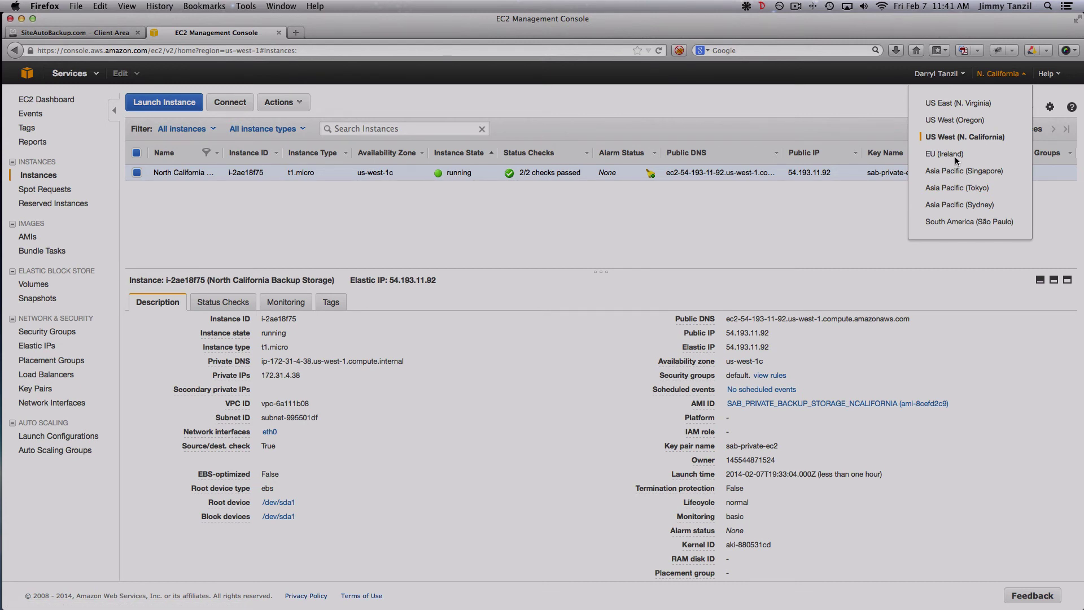
{"action": "left_click", "coordinate": [954, 124]}
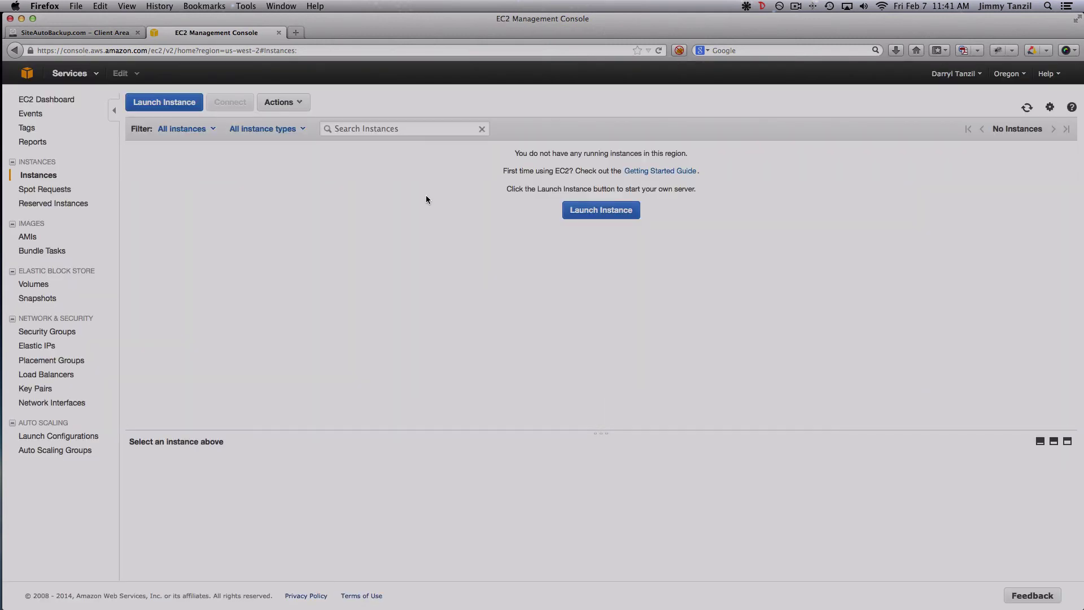
Step: Filter the Oregon region's AMIs to public images and search them for SAB
{"action": "left_click", "coordinate": [415, 128]}
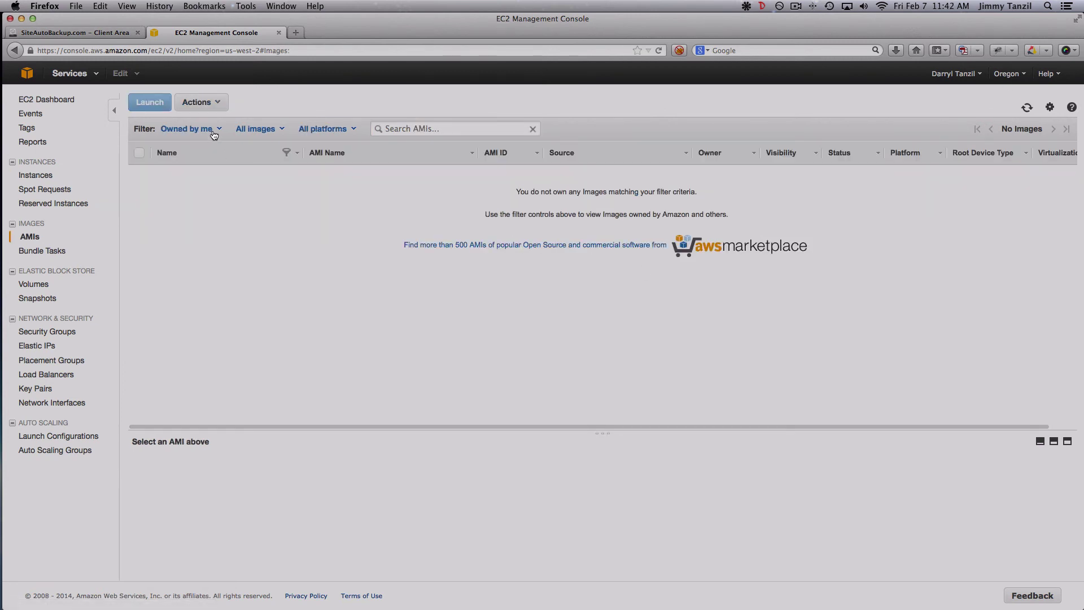
{"action": "left_click", "coordinate": [214, 134]}
{"action": "left_click", "coordinate": [211, 163]}
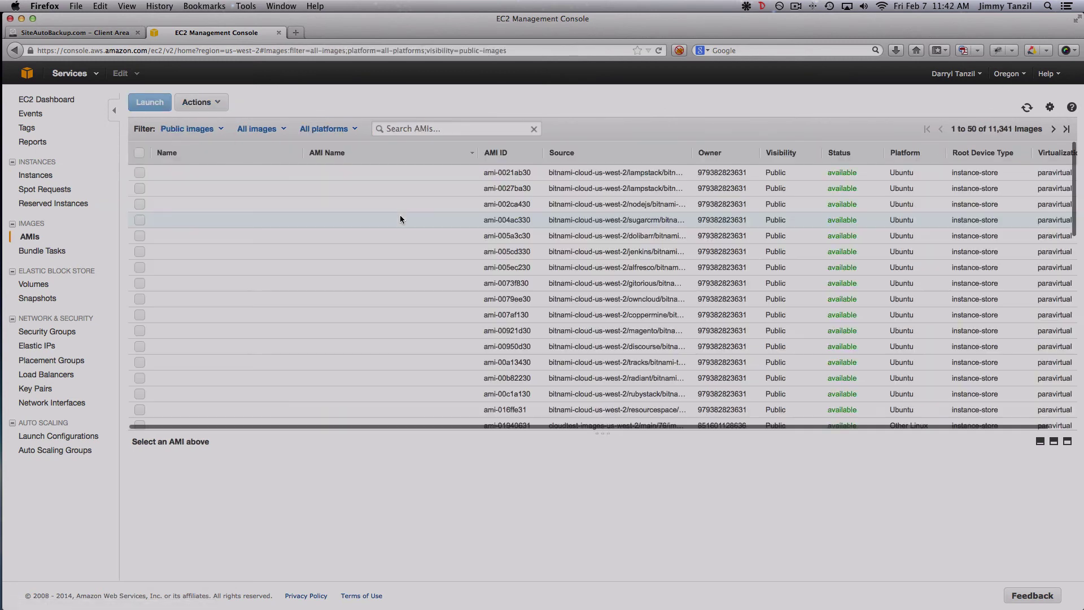
{"action": "left_click", "coordinate": [414, 133]}
{"action": "type", "text": "SAB"}
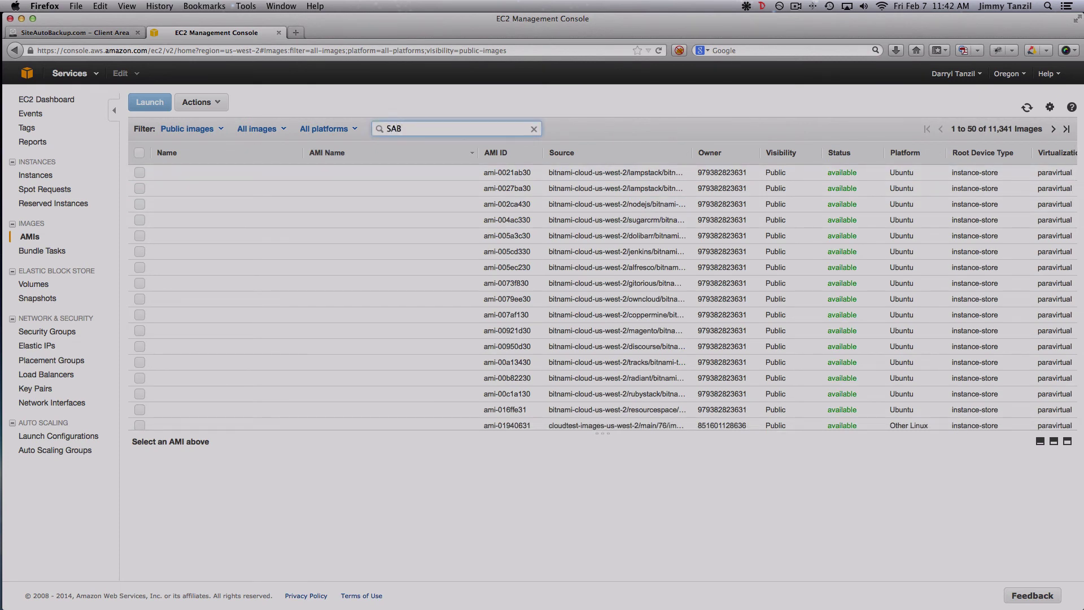
{"action": "key", "text": "Return"}
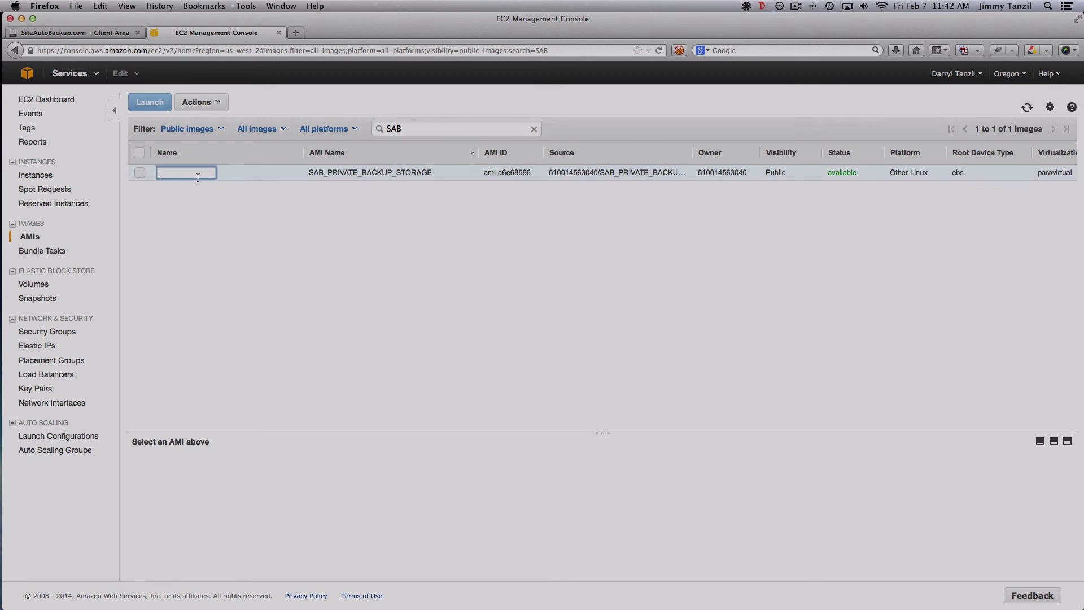
Step: Launch an instance from the SAB_PRIVATE_BACKUP_STORAGE image, keeping the t1.micro type and default instance details, up to the storage settings
{"action": "left_click", "coordinate": [147, 171]}
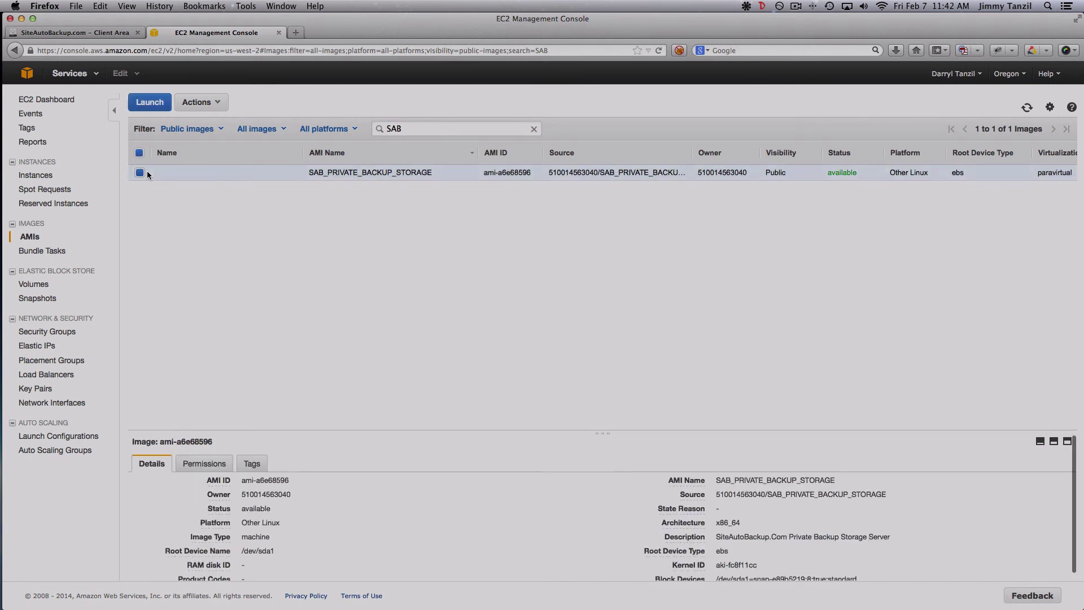
{"action": "left_click", "coordinate": [153, 104]}
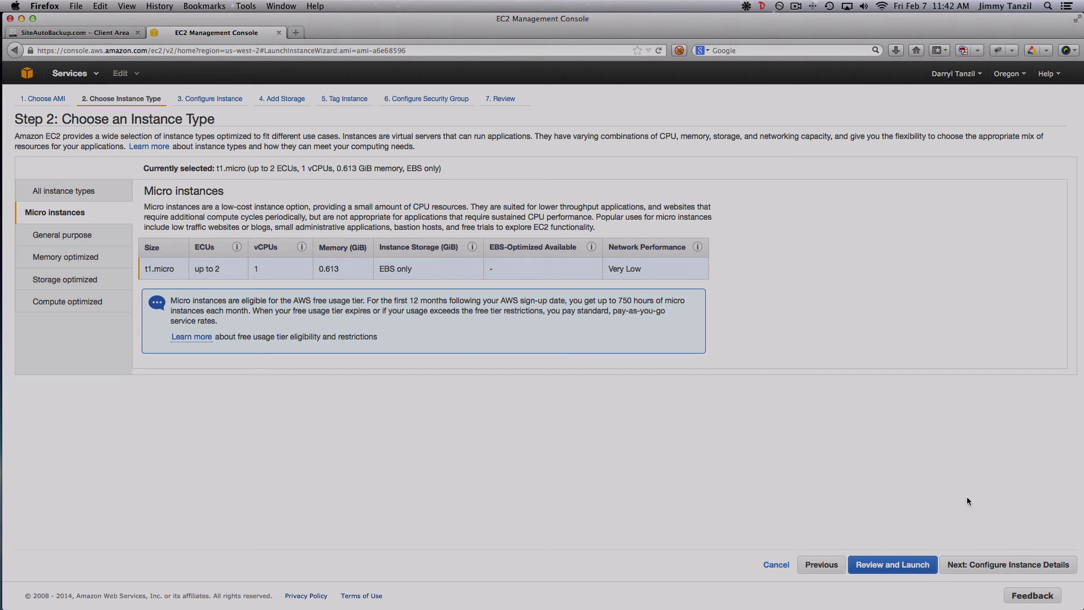
{"action": "left_click", "coordinate": [982, 563]}
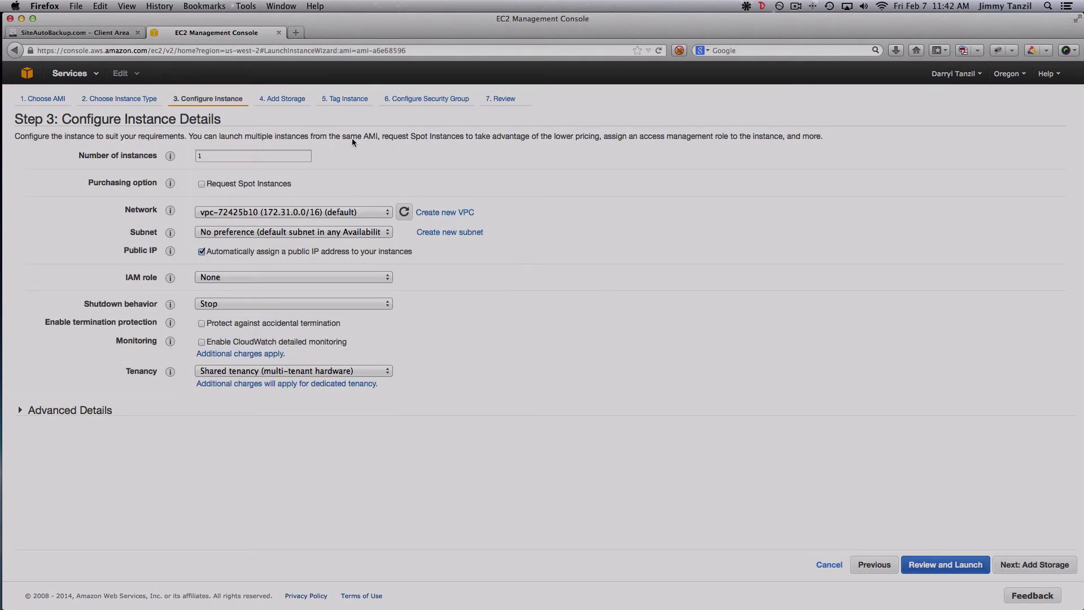
{"action": "left_click", "coordinate": [1022, 564]}
Step: Set the root volume's size to 30 GB and continue to the instance tags
{"action": "double_click", "coordinate": [280, 213]}
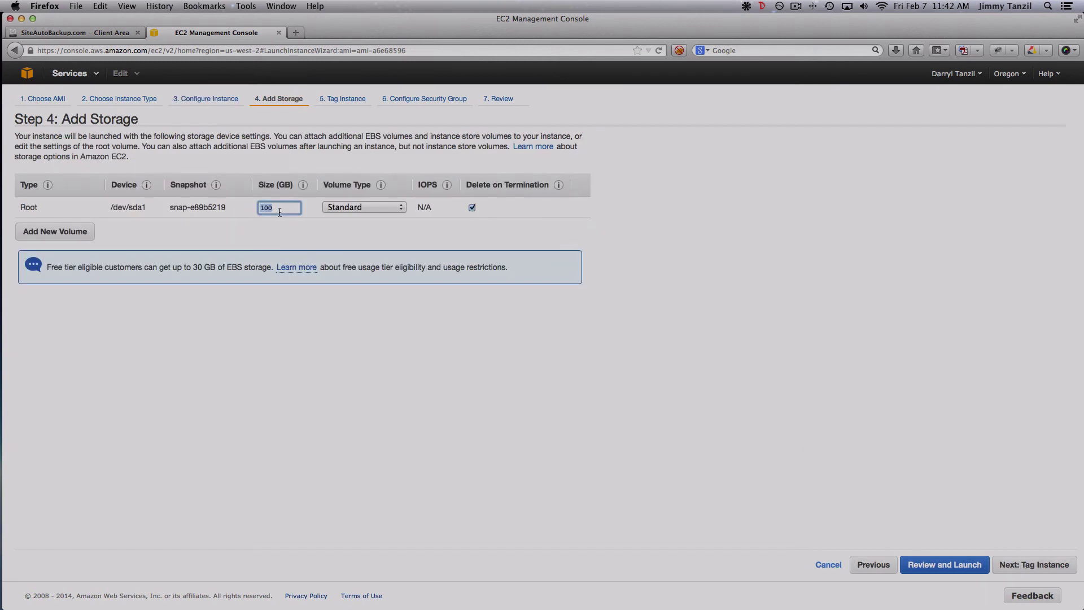
{"action": "type", "text": "30"}
{"action": "left_click", "coordinate": [689, 339]}
{"action": "left_click", "coordinate": [1029, 564]}
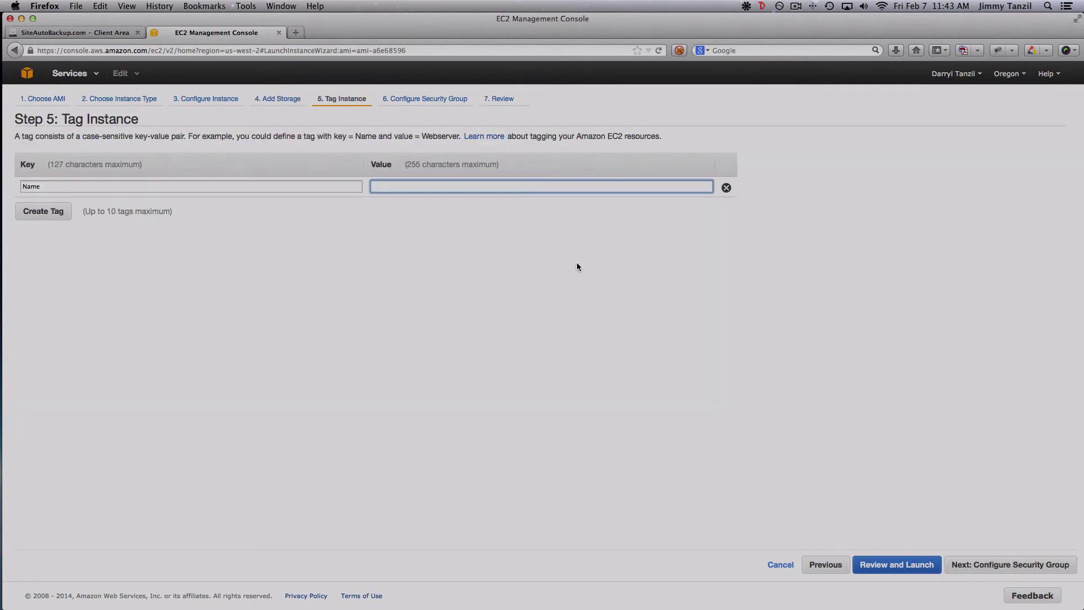
Step: Set the instance's Name tag to Oregon Backup Storage Server and continue to the security group settings
{"action": "type", "text": "Oregon Storage Server"}
{"action": "left_click", "coordinate": [398, 186]}
{"action": "type", "text": "Backup"}
{"action": "left_click", "coordinate": [535, 225]}
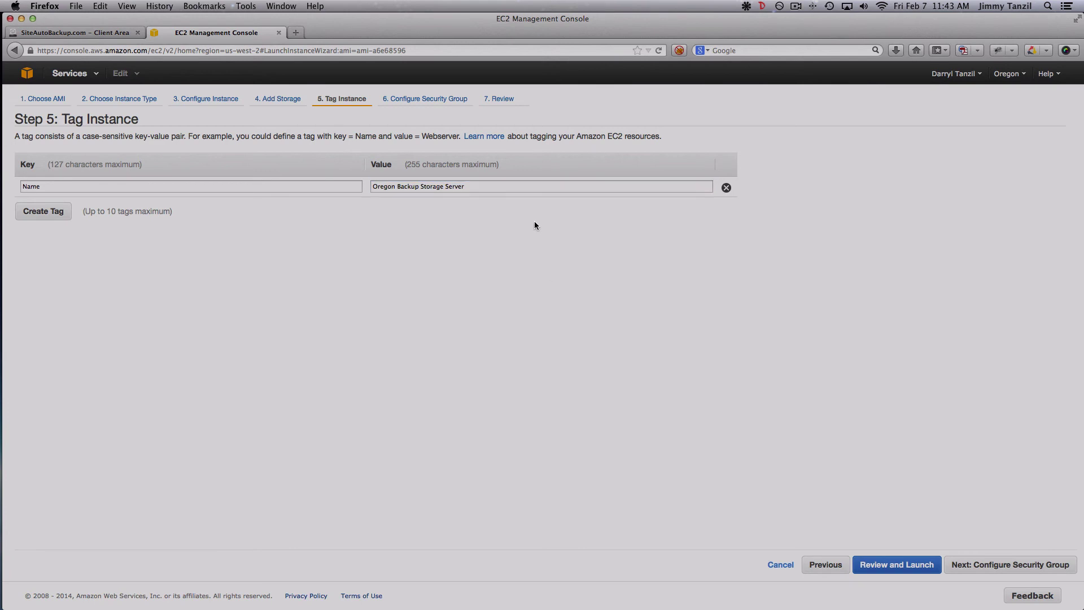
{"action": "left_click", "coordinate": [990, 564]}
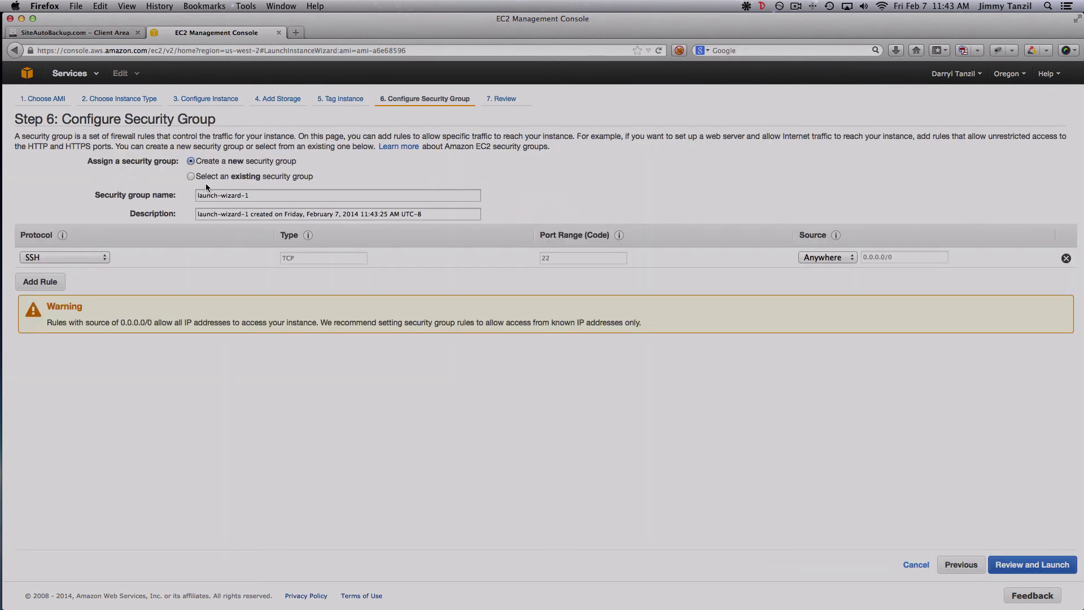
Step: Assign the existing default security group to the instance and proceed to the launch review
{"action": "left_click", "coordinate": [192, 176]}
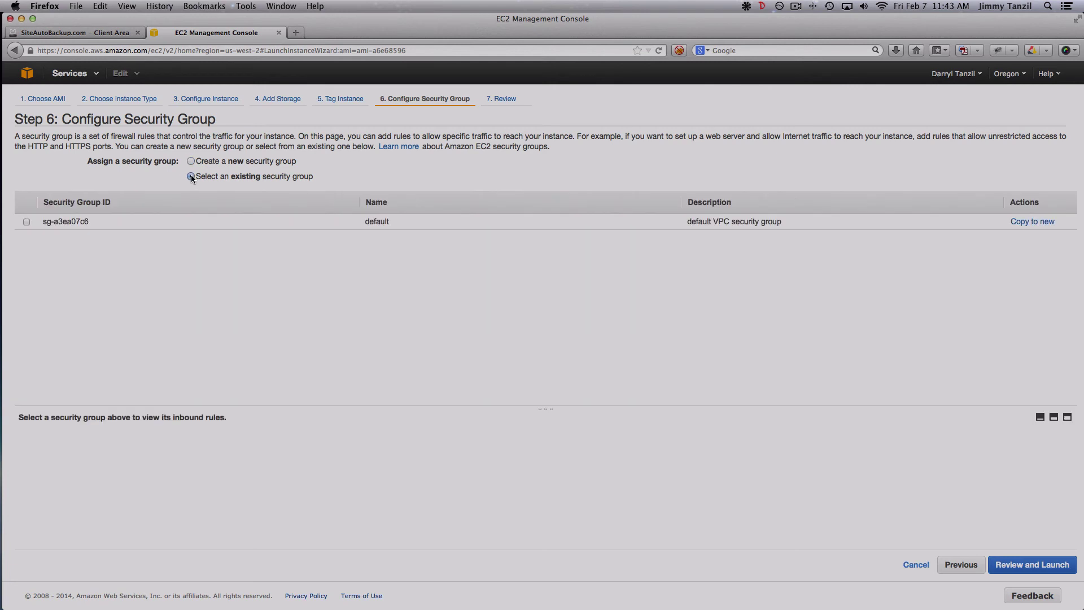
{"action": "left_click", "coordinate": [181, 221]}
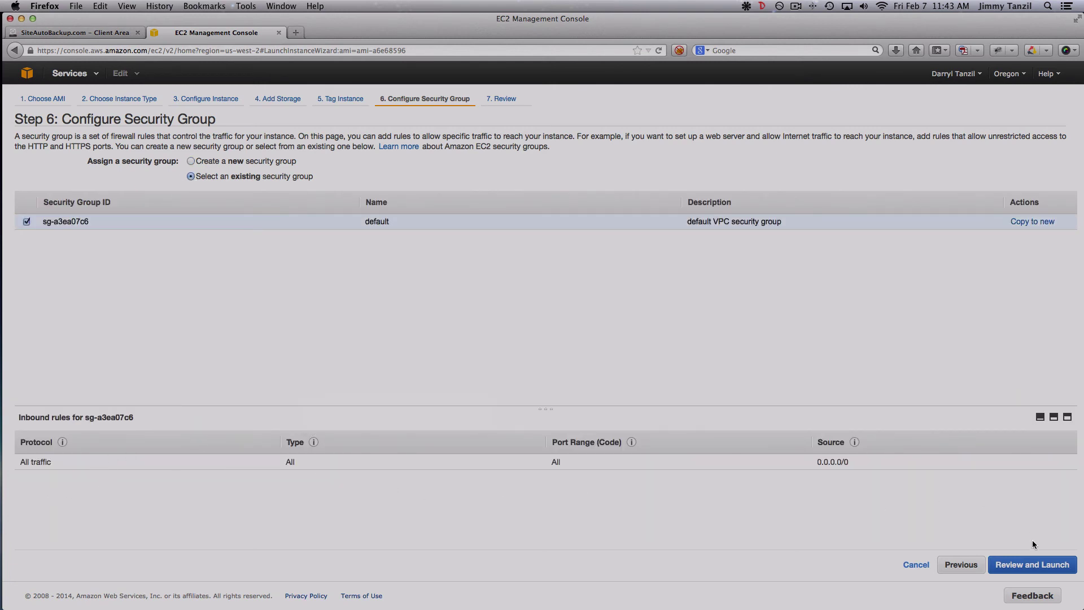
{"action": "left_click", "coordinate": [1032, 565]}
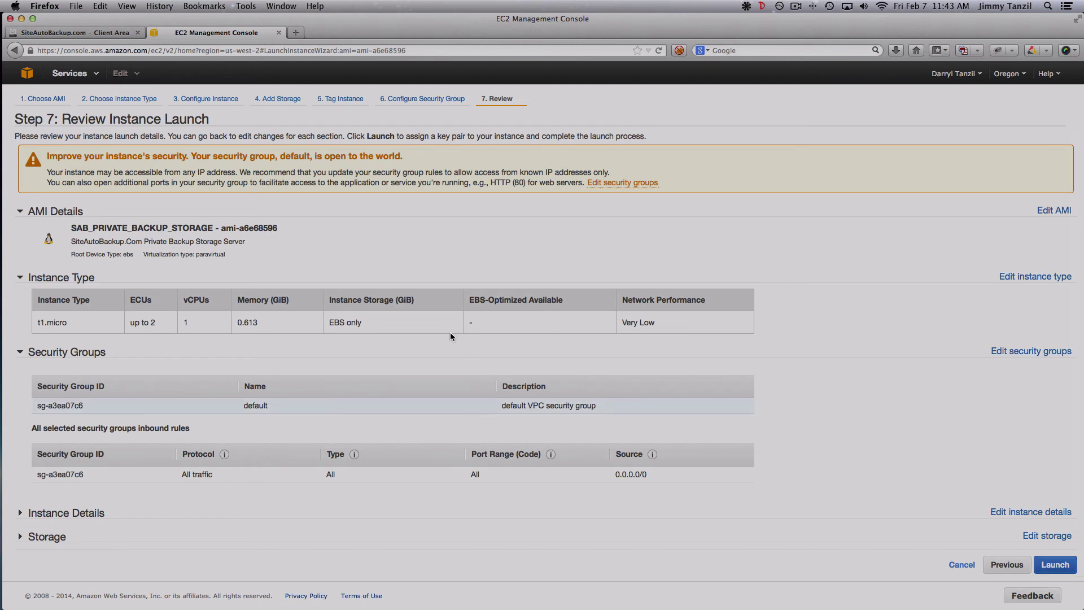
Step: Check the storage details in the launch review and proceed to the key pair selection
{"action": "scroll", "coordinate": [446, 333], "scroll_direction": "down", "scroll_amount": 2}
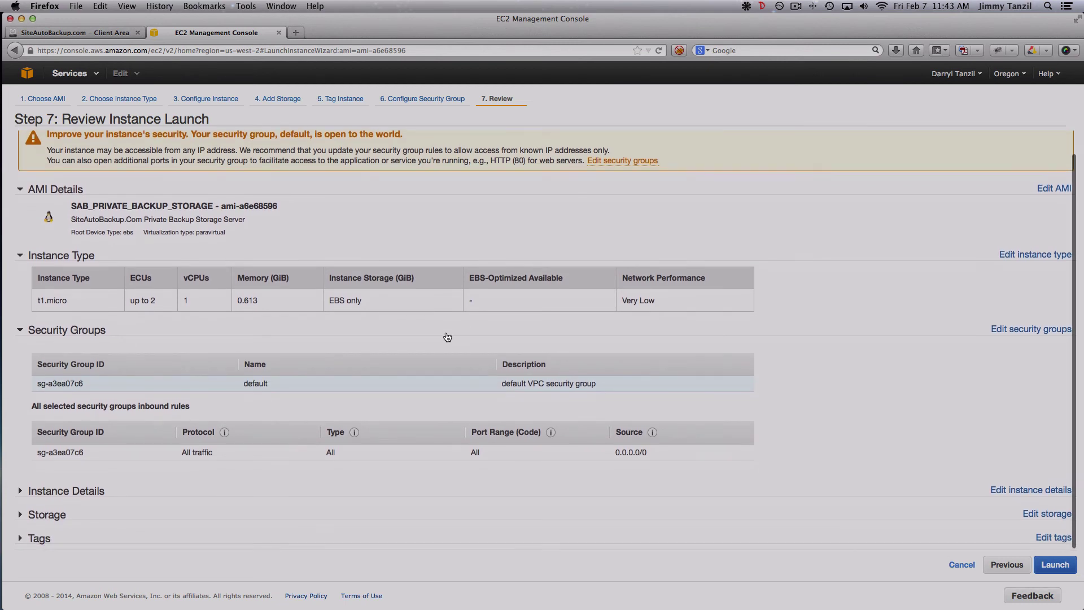
{"action": "left_click", "coordinate": [50, 517]}
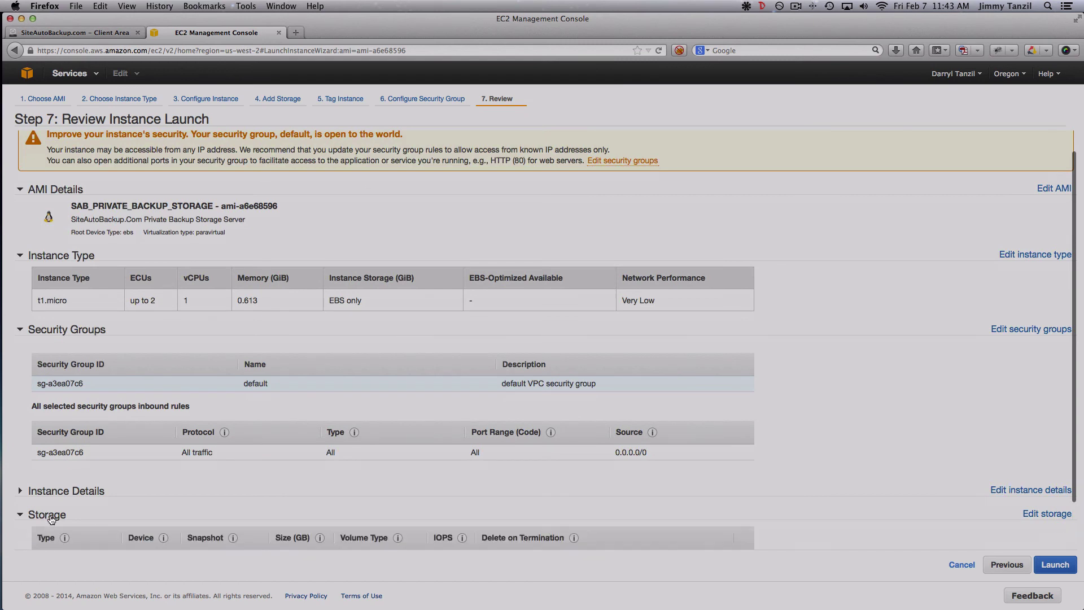
{"action": "scroll", "coordinate": [250, 489], "scroll_direction": "down", "scroll_amount": 2}
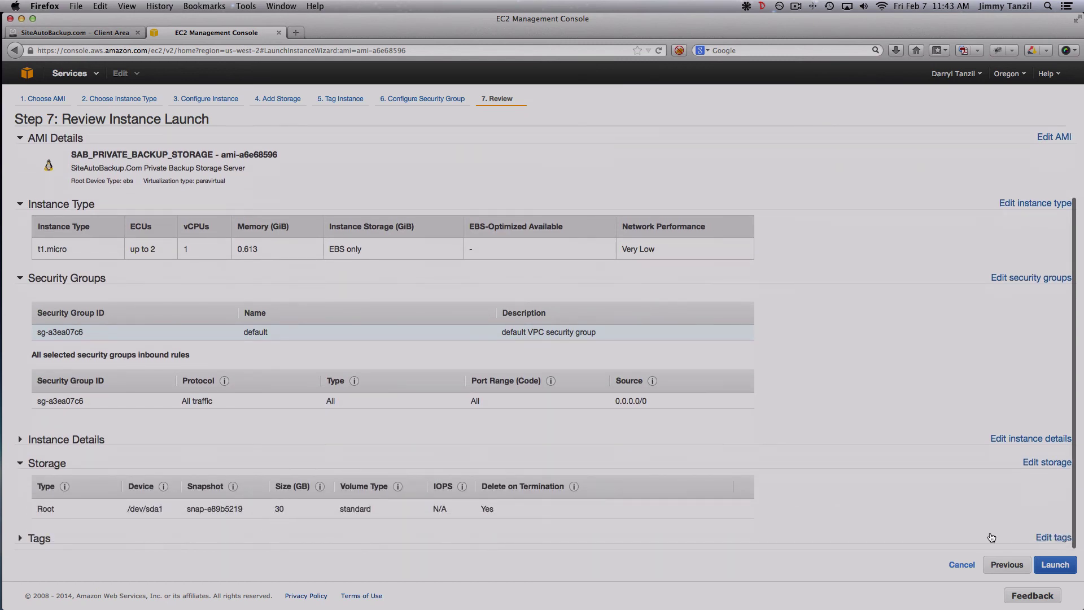
{"action": "left_click", "coordinate": [1055, 565]}
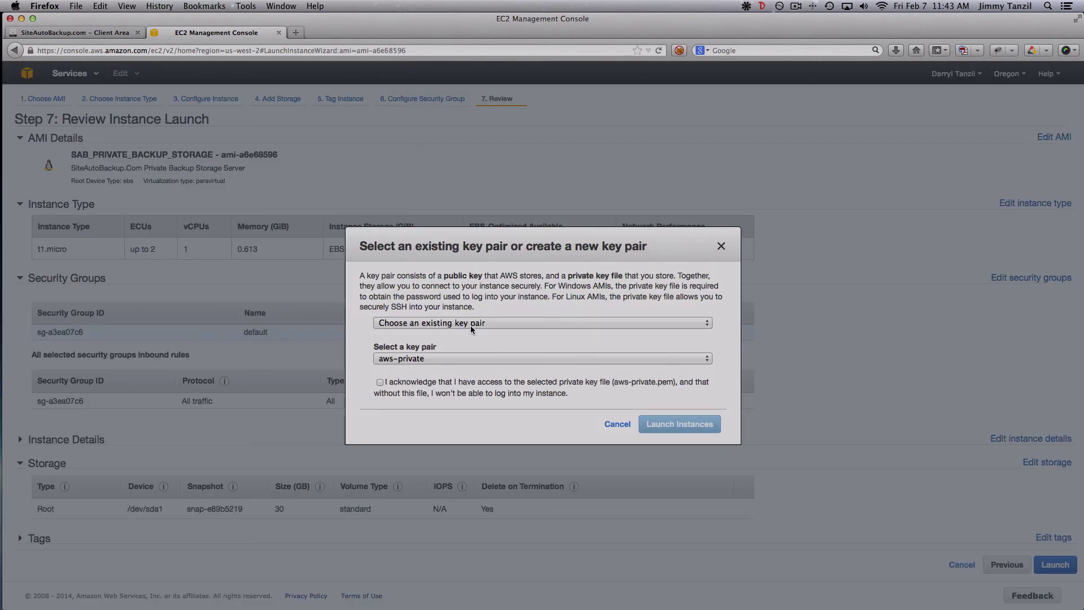
{"action": "left_click", "coordinate": [471, 326]}
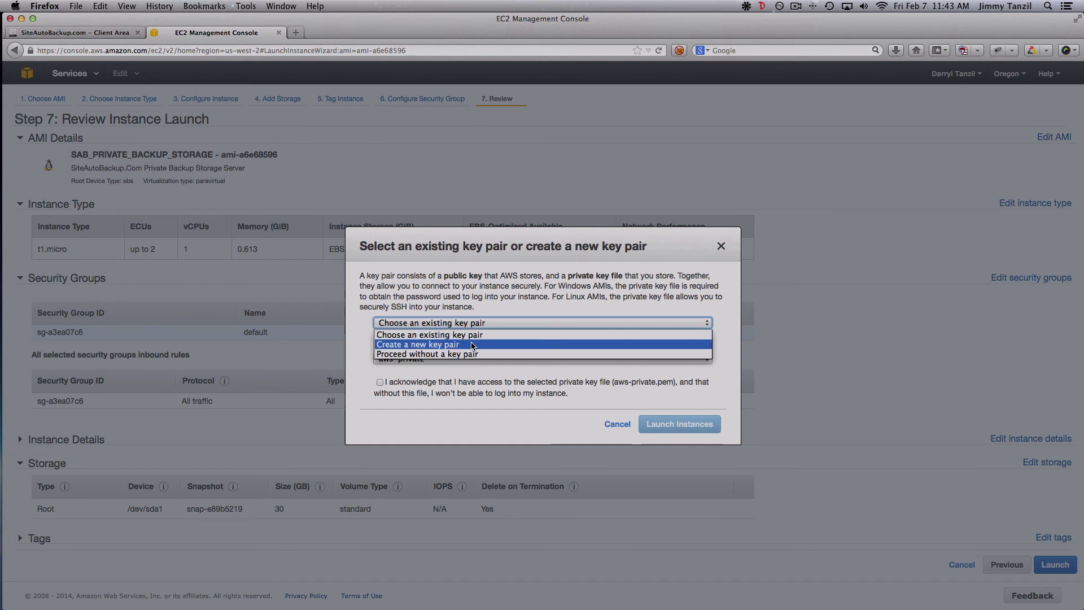
{"action": "left_click", "coordinate": [471, 344]}
{"action": "left_click", "coordinate": [471, 322]}
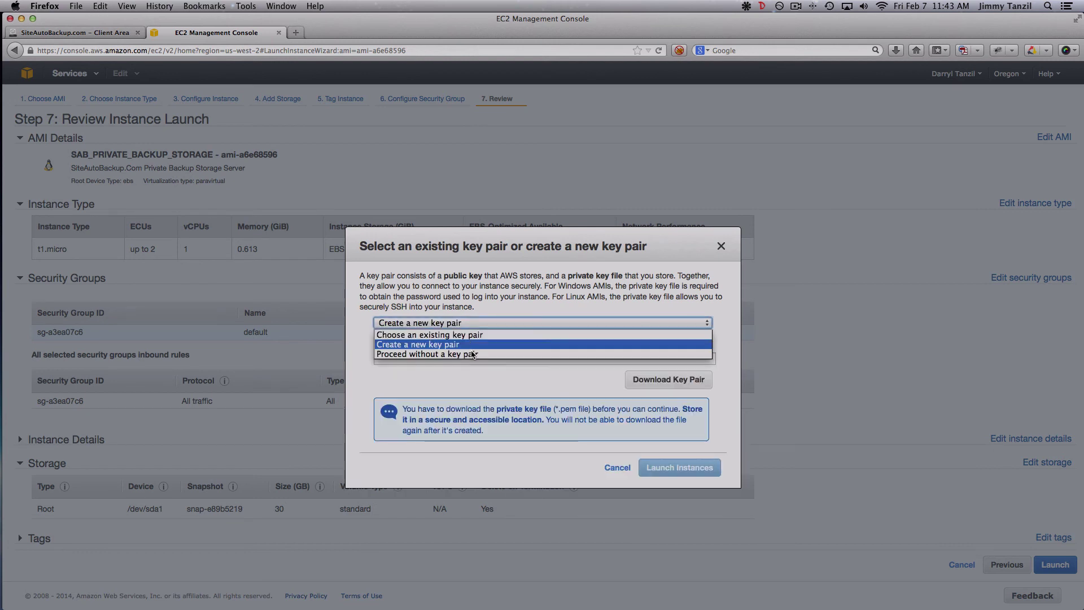
{"action": "left_click", "coordinate": [473, 337]}
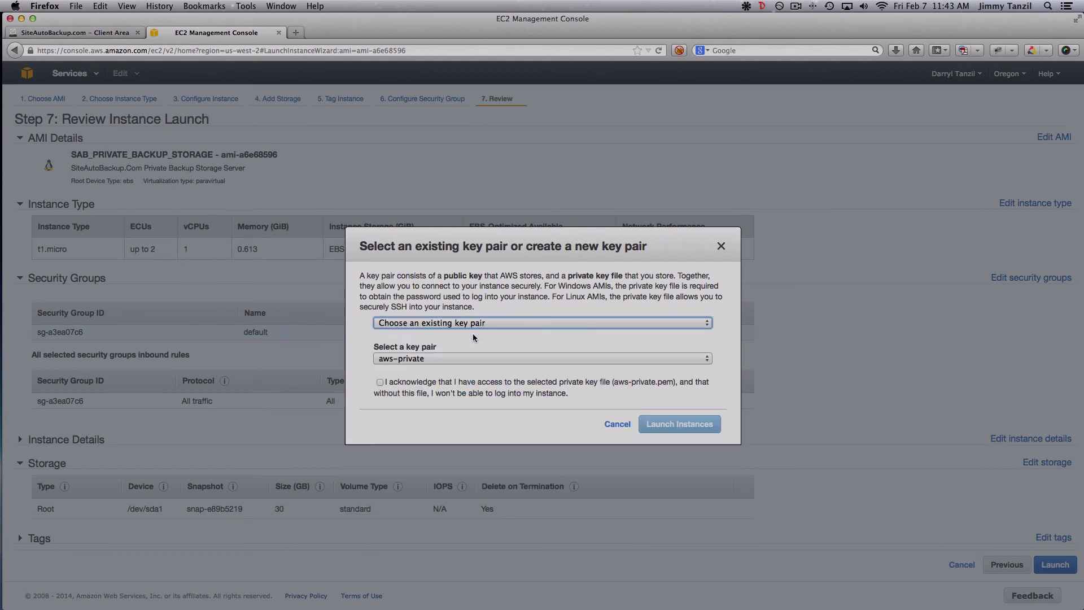
Step: Acknowledge access to the existing aws-private key pair, launch the instance and view it in the instance list
{"action": "left_click", "coordinate": [380, 382]}
{"action": "left_click", "coordinate": [676, 423]}
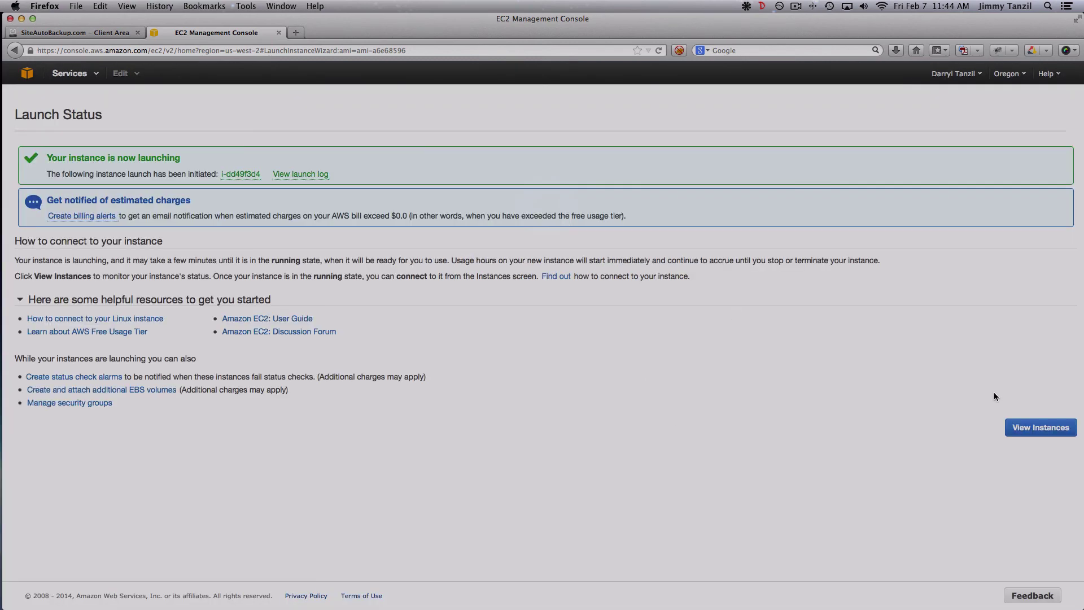
{"action": "left_click", "coordinate": [1019, 427]}
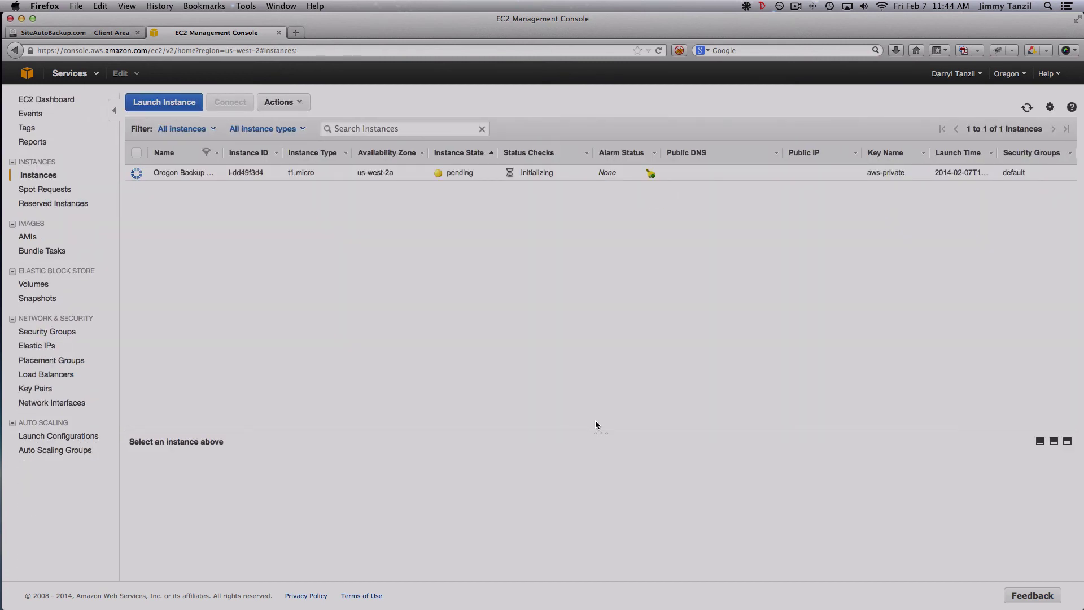
{"action": "left_click_drag", "start_coordinate": [598, 431], "coordinate": [602, 293]}
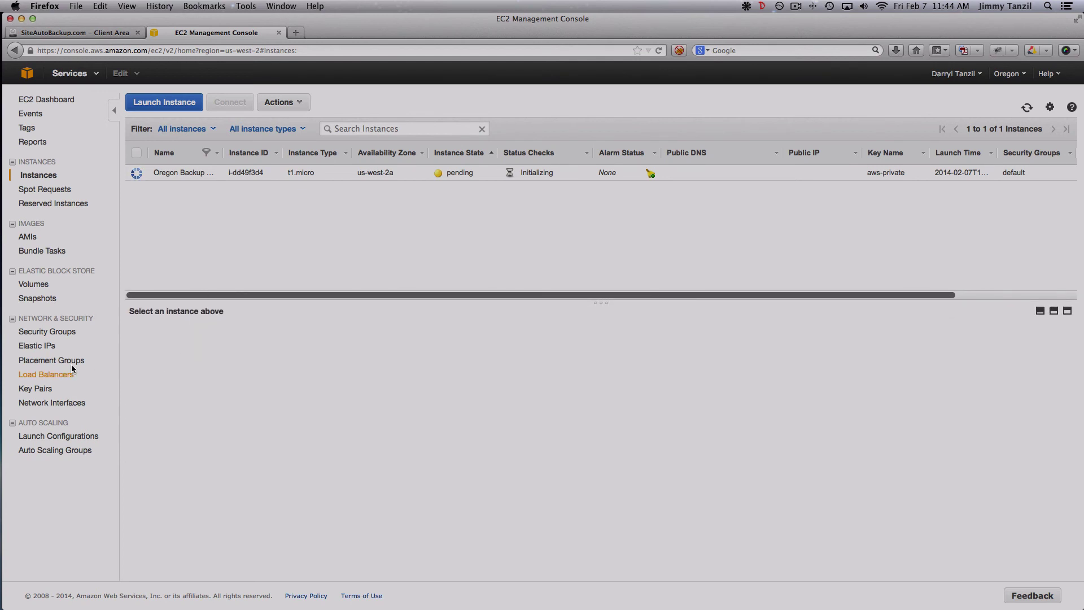
Step: Associate Elastic IP 50.112.163.148 with the Oregon Backup Storage Server instance, allowing reassociation
{"action": "left_click", "coordinate": [36, 345]}
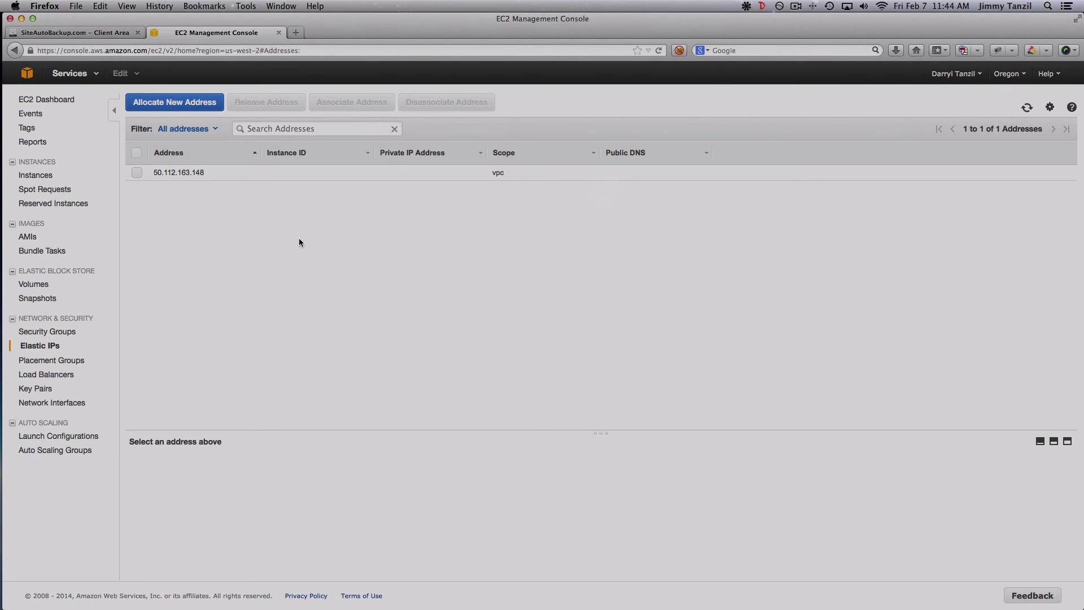
{"action": "left_click", "coordinate": [137, 173]}
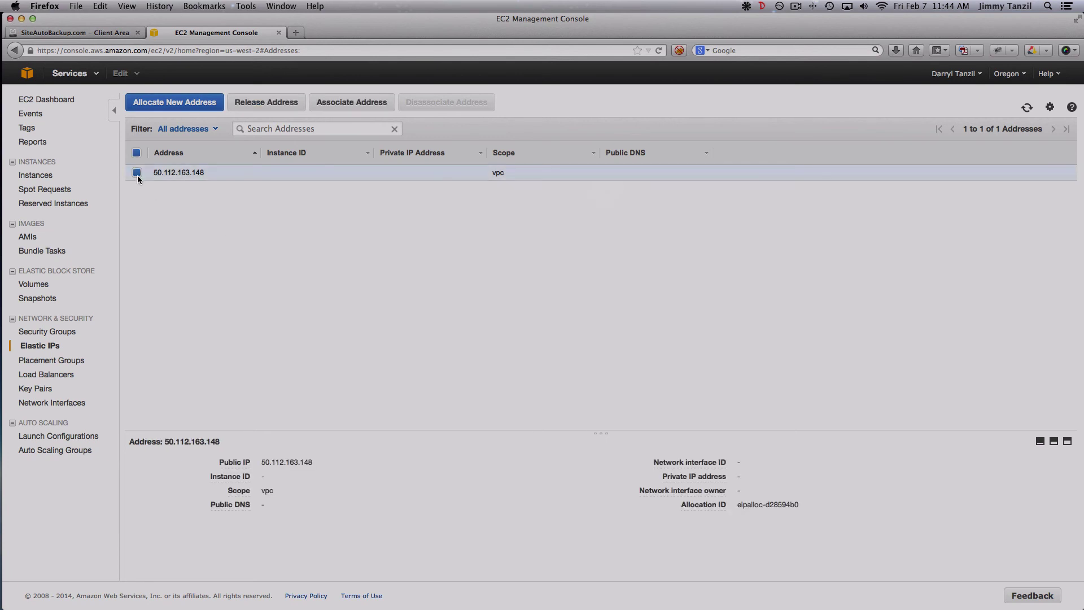
{"action": "left_click", "coordinate": [330, 107]}
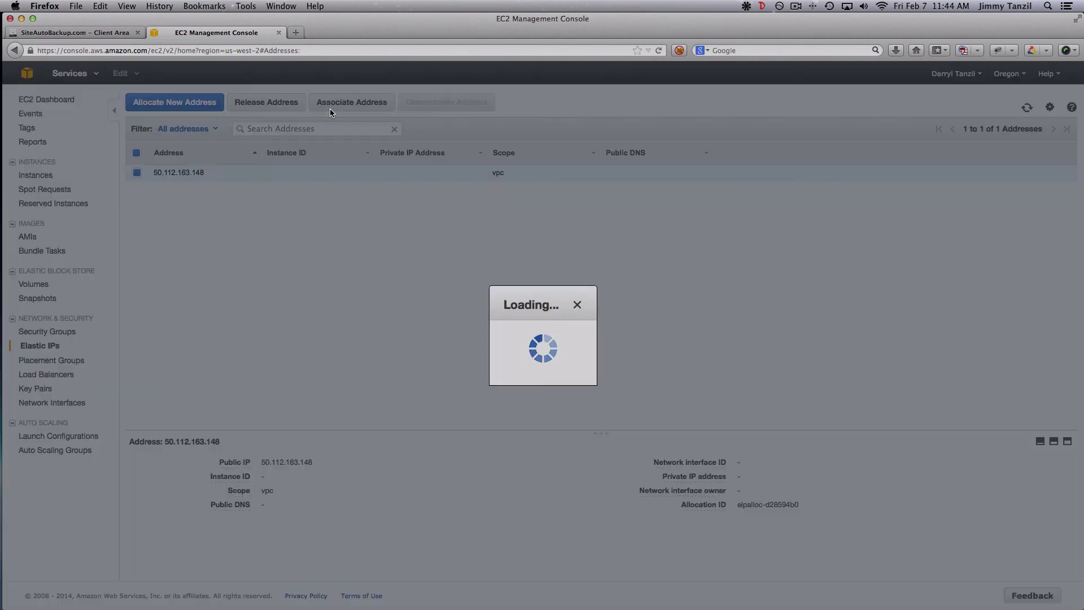
{"action": "left_click", "coordinate": [533, 304]}
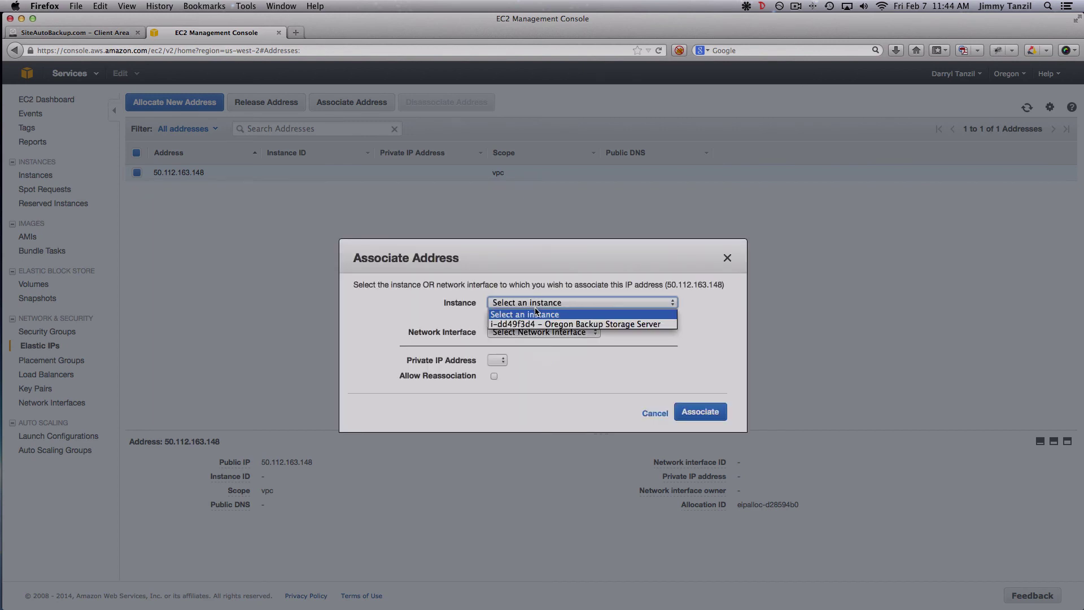
{"action": "left_click", "coordinate": [544, 327]}
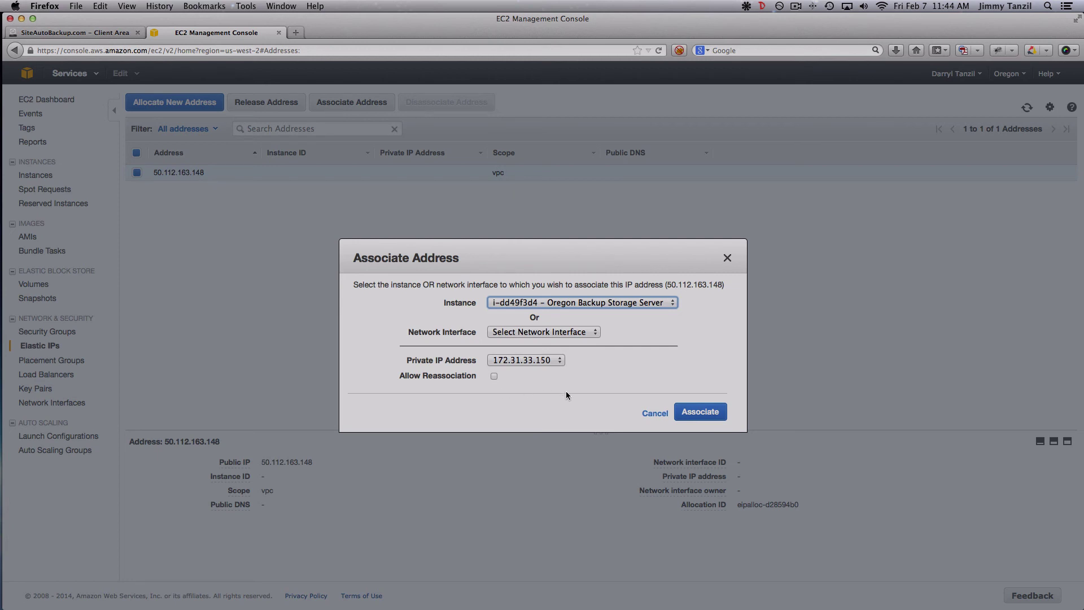
{"action": "left_click", "coordinate": [494, 376]}
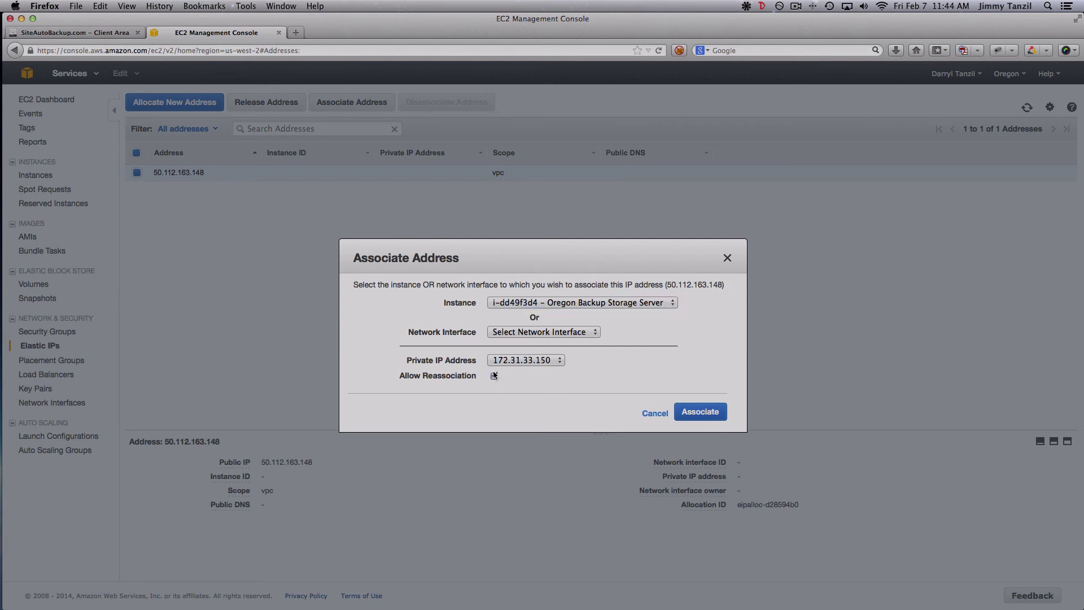
{"action": "left_click", "coordinate": [699, 411]}
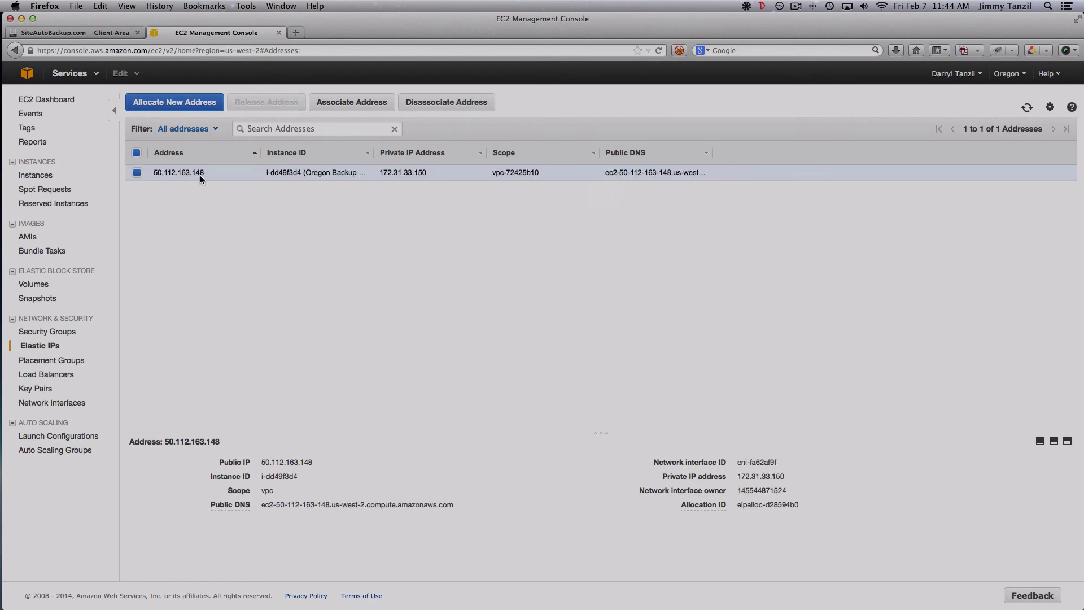
Step: Review the Oregon Backup Storage Server's instance details and public IP, and look at the new storage server form in the SiteAutoBackup client area
{"action": "left_click", "coordinate": [44, 178]}
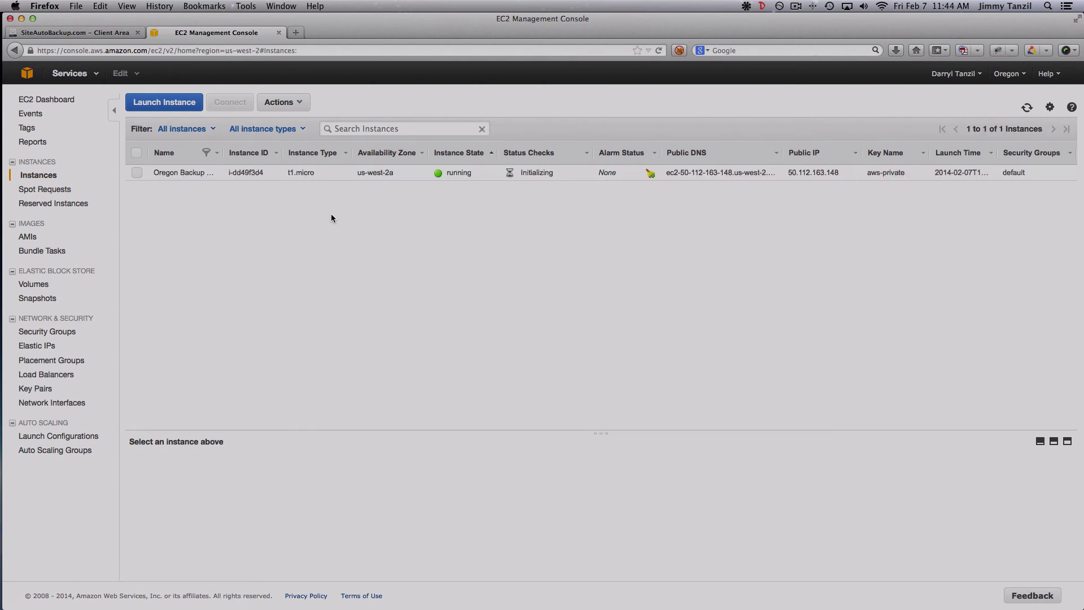
{"action": "left_click", "coordinate": [331, 176]}
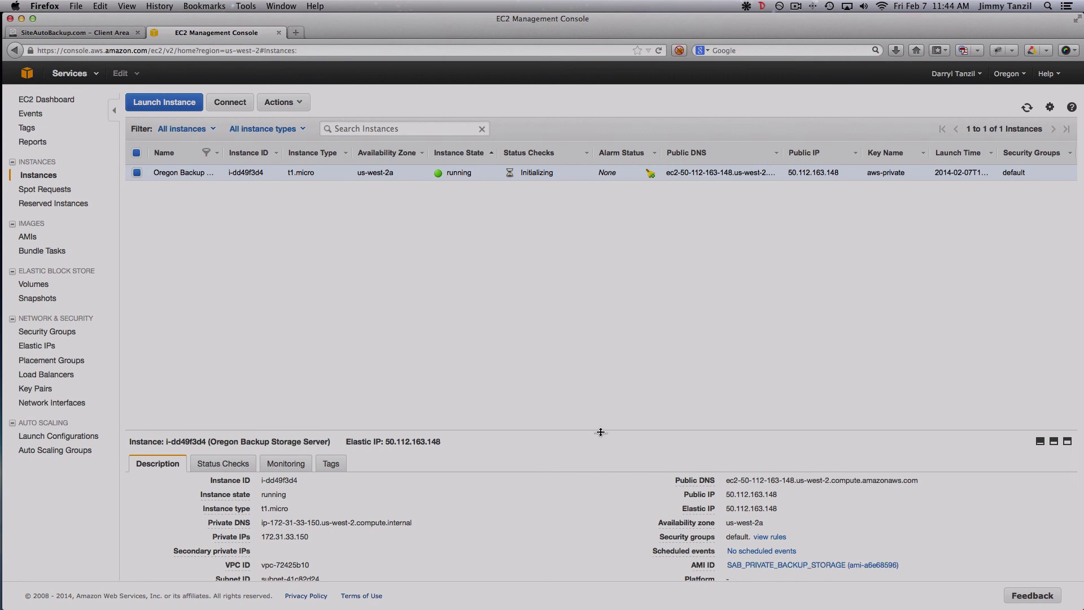
{"action": "left_click_drag", "start_coordinate": [601, 432], "coordinate": [595, 264]}
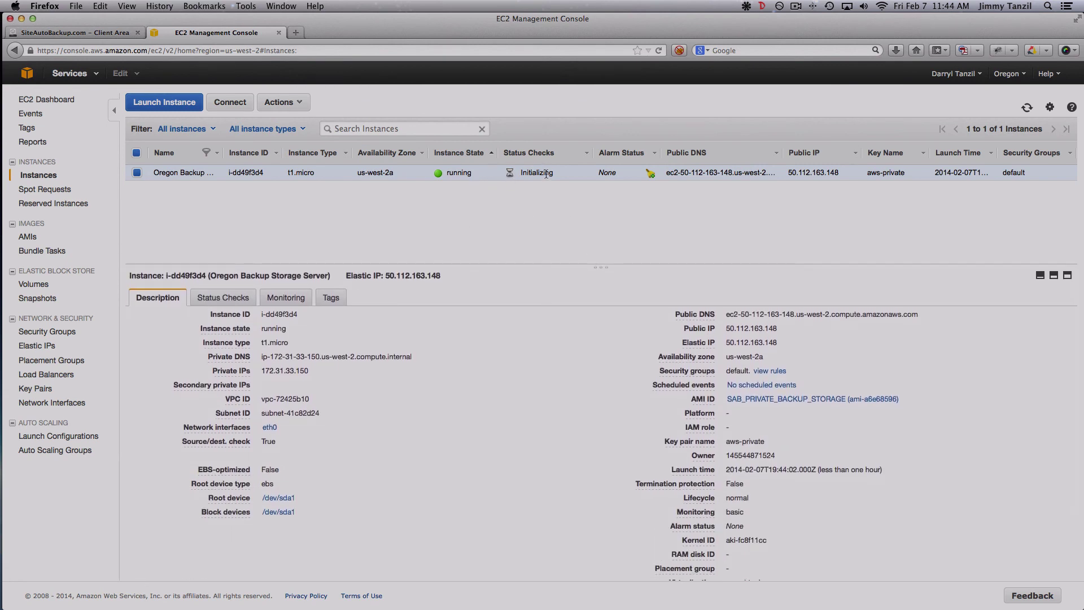
{"action": "triple_click", "coordinate": [754, 329]}
{"action": "left_click", "coordinate": [112, 34]}
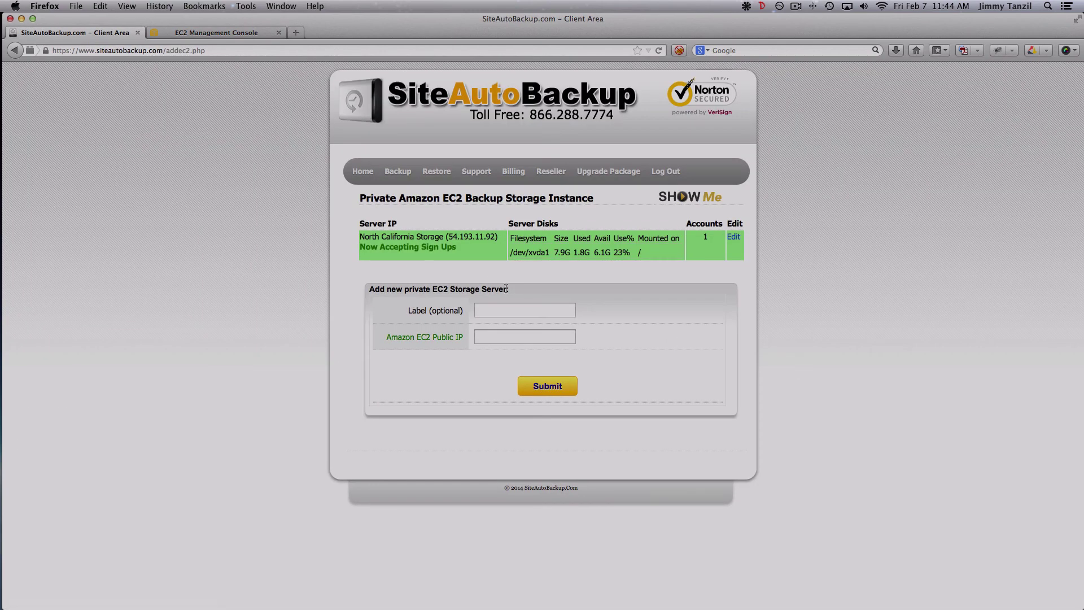
{"action": "left_click", "coordinate": [216, 32]}
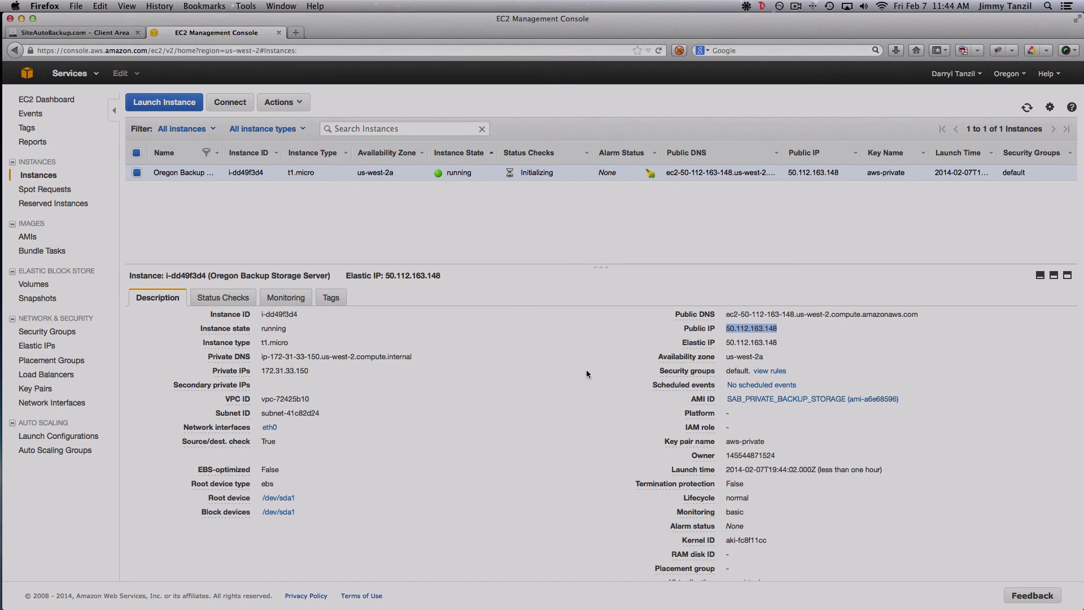
{"action": "left_click", "coordinate": [588, 393]}
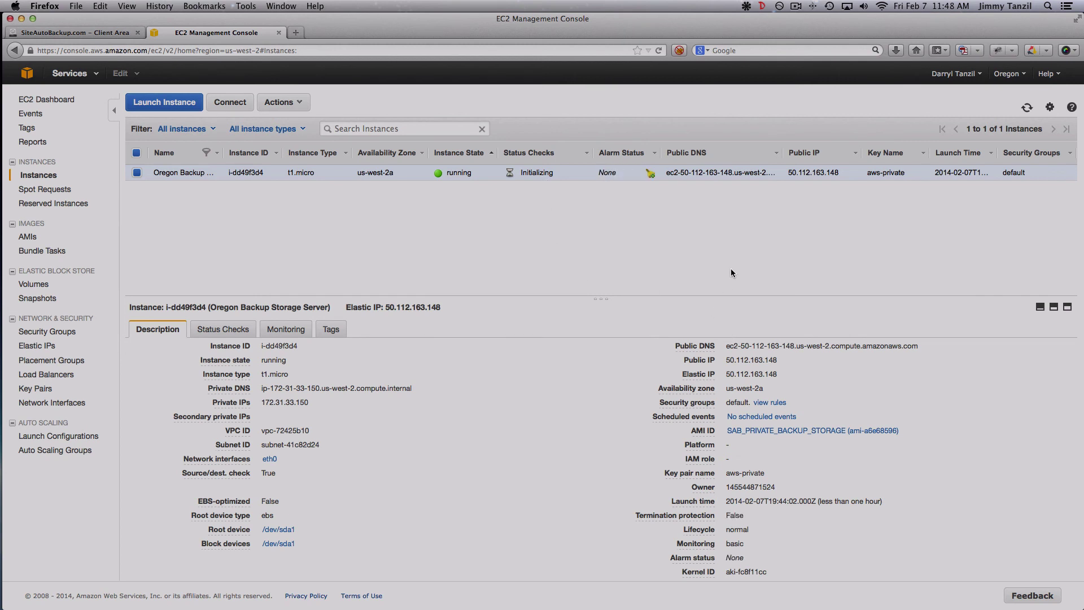
Step: Copy the Oregon instance's public IP and test its web server by loading the address in a temporary browser tab
{"action": "triple_click", "coordinate": [753, 361]}
{"action": "key", "text": "super+c"}
{"action": "left_click", "coordinate": [302, 29]}
{"action": "key", "text": "super+v"}
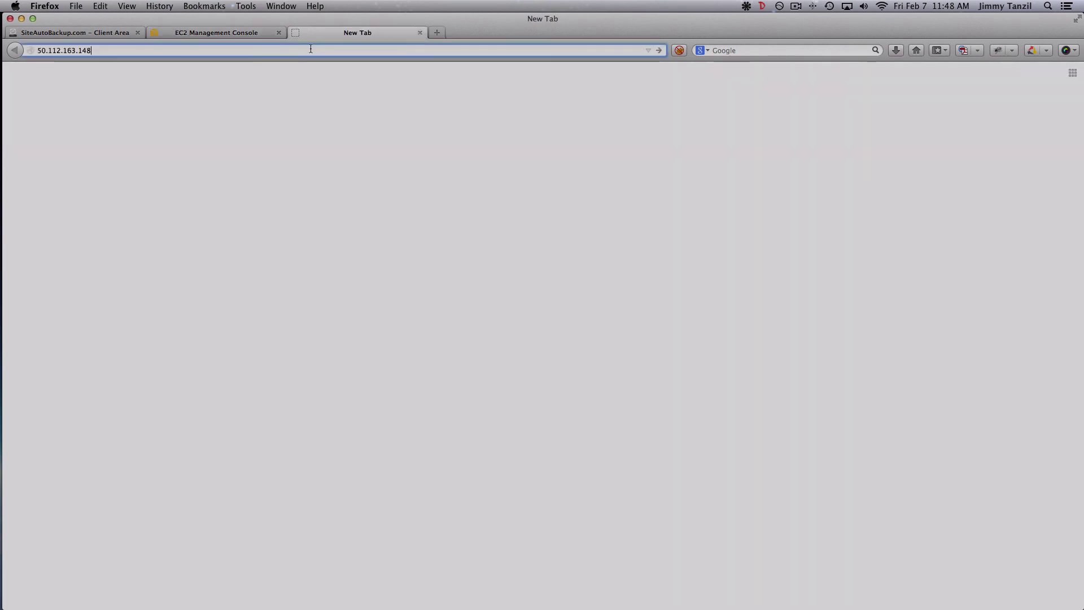
{"action": "key", "text": "Return"}
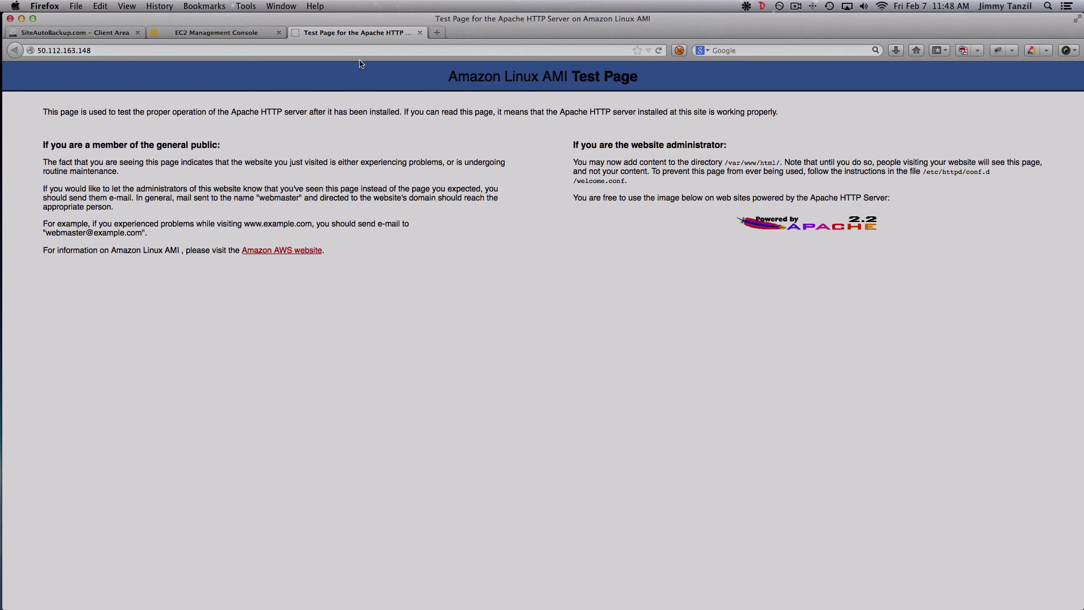
{"action": "left_click", "coordinate": [420, 32]}
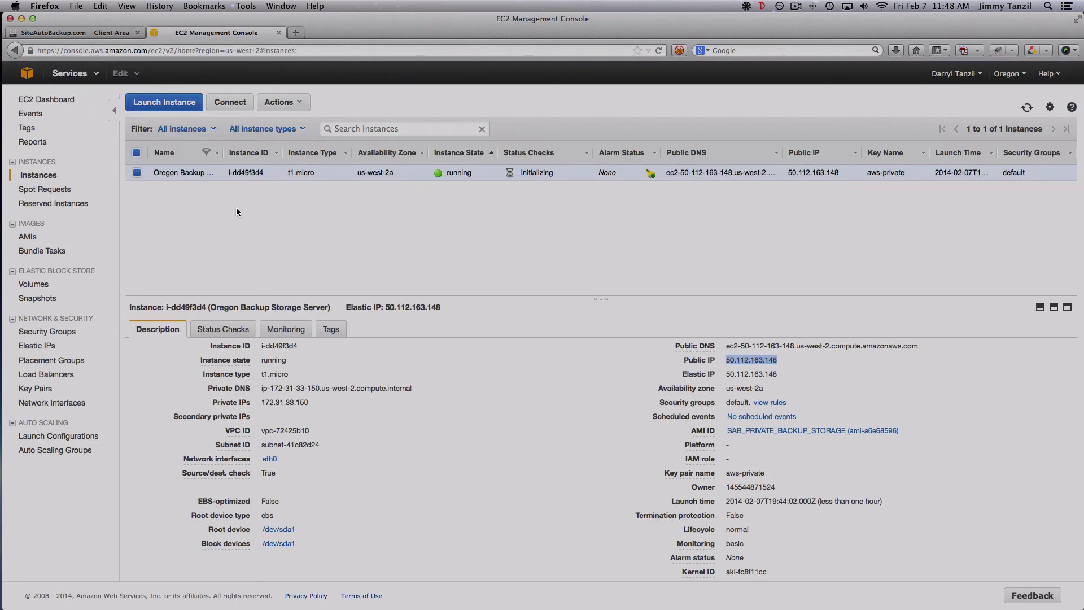
Step: Set the label of the new private EC2 storage server to Oregon Storage in the SiteAutoBackup client area
{"action": "left_click", "coordinate": [98, 34]}
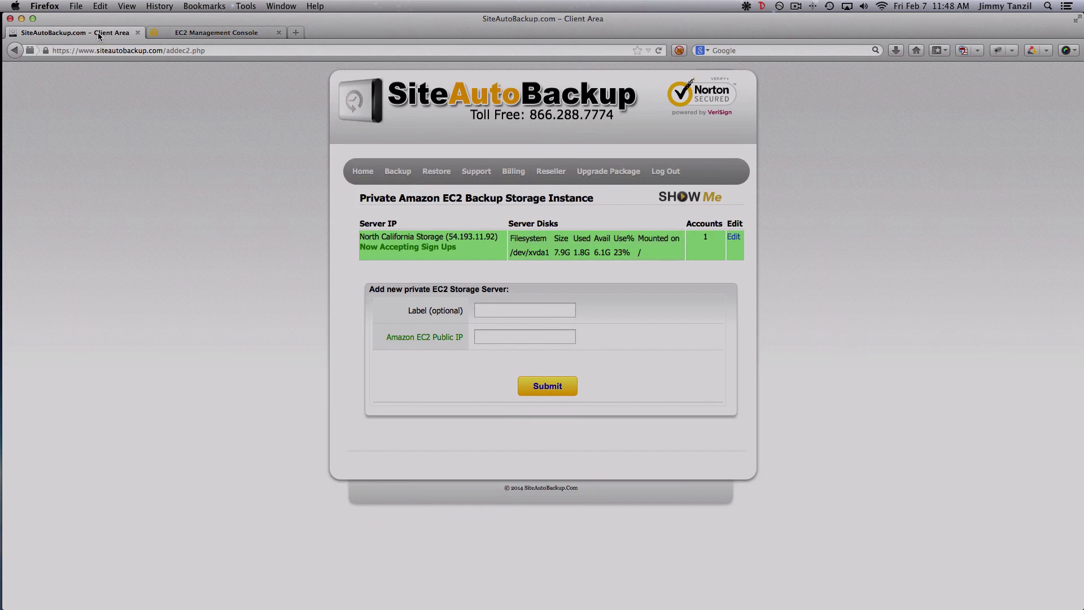
{"action": "left_click", "coordinate": [550, 315]}
{"action": "type", "text": "Or"}
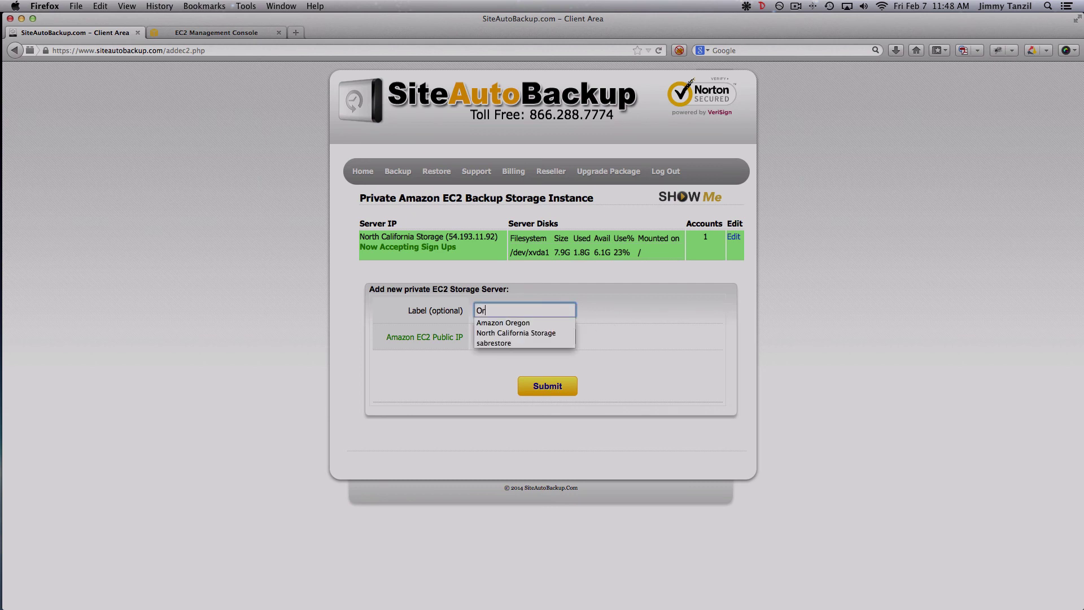
{"action": "type", "text": "egon "}
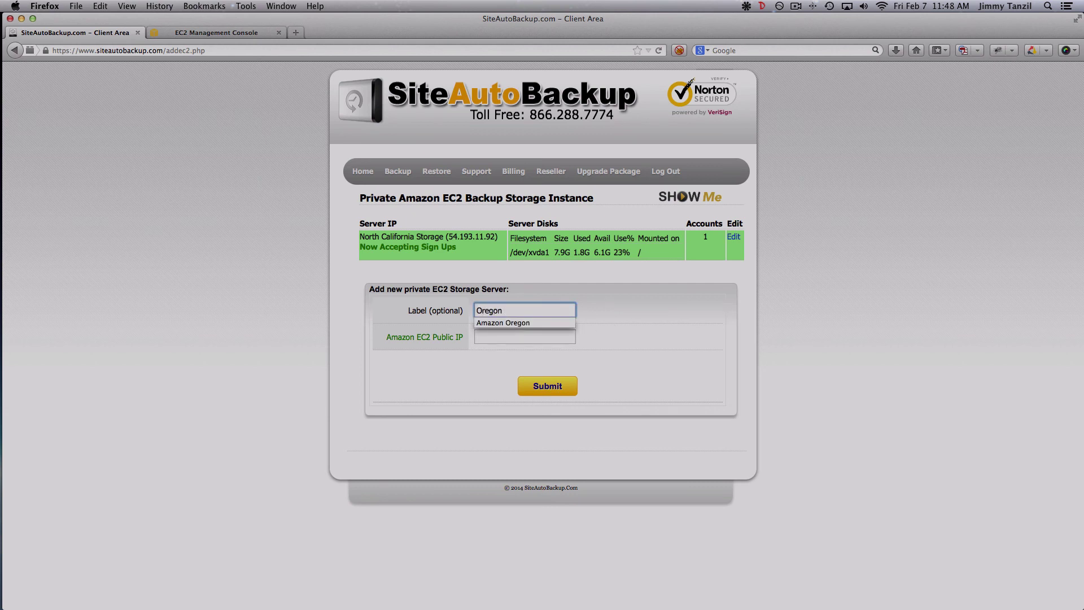
{"action": "type", "text": "NBackup"}
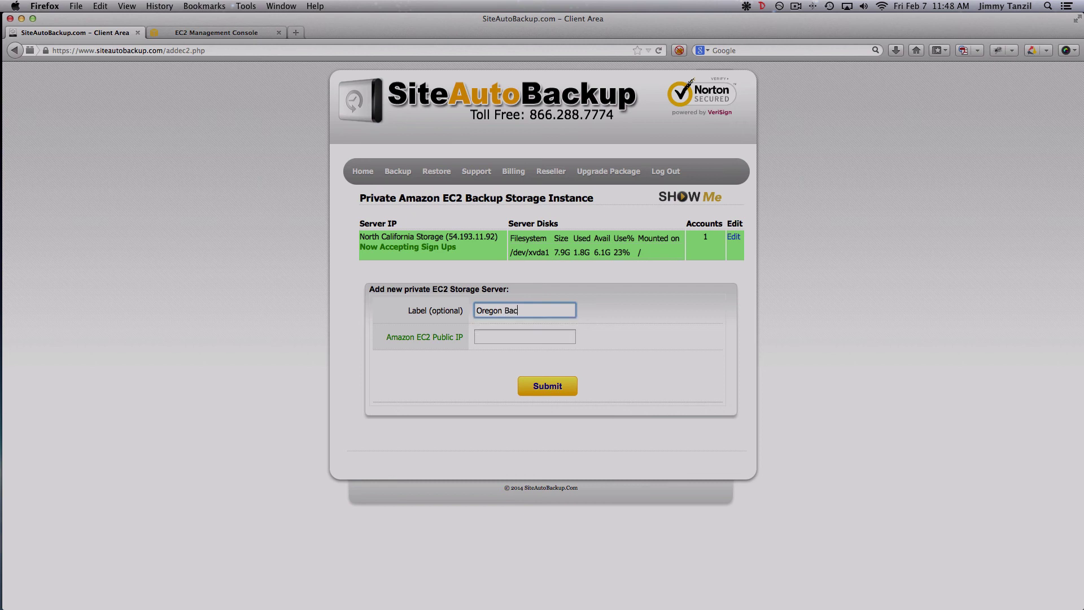
{"action": "key", "text": "BackSpace"}
{"action": "key", "text": "BackSpace"}
{"action": "key", "text": "BackSpace"}
{"action": "key", "text": "BackSpace"}
{"action": "key", "text": "BackSpace"}
{"action": "key", "text": "BackSpace"}
{"action": "type", "text": "Storage"}
{"action": "key", "text": "Tab"}
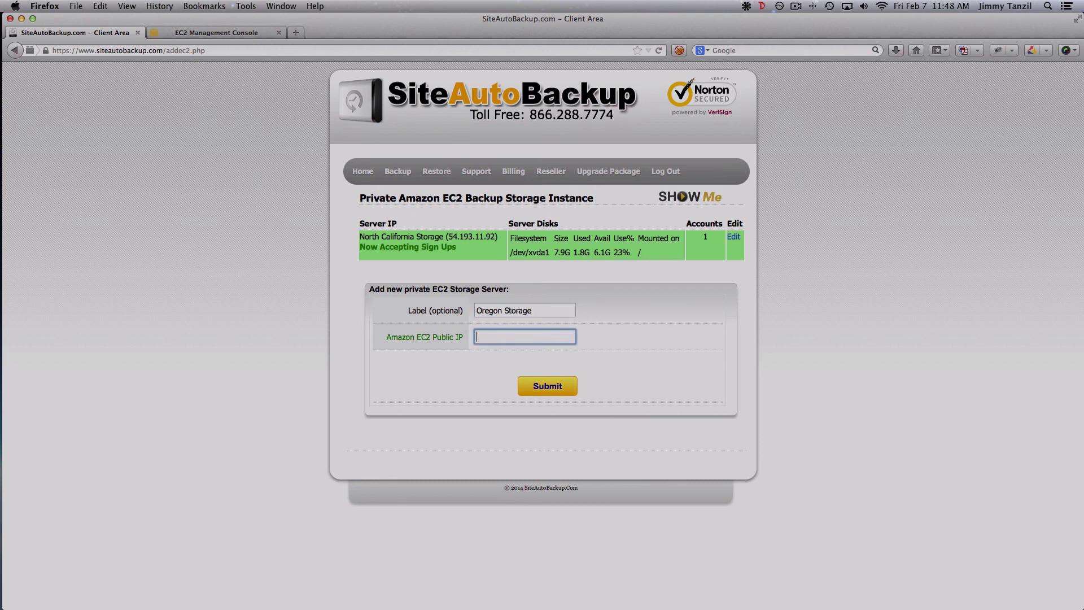
Step: Set the Amazon EC2 Public IP to 50.112.163.148, submit the new storage server and return to the EC2 server manager
{"action": "key", "text": "super+v"}
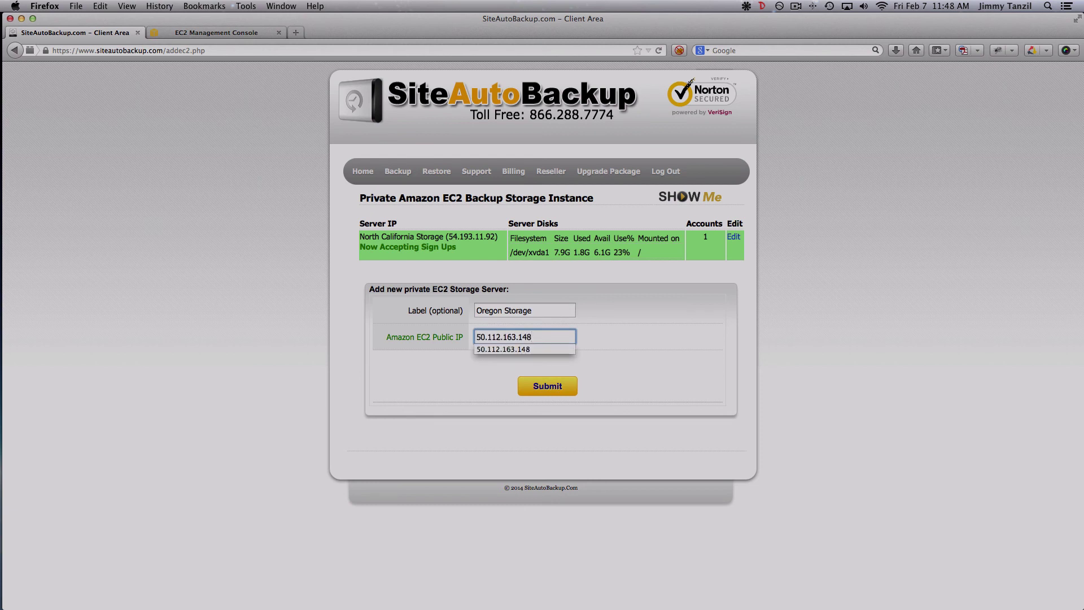
{"action": "left_click", "coordinate": [743, 330]}
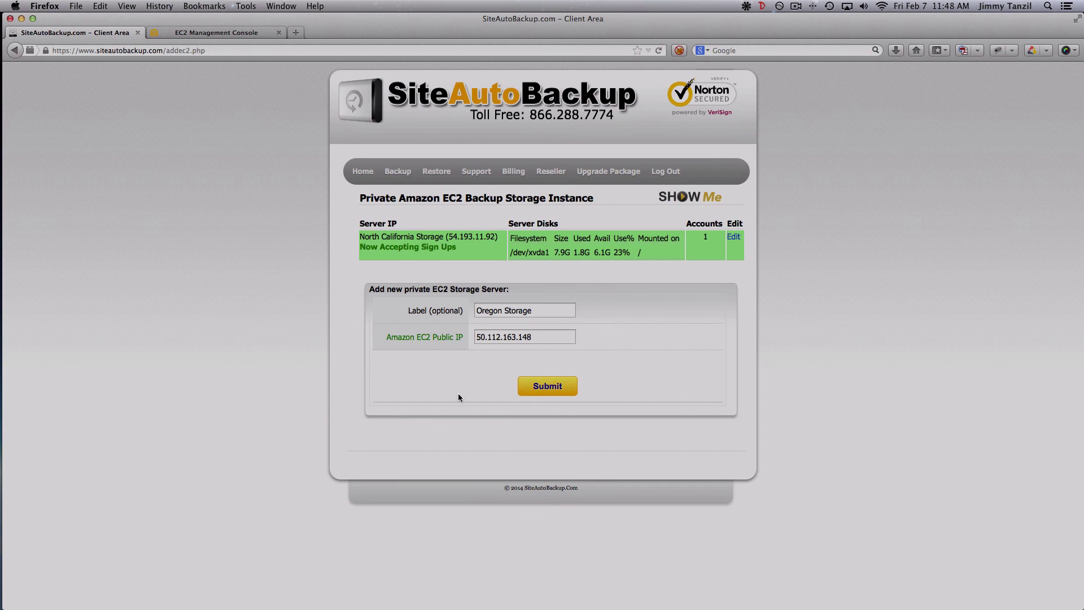
{"action": "left_click", "coordinate": [547, 387]}
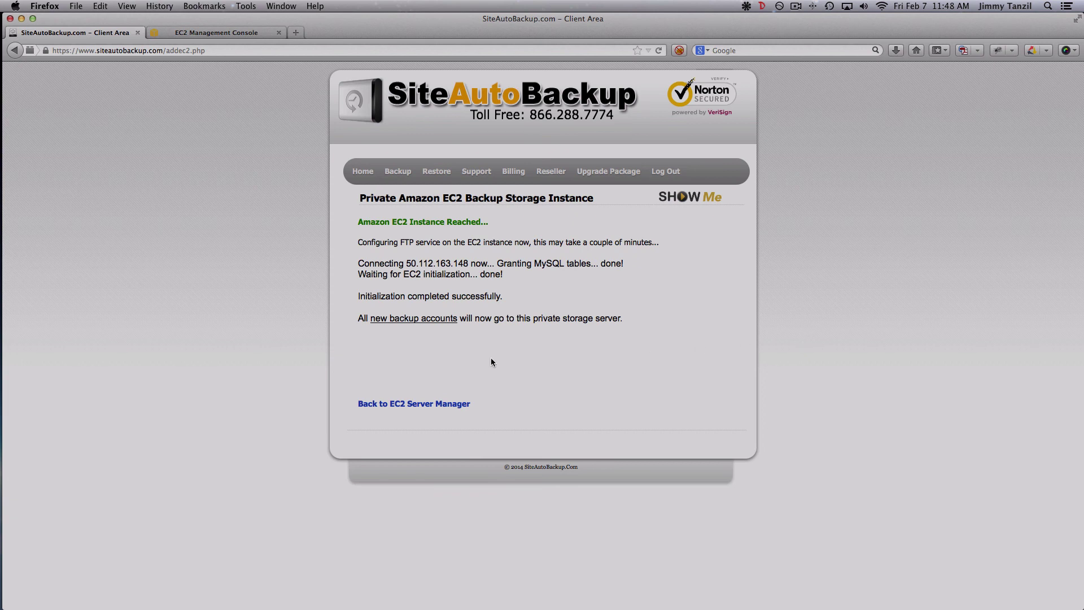
{"action": "left_click", "coordinate": [434, 404]}
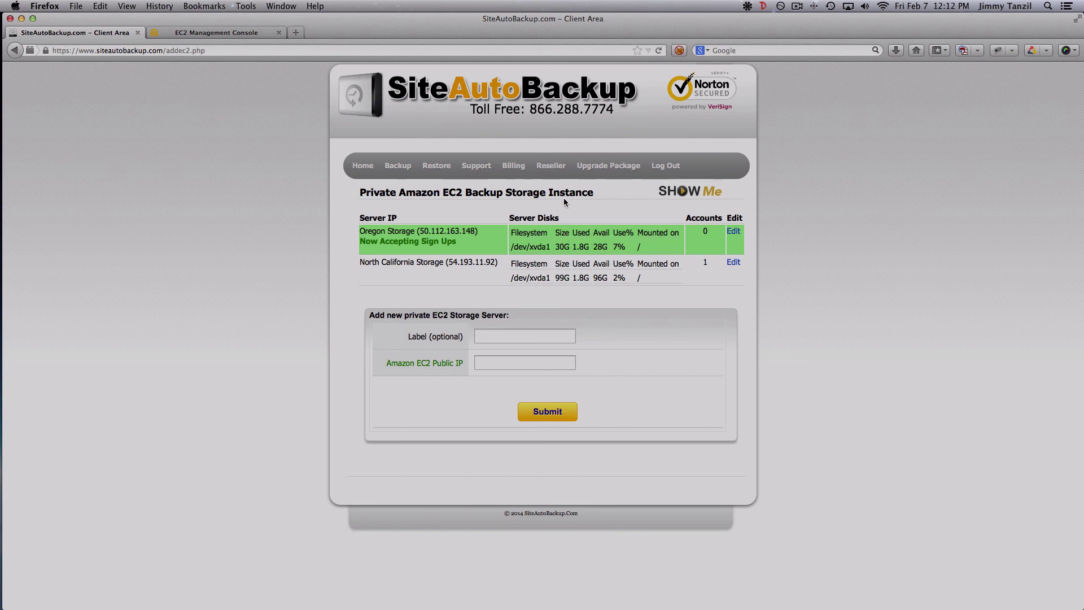
Step: Add a reseller user account with the username ec2oregon and 5000 MB of disk space
{"action": "mouse_move", "coordinate": [555, 172]}
{"action": "left_click", "coordinate": [565, 239]}
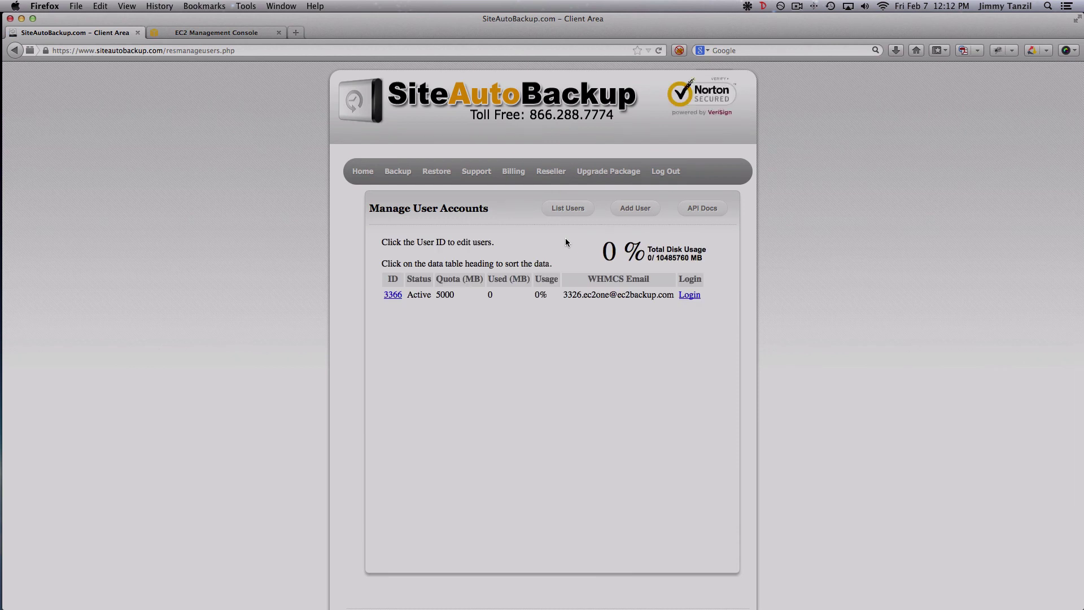
{"action": "left_click", "coordinate": [631, 209]}
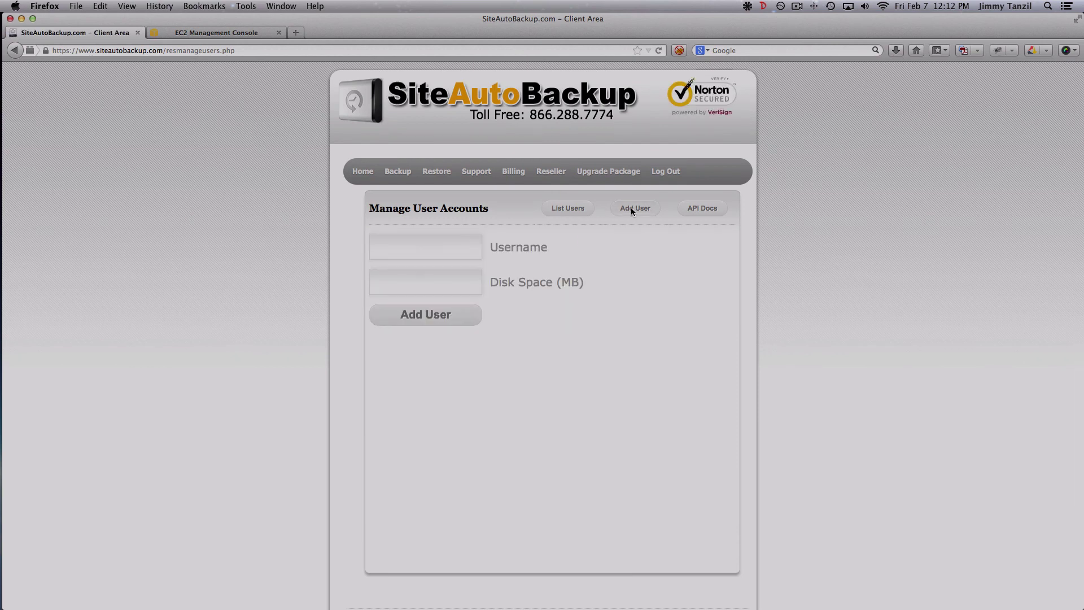
{"action": "type", "text": "ec"}
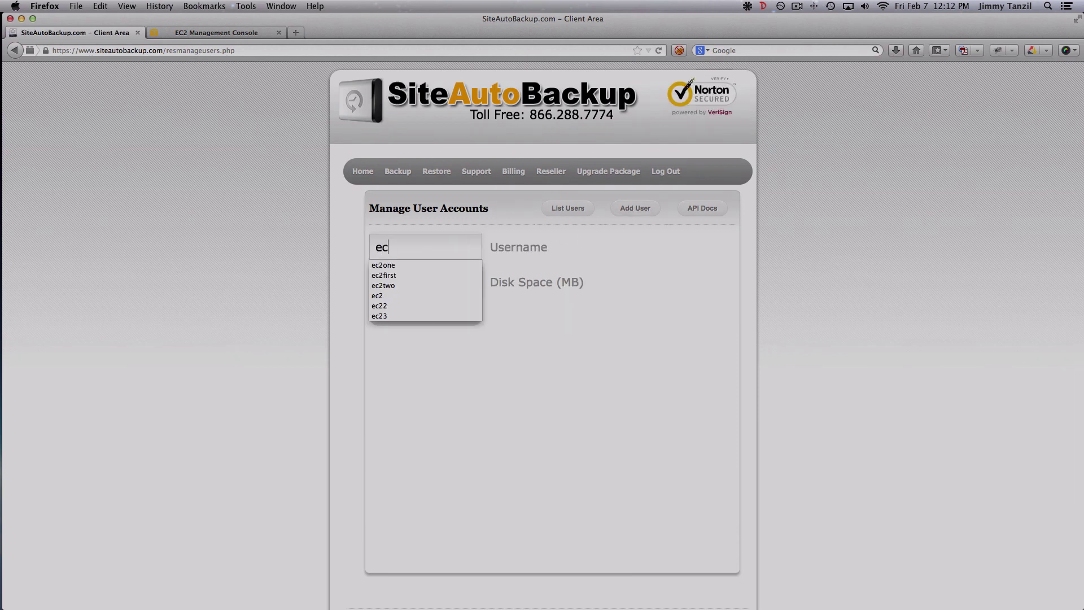
{"action": "type", "text": "2orgepm"}
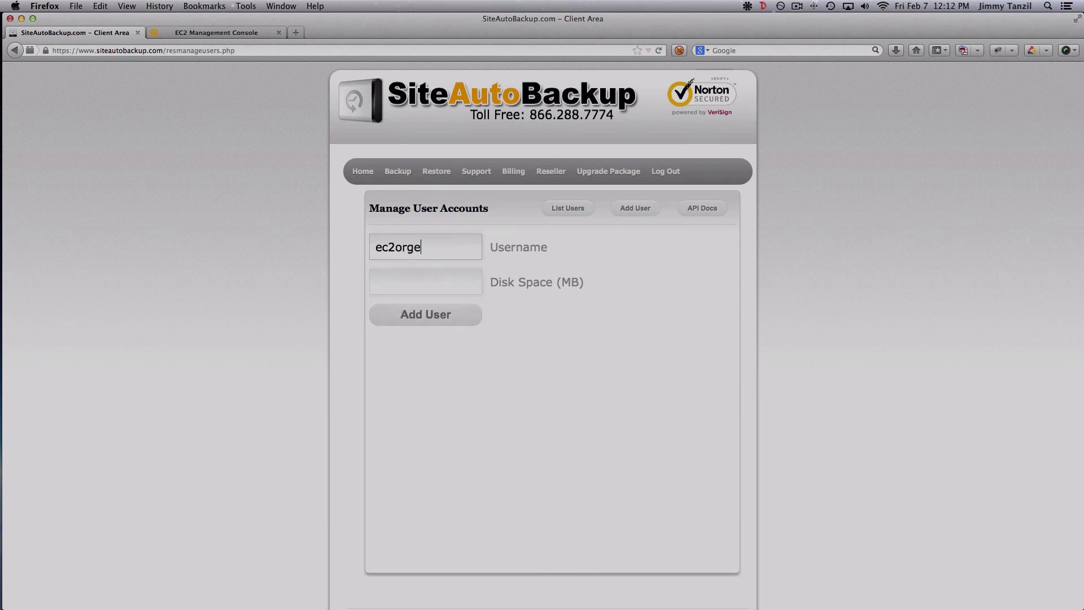
{"action": "key", "text": "Tab"}
{"action": "type", "text": "5000"}
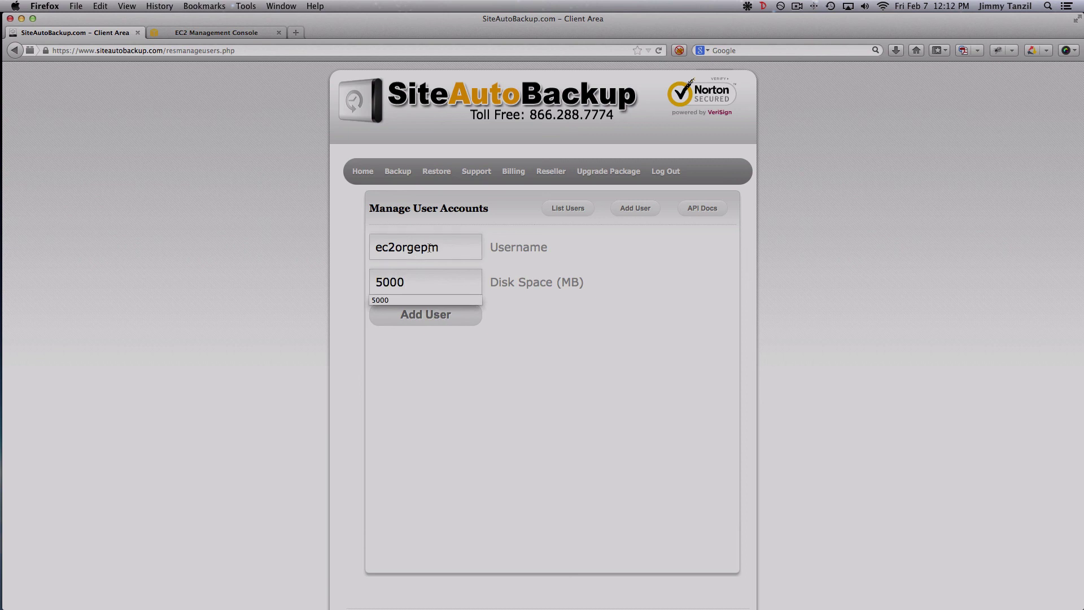
{"action": "left_click", "coordinate": [446, 249]}
{"action": "key", "text": "BackSpace"}
{"action": "key", "text": "BackSpace"}
{"action": "key", "text": "BackSpace"}
{"action": "key", "text": "BackSpace"}
{"action": "type", "text": "egom"}
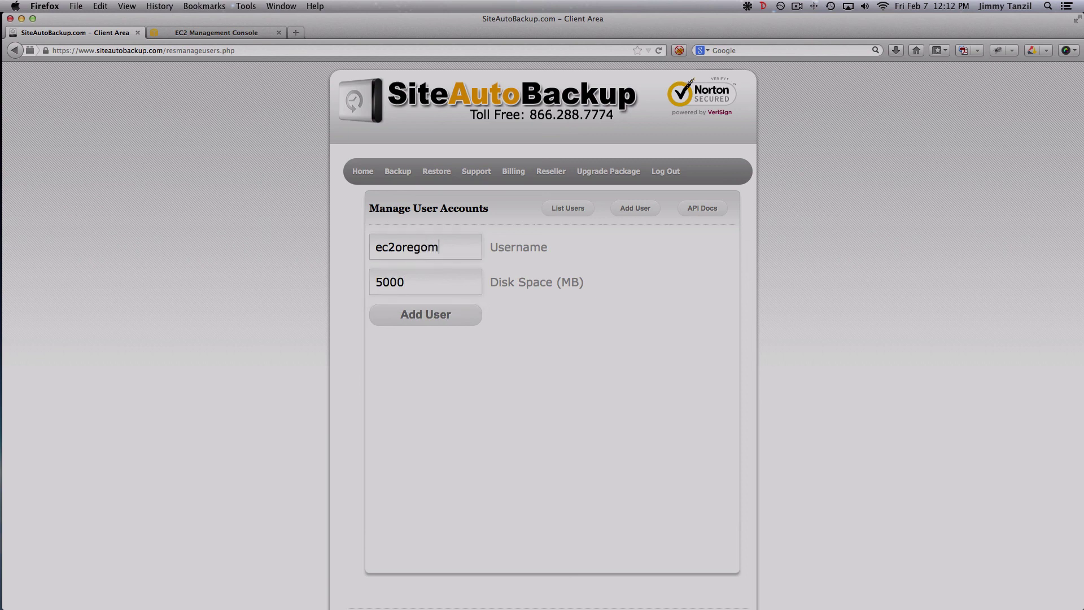
{"action": "key", "text": "BackSpace"}
{"action": "type", "text": "n"}
{"action": "left_click", "coordinate": [404, 315]}
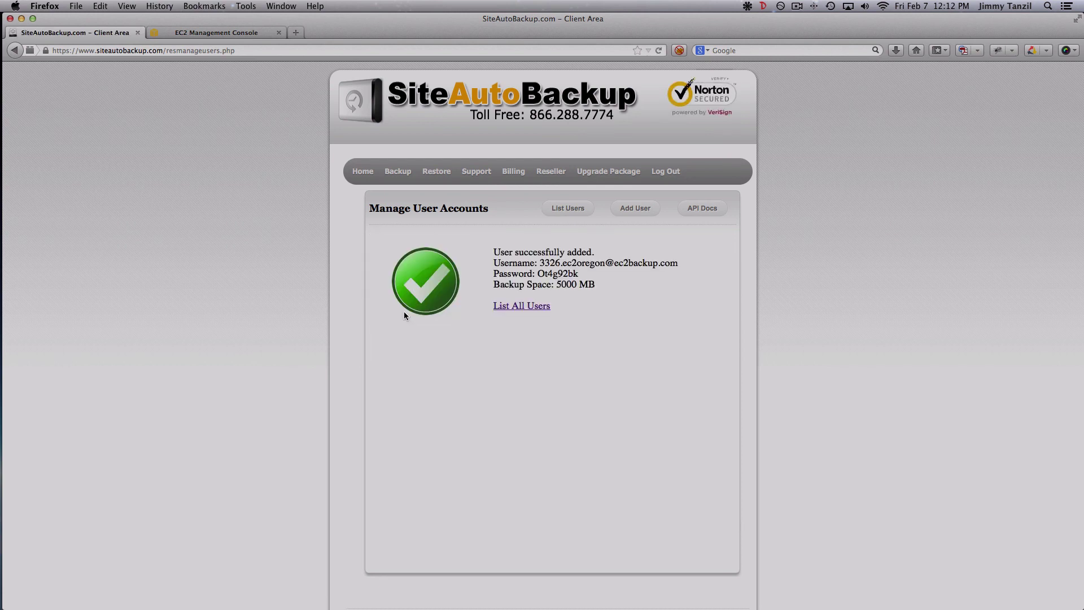
Step: List all user accounts and check the account counts of the private Amazon EC2 storage servers
{"action": "left_click", "coordinate": [520, 307]}
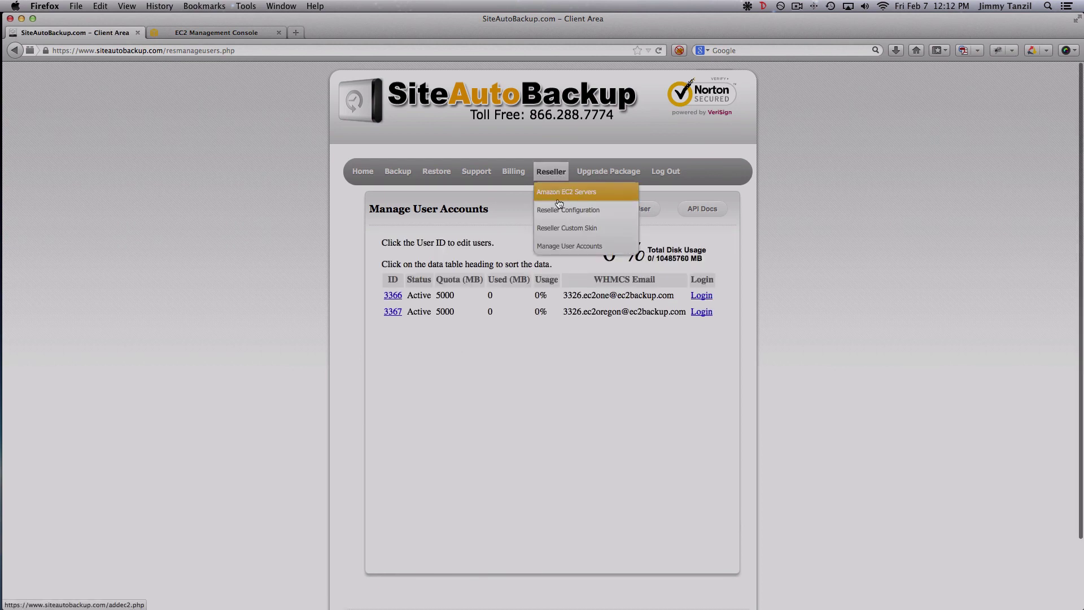
{"action": "left_click", "coordinate": [557, 192]}
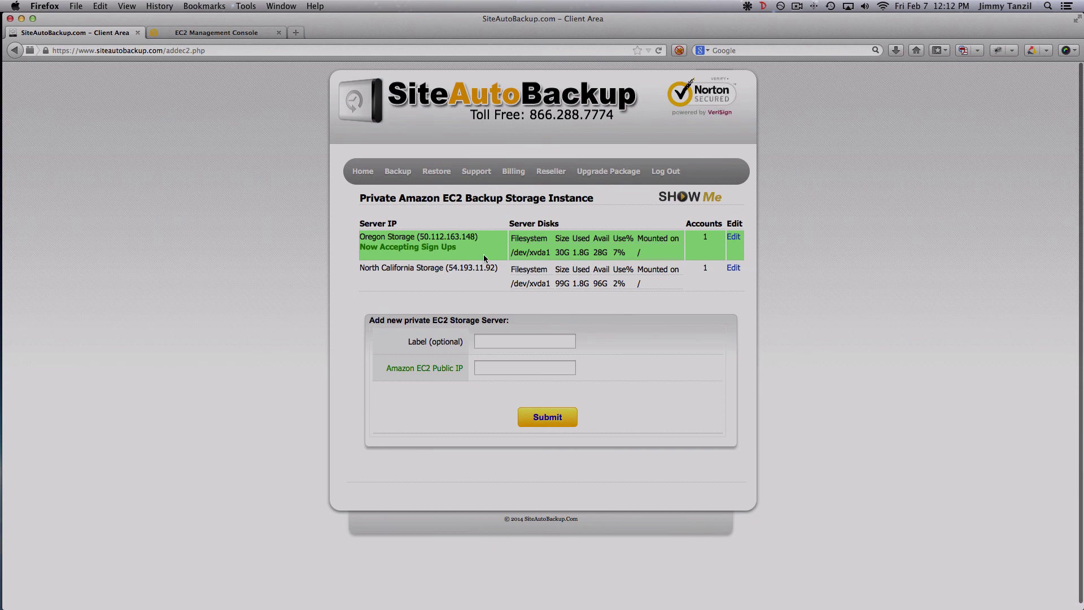